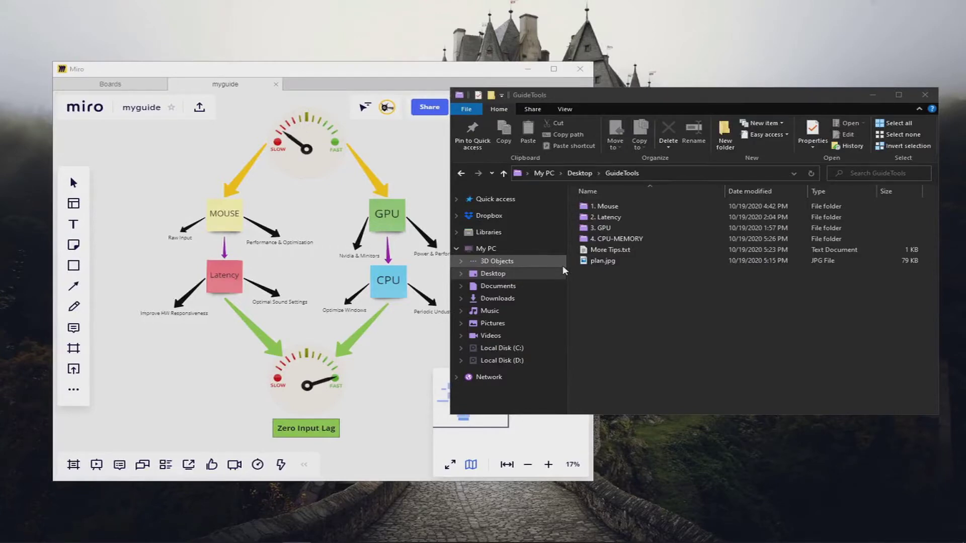
Step: Select the MOUSE, GPU and CPU sticky notes on the myguide Miro board
{"action": "left_click", "coordinate": [224, 220]}
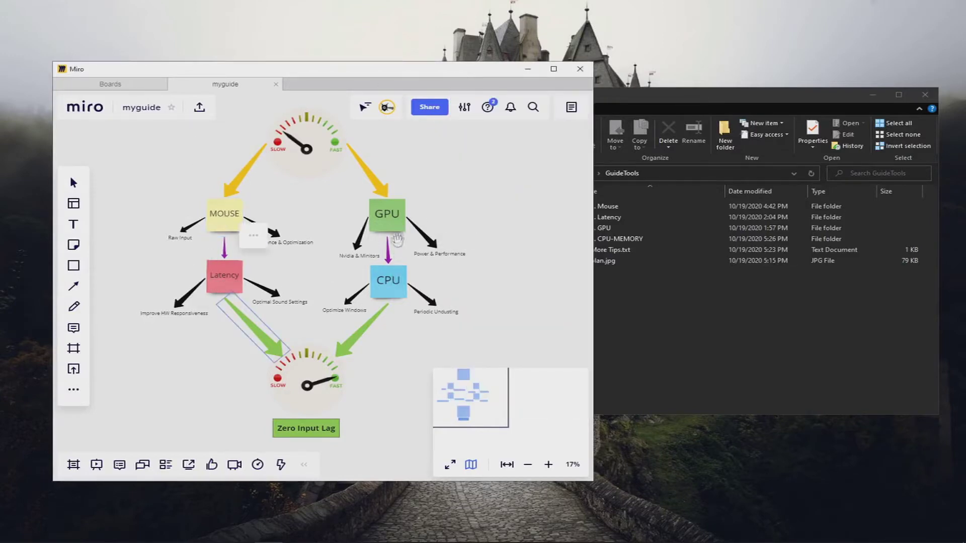
{"action": "left_click", "coordinate": [388, 217]}
{"action": "left_click", "coordinate": [389, 280]}
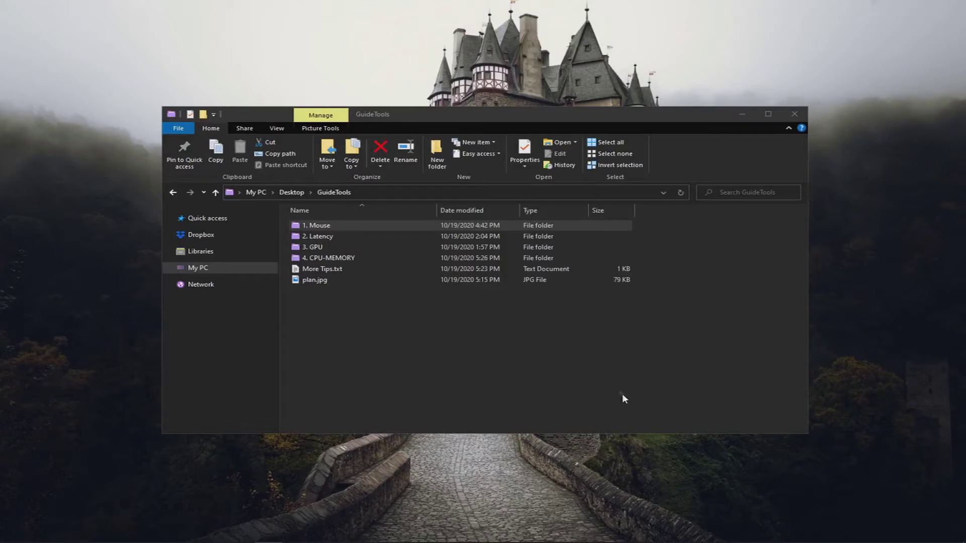
Step: Go into 1. Mouse > 1.MarkC Builder and run the MarkC MouseFix Builder .vbs script
{"action": "double_click", "coordinate": [327, 224]}
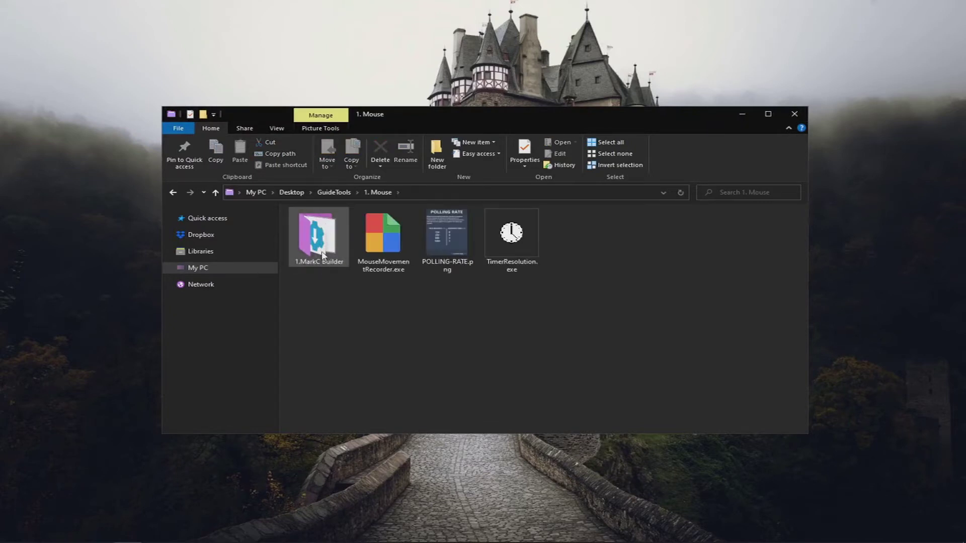
{"action": "double_click", "coordinate": [323, 241]}
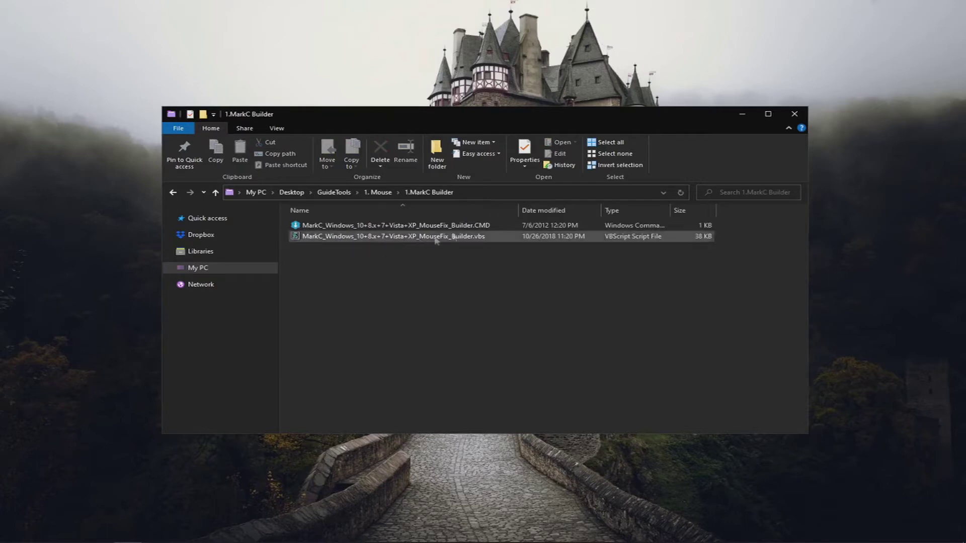
{"action": "left_click", "coordinate": [473, 226]}
{"action": "left_click", "coordinate": [483, 237]}
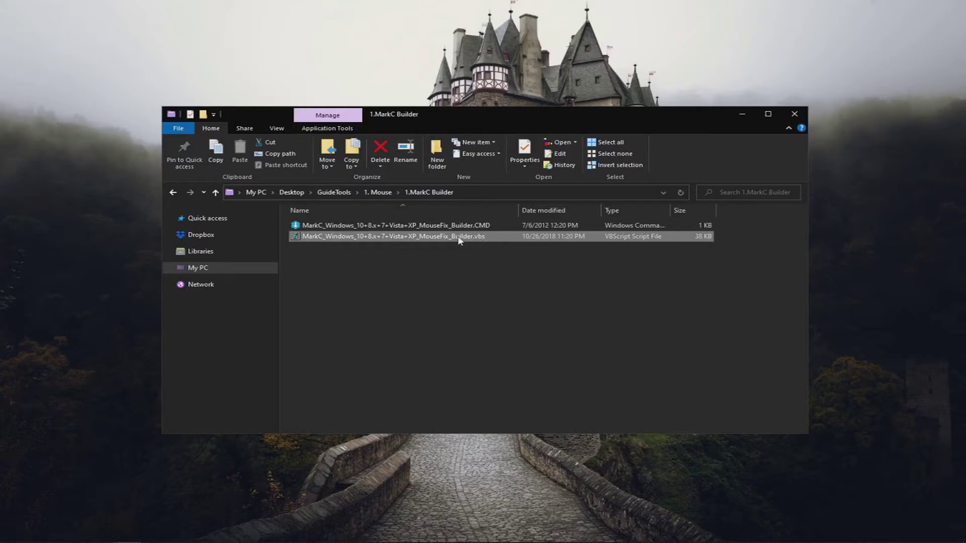
{"action": "double_click", "coordinate": [459, 240]}
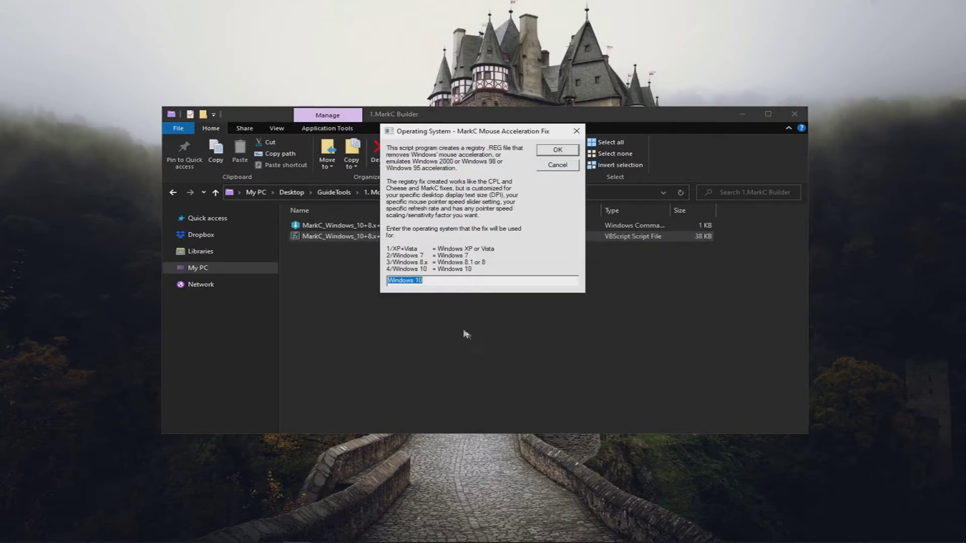
Step: Accept Windows 10, 100% item size, slider 6, no acceleration and 1-to-1 scaling in the builder
{"action": "left_click", "coordinate": [557, 154]}
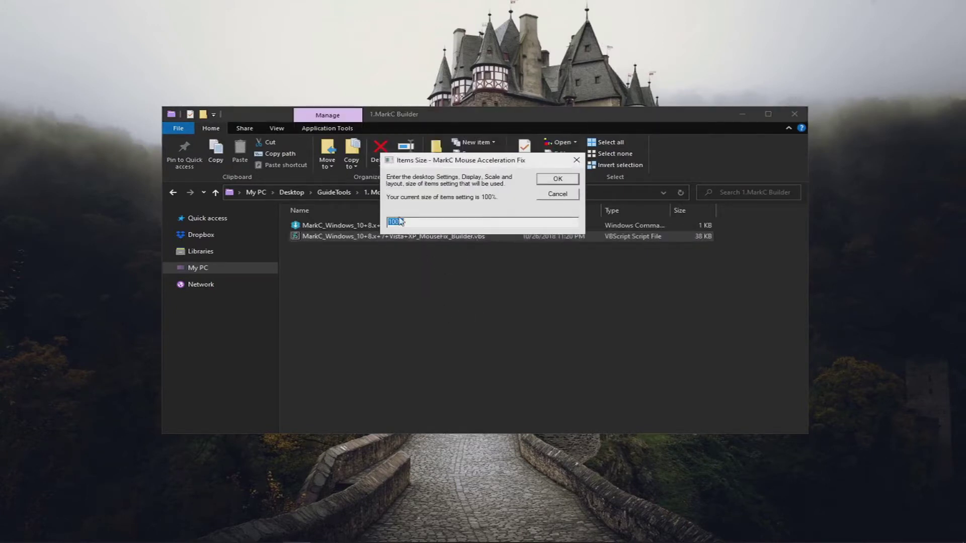
{"action": "left_click_drag", "start_coordinate": [433, 162], "coordinate": [446, 241]}
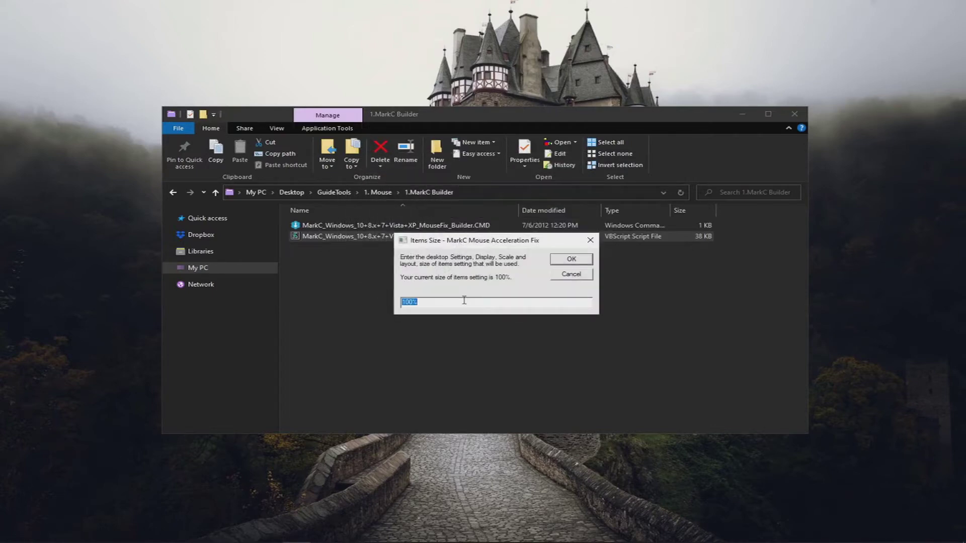
{"action": "left_click", "coordinate": [574, 265]}
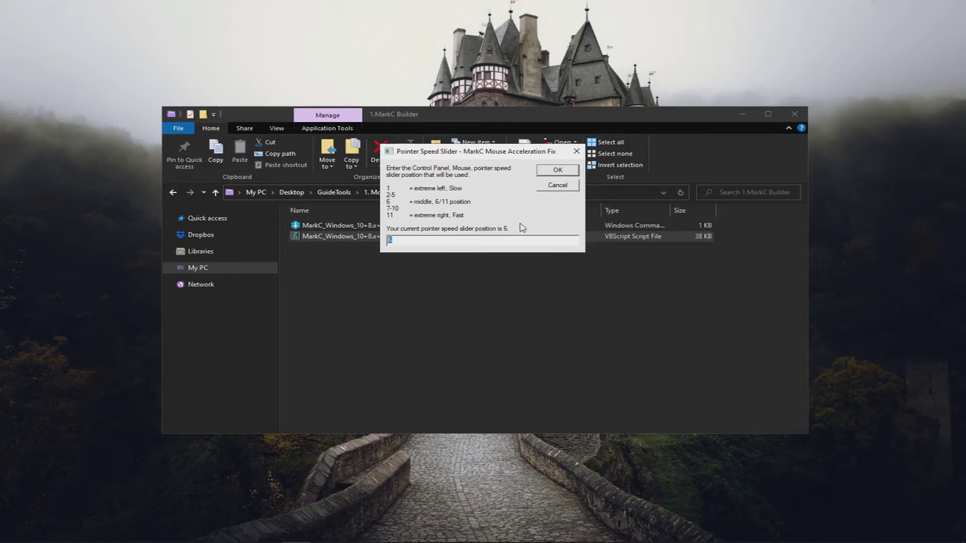
{"action": "left_click", "coordinate": [559, 171]}
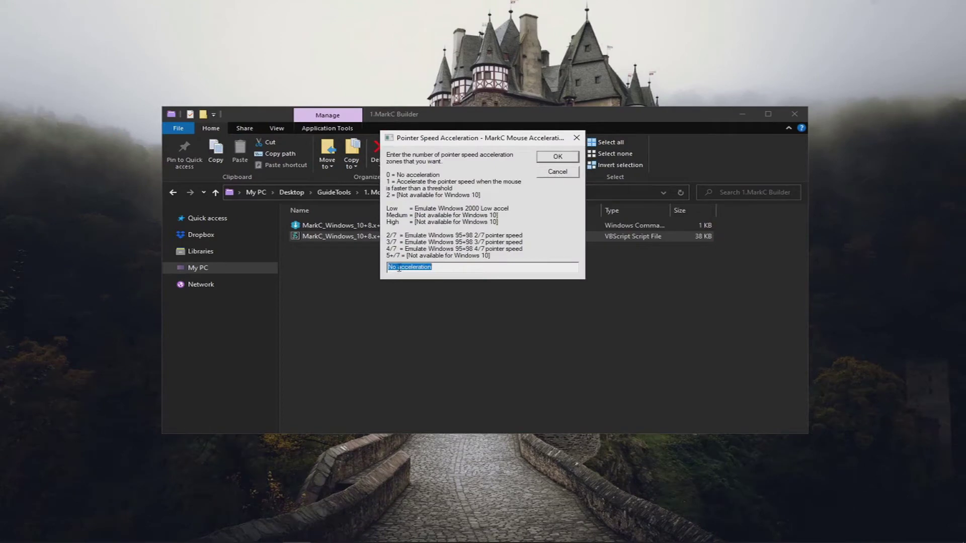
{"action": "left_click", "coordinate": [457, 267]}
{"action": "left_click", "coordinate": [566, 160]}
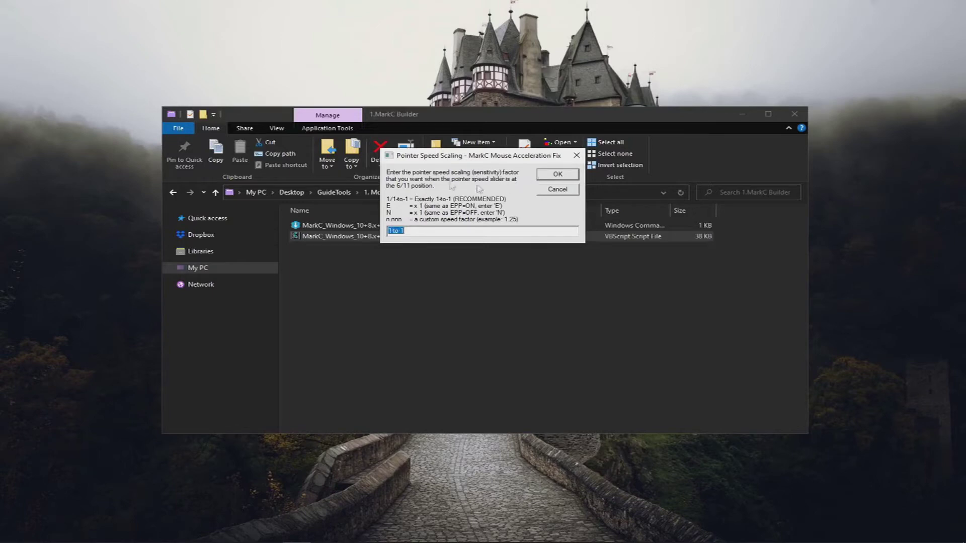
{"action": "left_click", "coordinate": [556, 177]}
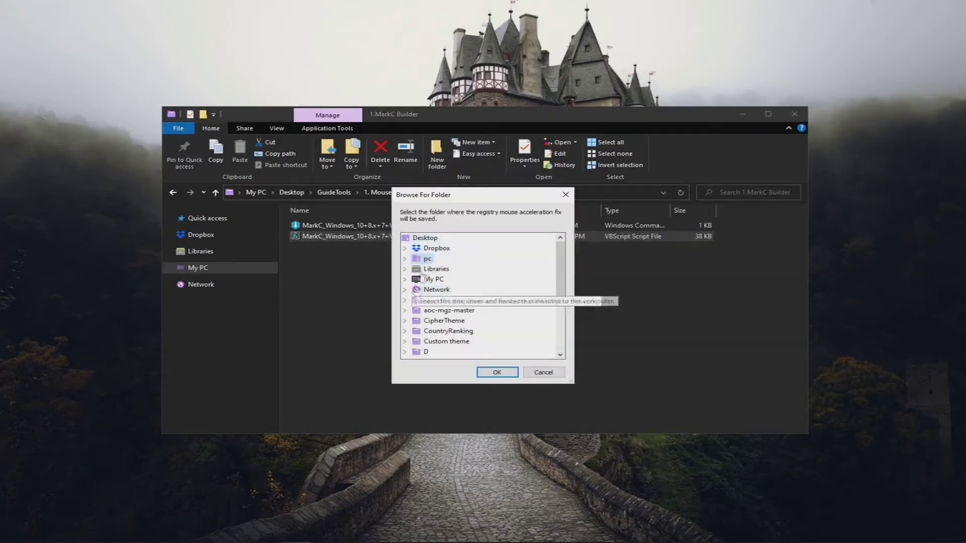
Step: Save the MarkC fix file to the Desktop, replacing the existing one
{"action": "left_click", "coordinate": [424, 239]}
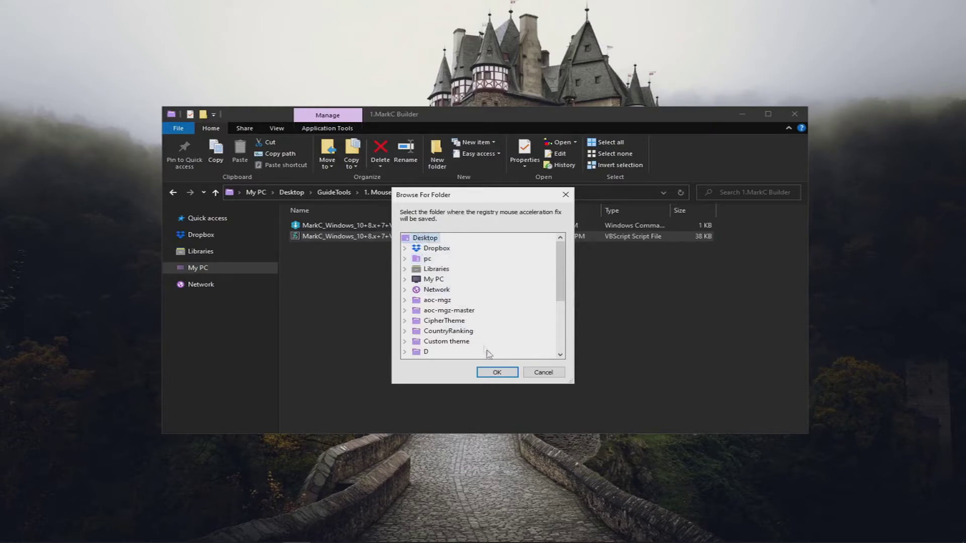
{"action": "left_click", "coordinate": [498, 373]}
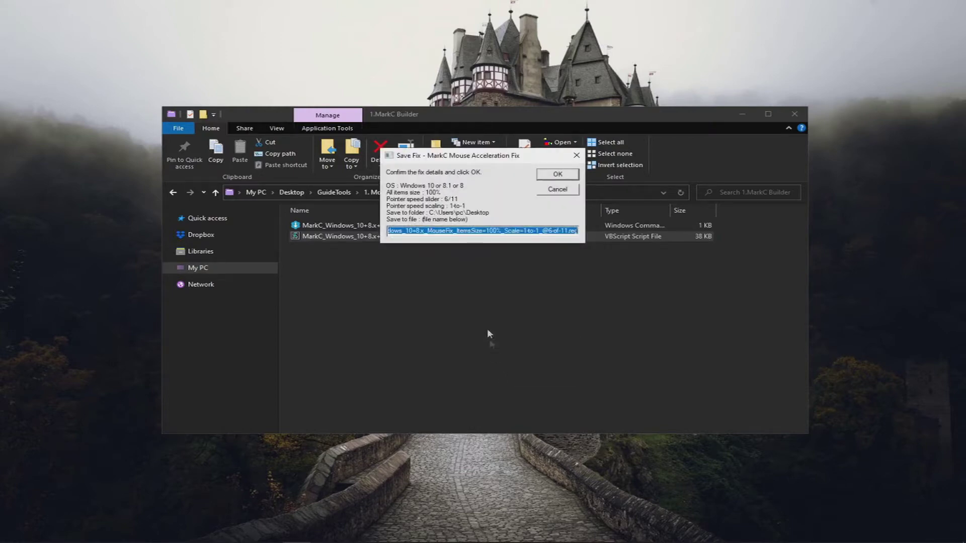
{"action": "left_click", "coordinate": [555, 176]}
{"action": "left_click", "coordinate": [523, 316]}
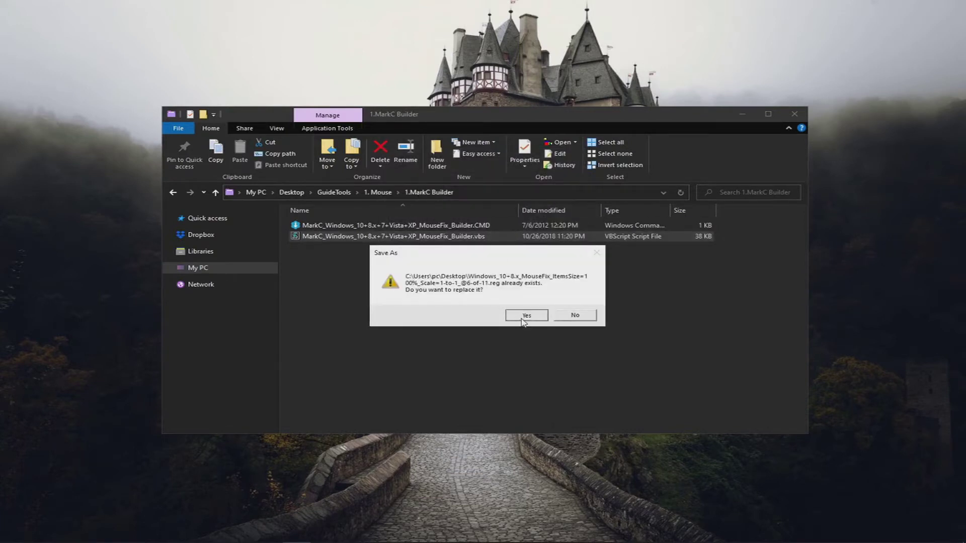
{"action": "left_click", "coordinate": [573, 315]}
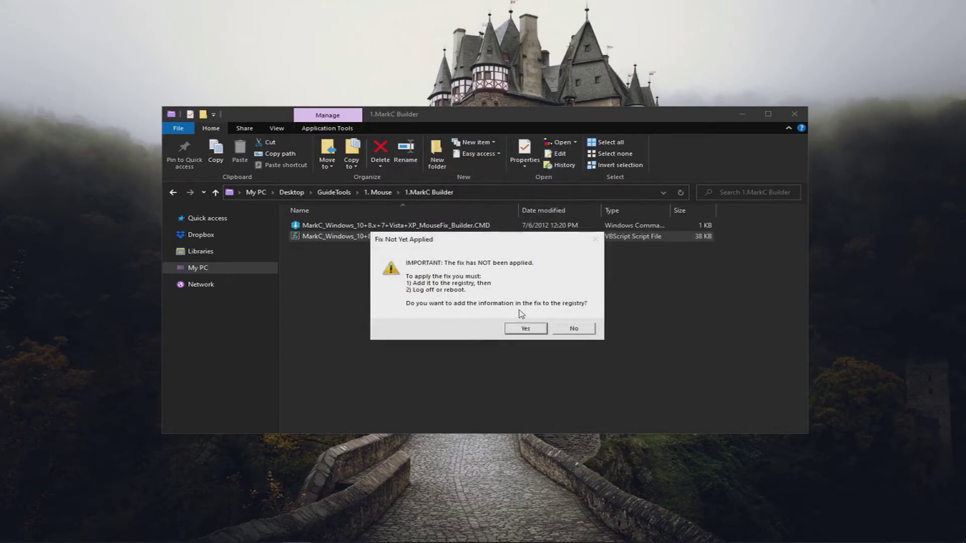
Step: Merge the fix into the registry with admin approval, then return to the 1. Mouse folder
{"action": "left_click", "coordinate": [515, 329]}
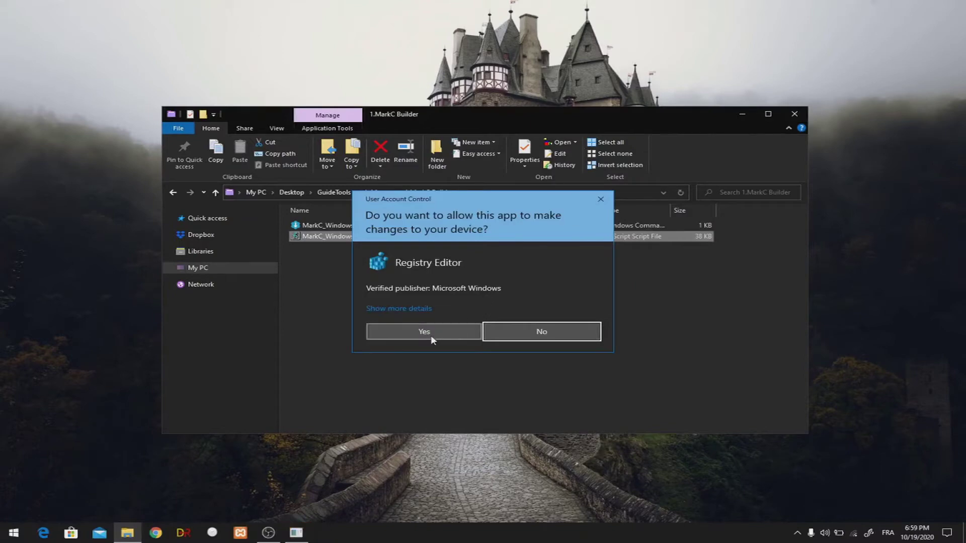
{"action": "left_click", "coordinate": [430, 335]}
{"action": "left_click", "coordinate": [569, 294]}
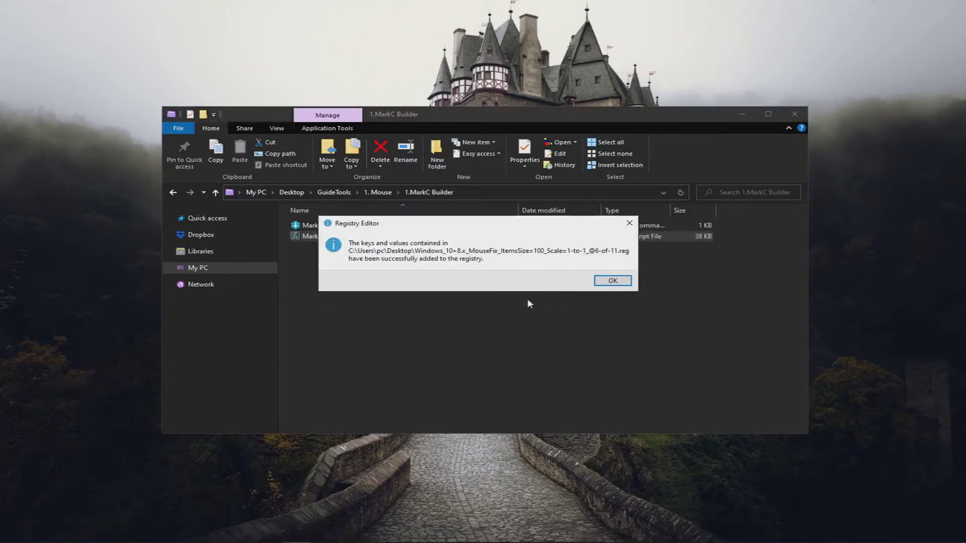
{"action": "left_click", "coordinate": [620, 282]}
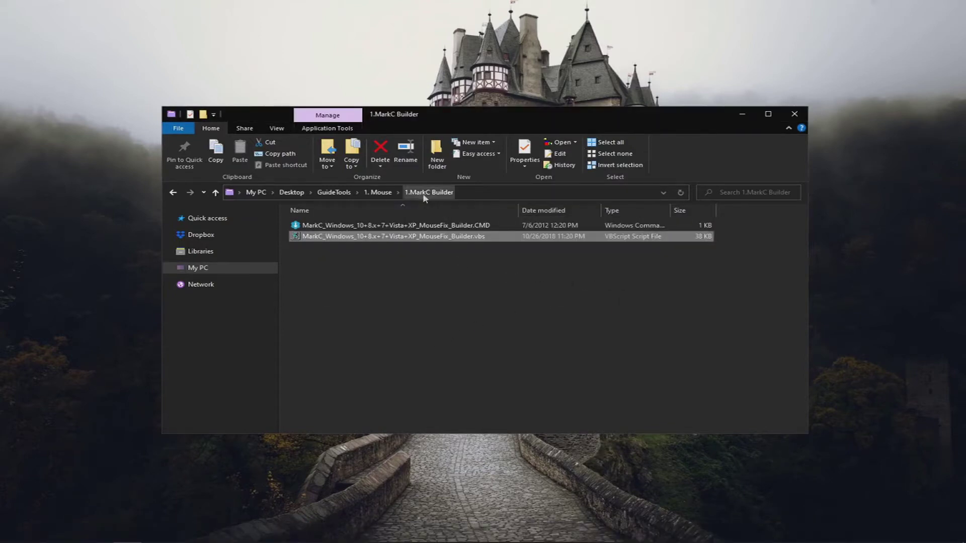
{"action": "left_click", "coordinate": [379, 192]}
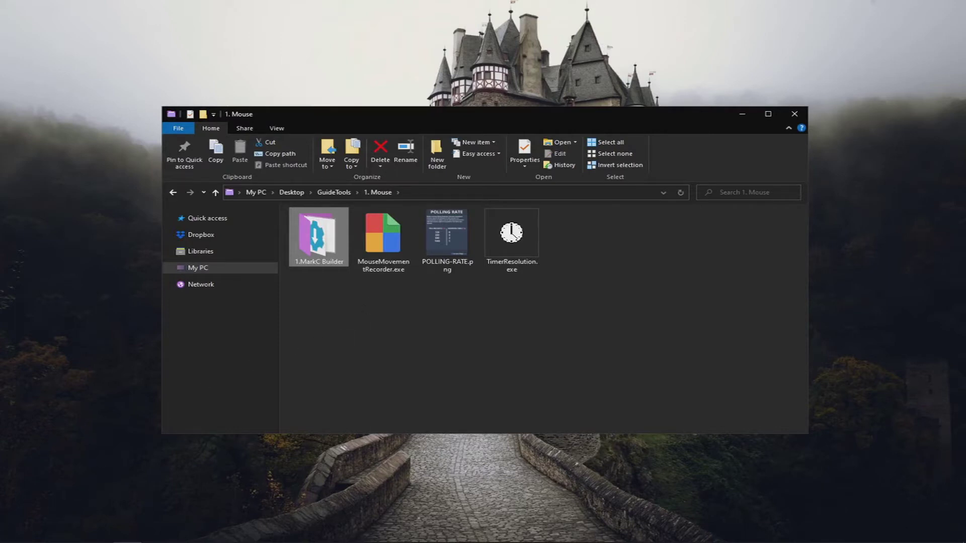
Step: Launch Control Panel through Windows search
{"action": "left_click", "coordinate": [13, 533]}
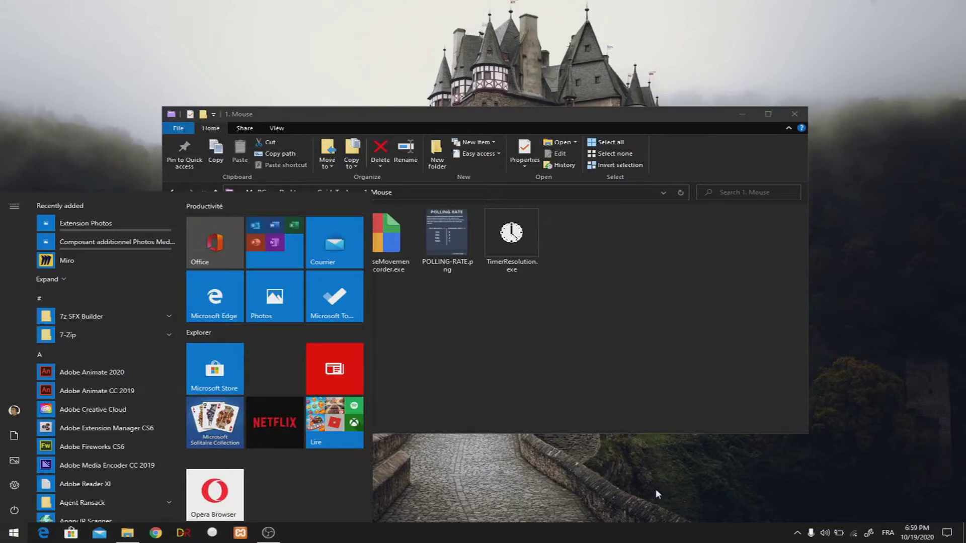
{"action": "left_click", "coordinate": [656, 489]}
{"action": "key", "text": "super"}
{"action": "type", "text": "control panel"}
{"action": "key", "text": "Return"}
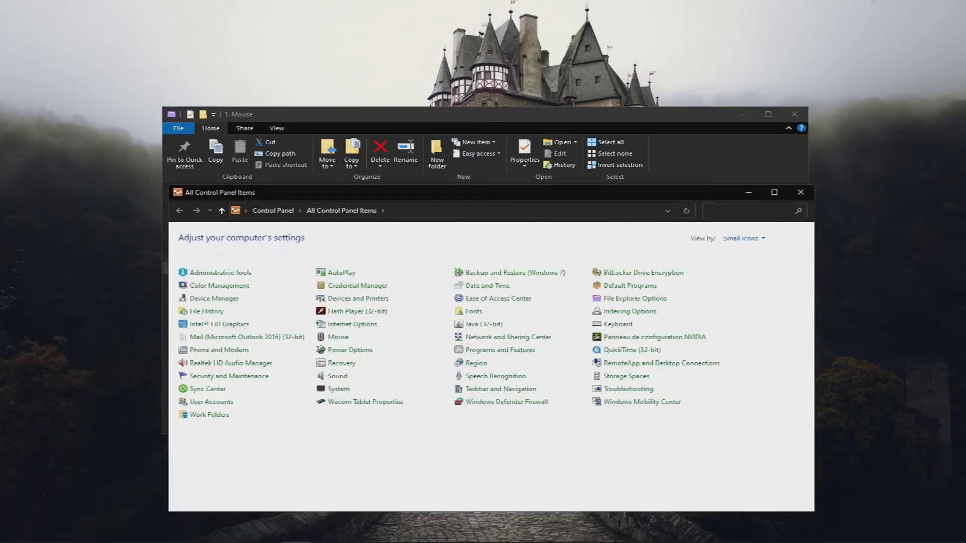
Step: Search 'ease' and open the Ease of Access Center's 'Make the mouse easier to use' page
{"action": "type", "text": "s"}
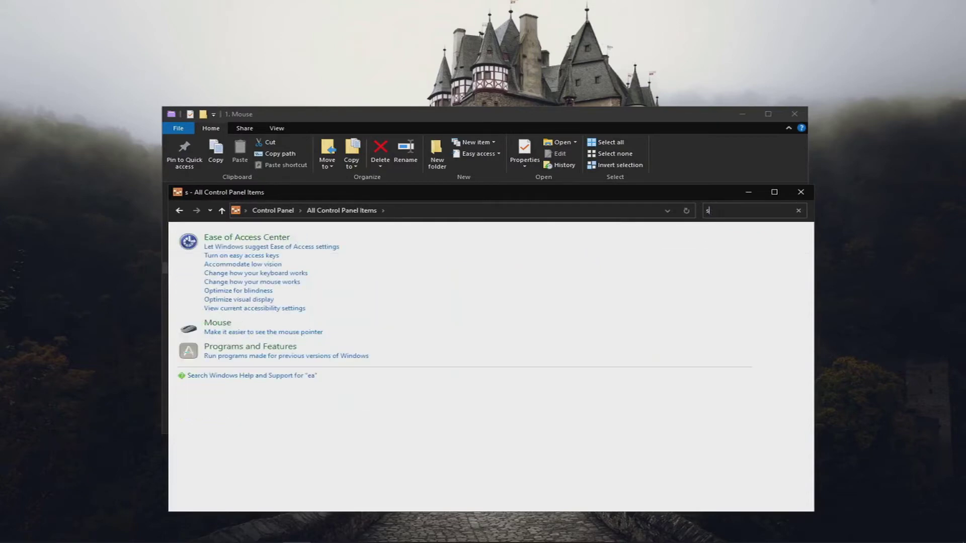
{"action": "key", "text": "BackSpace"}
{"action": "type", "text": "ease"}
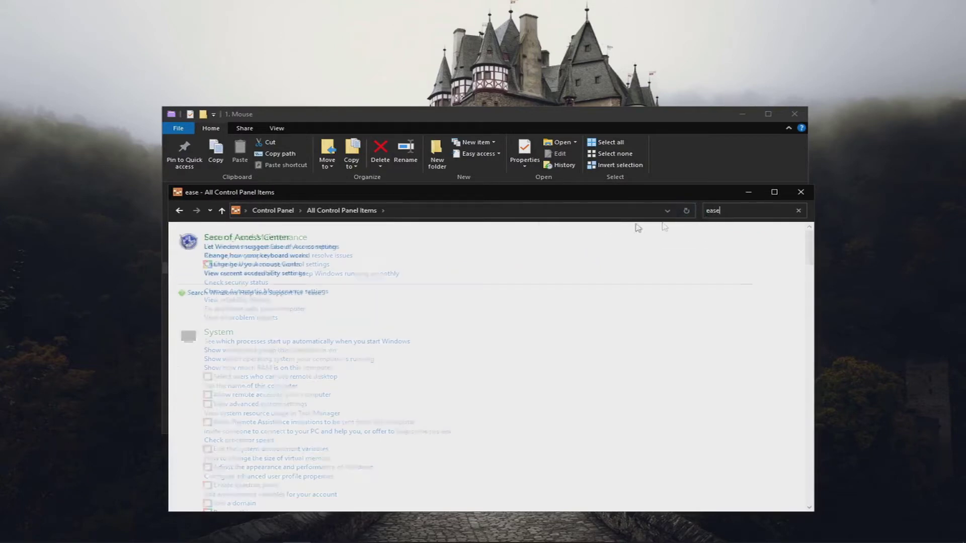
{"action": "left_click", "coordinate": [272, 238]}
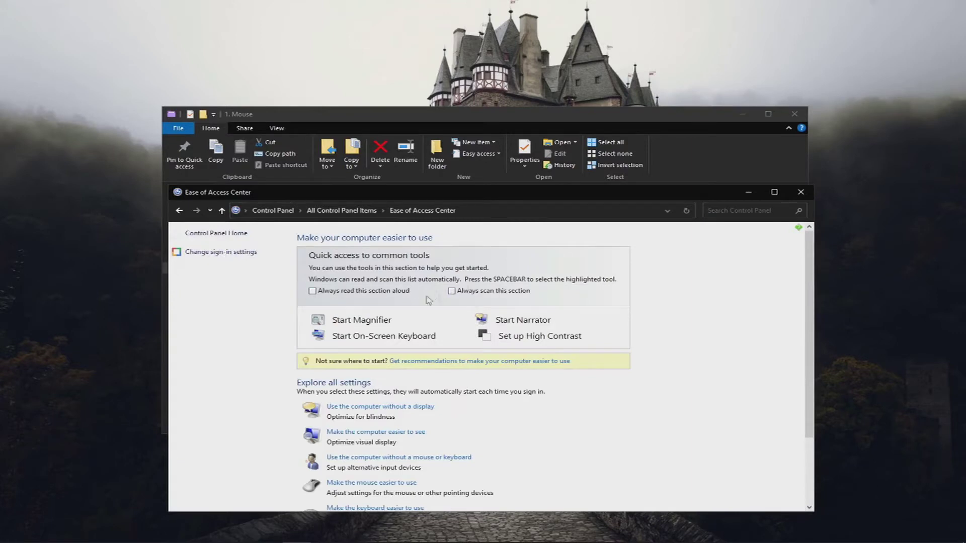
{"action": "scroll", "coordinate": [378, 326], "scroll_direction": "down", "scroll_amount": 1}
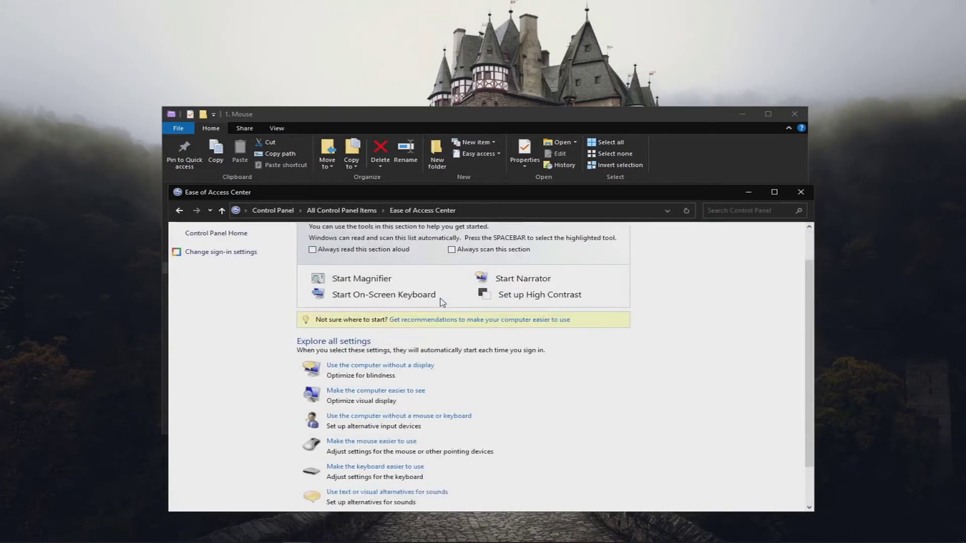
{"action": "left_click", "coordinate": [354, 432]}
{"action": "scroll", "coordinate": [397, 390], "scroll_direction": "down", "scroll_amount": 2}
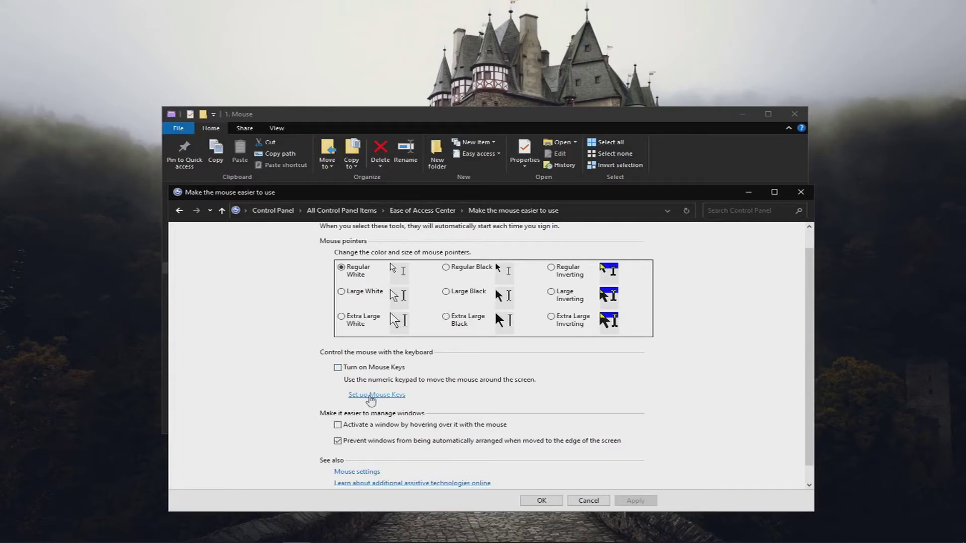
Step: Apply Mouse Keys setup with acceleration left at Slow, then return to Ease of Access Center
{"action": "left_click", "coordinate": [367, 397]}
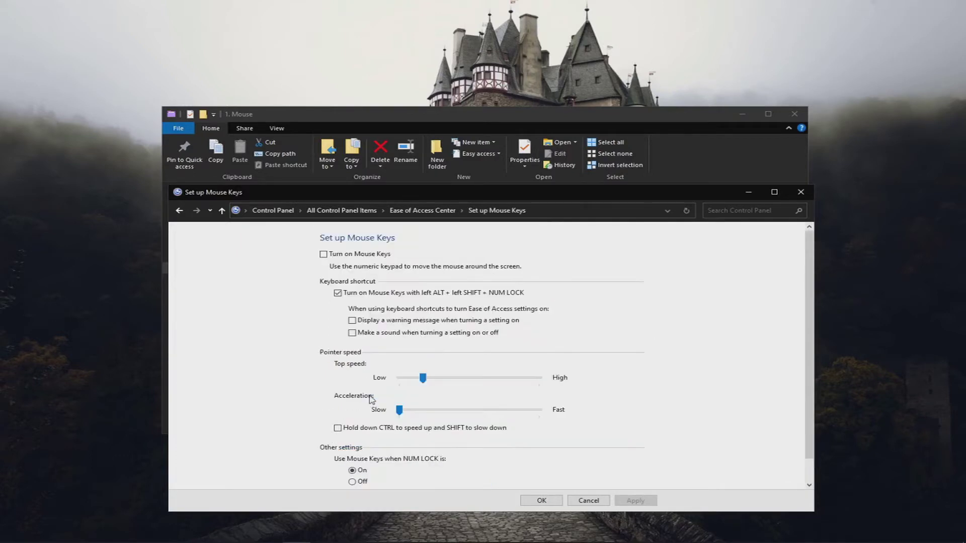
{"action": "left_click", "coordinate": [399, 410]}
{"action": "left_click", "coordinate": [624, 501]}
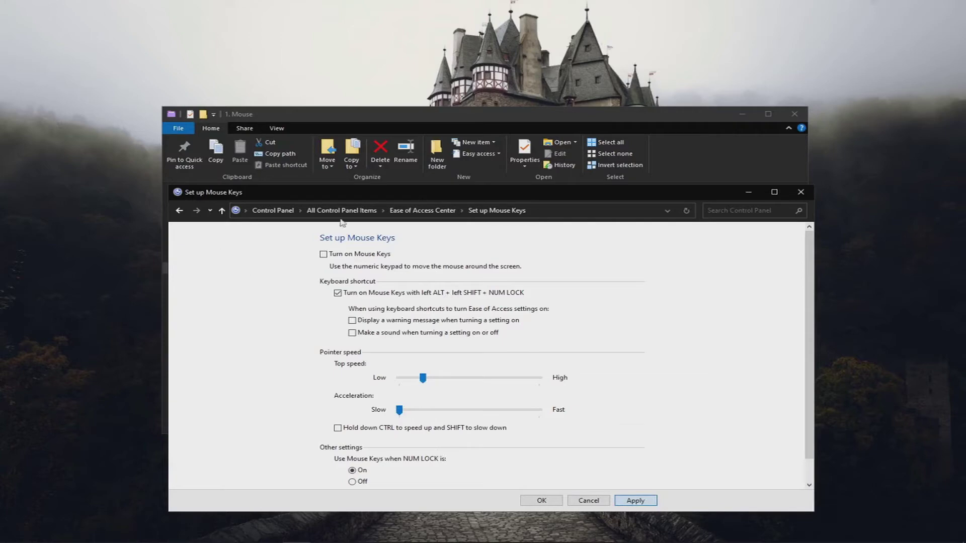
{"action": "left_click", "coordinate": [429, 211]}
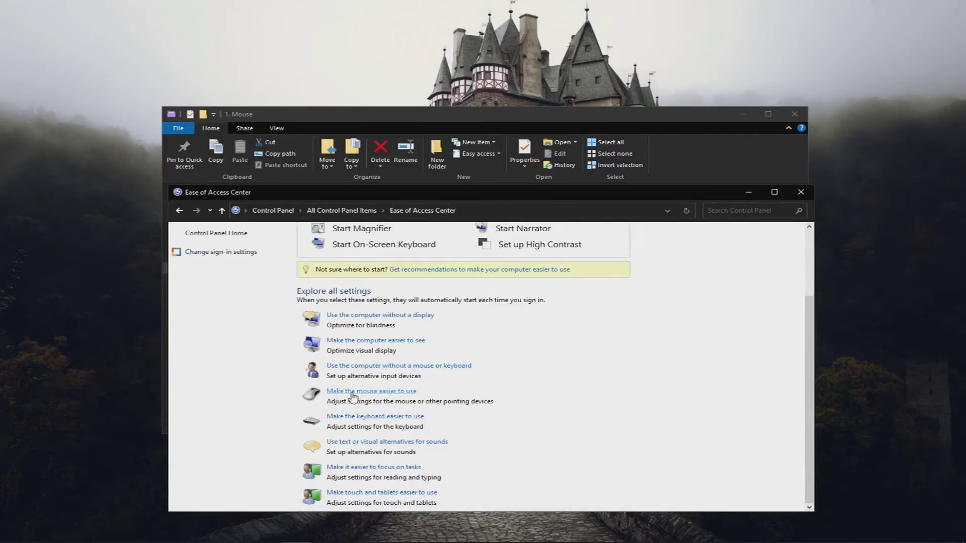
Step: Verify Enhance pointer precision is off in Mouse Properties' Pointer Options, then close it and Control Panel
{"action": "left_click", "coordinate": [352, 396]}
{"action": "scroll", "coordinate": [387, 384], "scroll_direction": "down", "scroll_amount": 2}
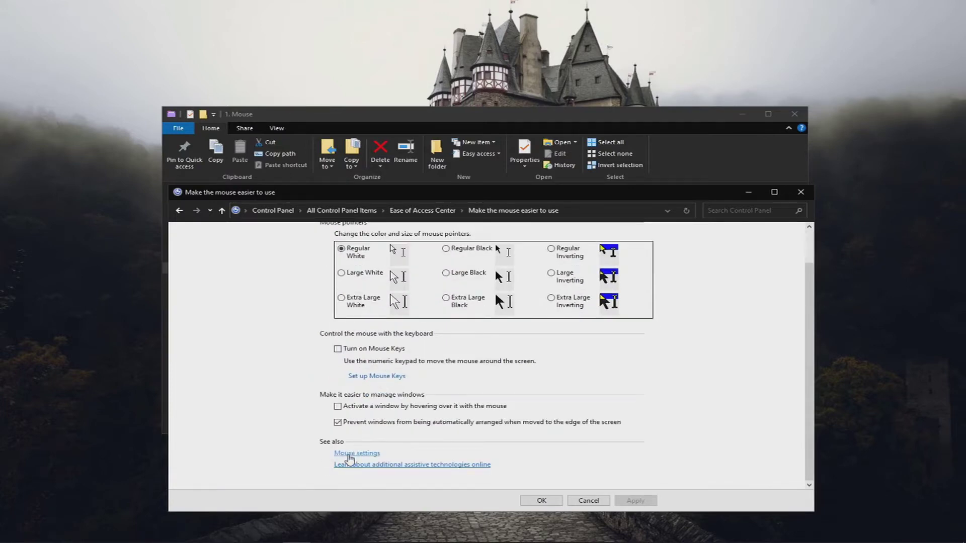
{"action": "left_click", "coordinate": [351, 455]}
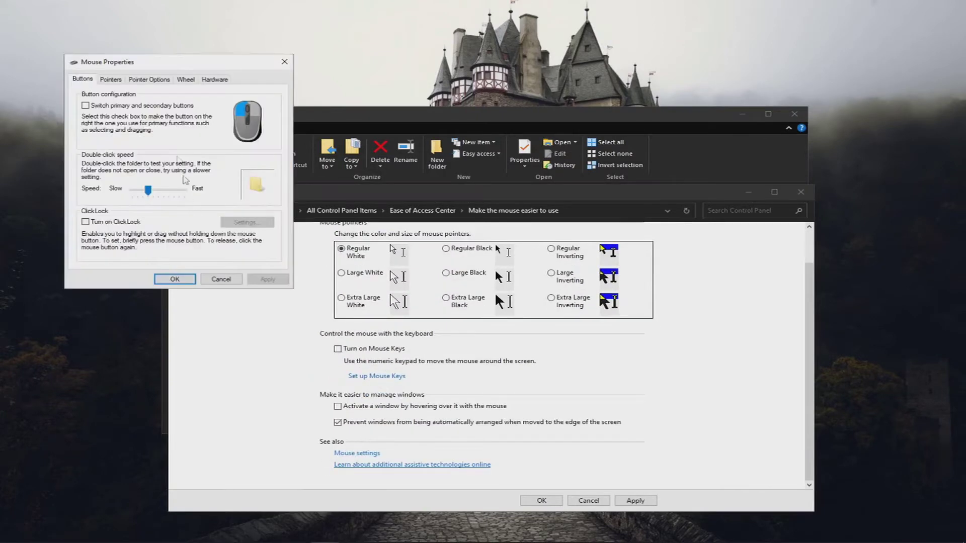
{"action": "left_click", "coordinate": [146, 81]}
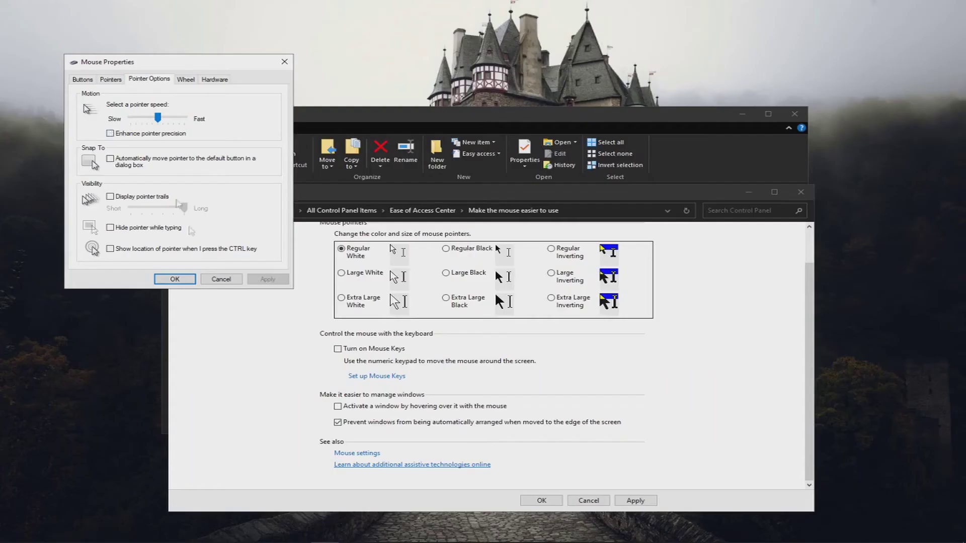
{"action": "key", "text": "ctrl"}
{"action": "left_click", "coordinate": [175, 278]}
{"action": "left_click", "coordinate": [801, 193]}
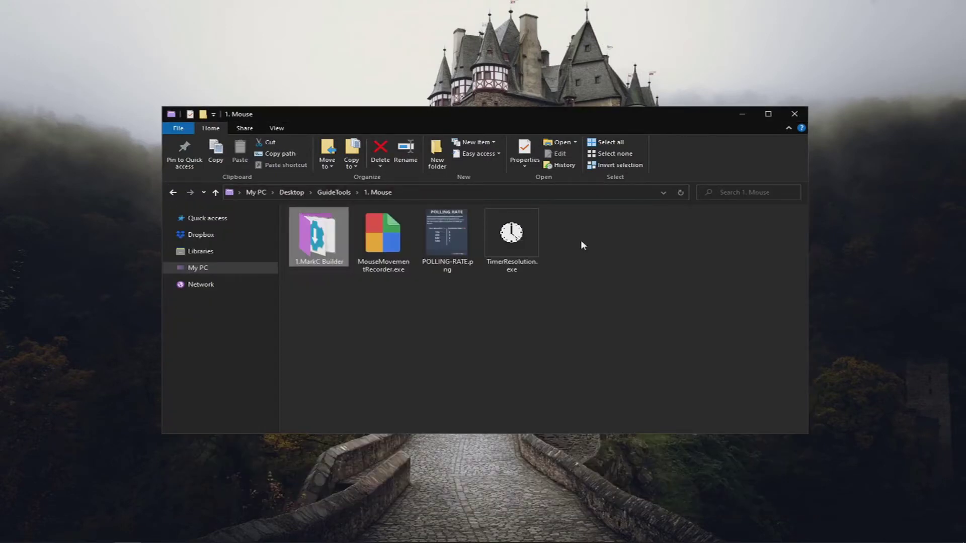
Step: Select MouseMovementRecorder.exe in the 1. Mouse folder
{"action": "left_click", "coordinate": [452, 339]}
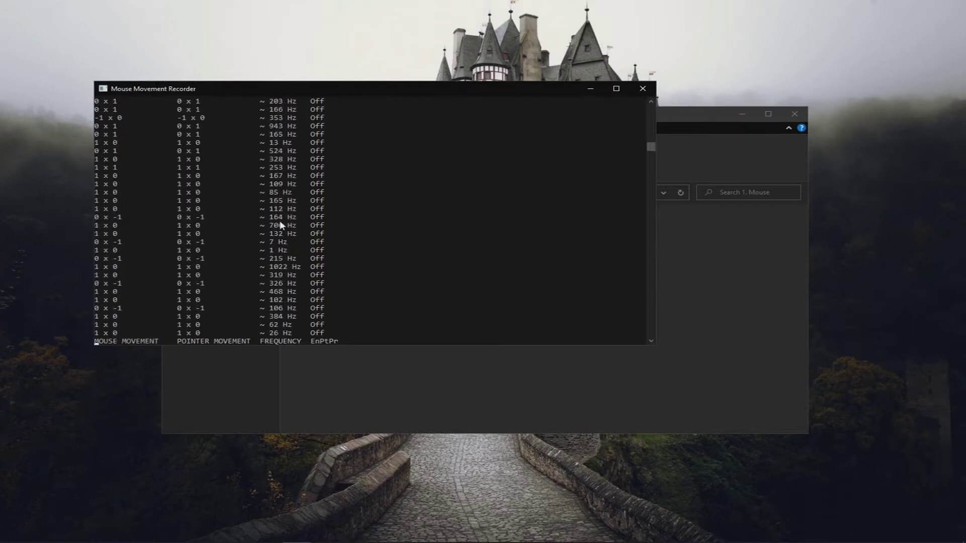
Step: Close the movement recorder, view POLLING-RATE.png in Photos, and bring up the taskbar's context menu
{"action": "left_click", "coordinate": [642, 89]}
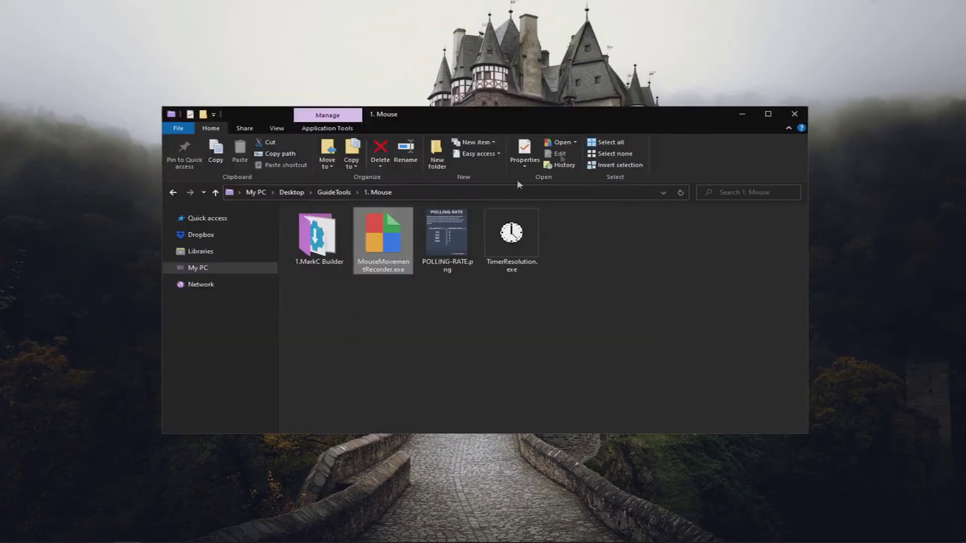
{"action": "double_click", "coordinate": [445, 244]}
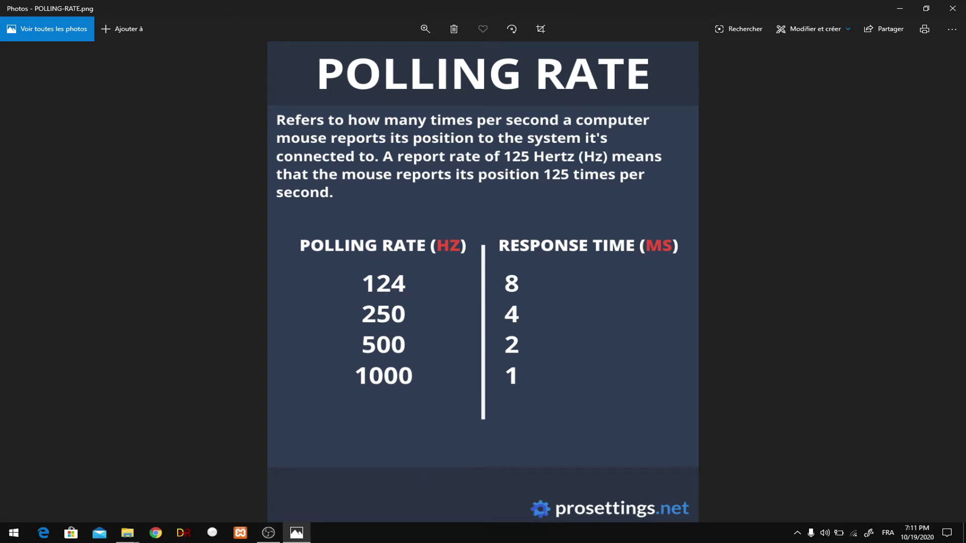
{"action": "right_click", "coordinate": [449, 537]}
{"action": "left_click", "coordinate": [495, 494]}
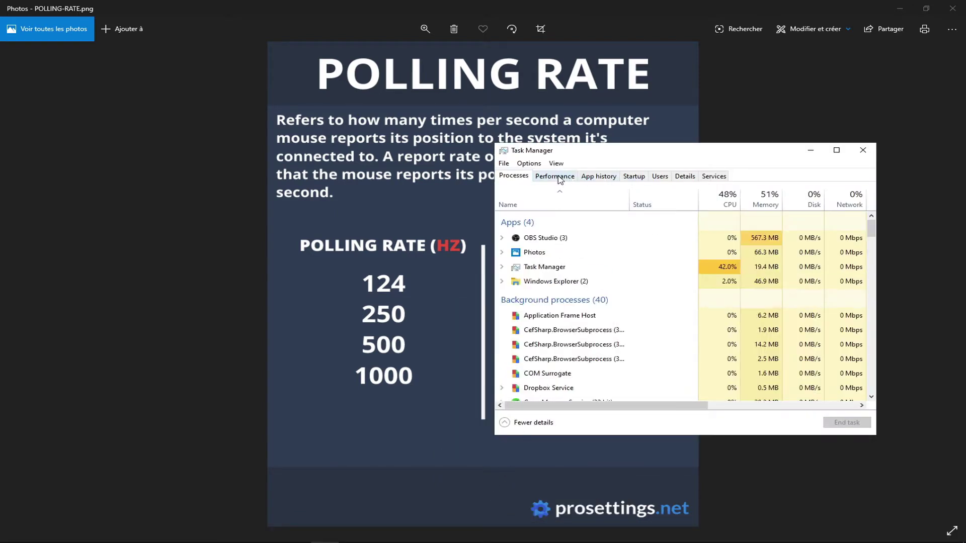
{"action": "left_click", "coordinate": [566, 180]}
{"action": "left_click_drag", "start_coordinate": [591, 154], "coordinate": [429, 150]}
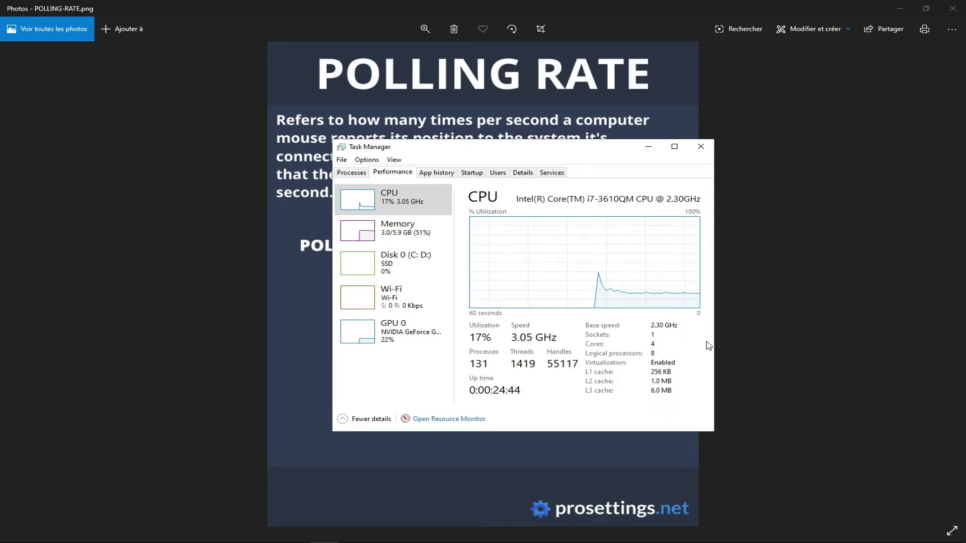
{"action": "left_click", "coordinate": [397, 229]}
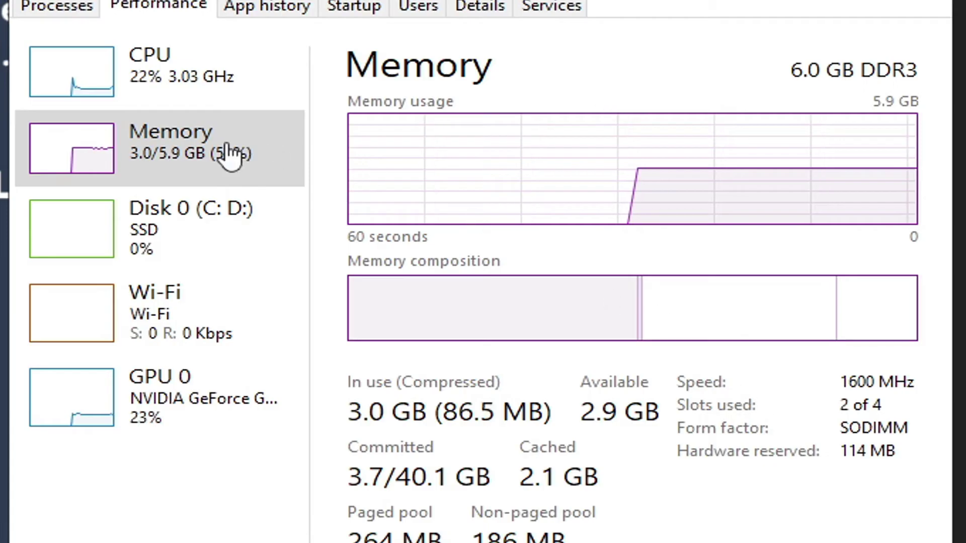
{"action": "key", "text": "Up"}
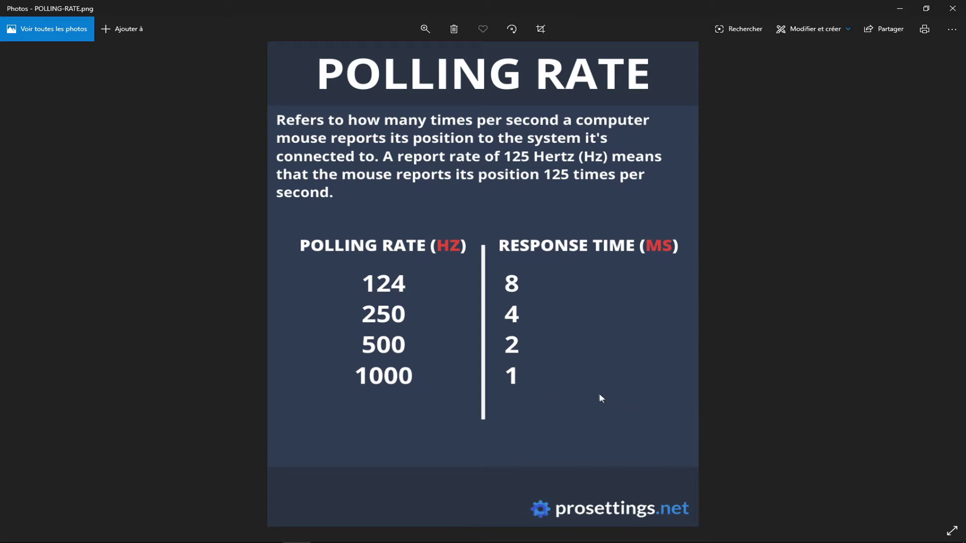
{"action": "mouse_move", "coordinate": [772, 541]}
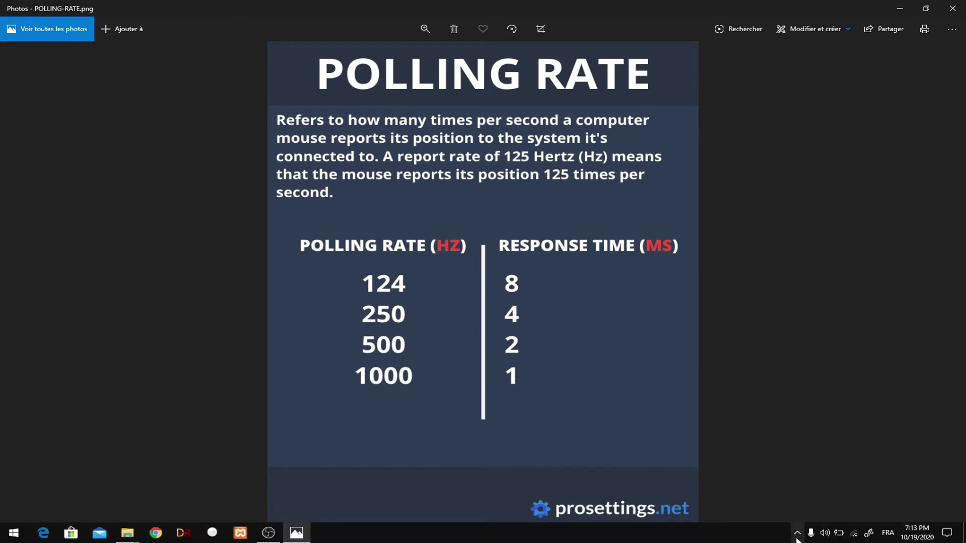
{"action": "left_click", "coordinate": [800, 534]}
Step: Launch Razer Synapse from the tray and set the DeathAdder Essential's polling rate to 500 Hz
{"action": "right_click", "coordinate": [792, 514]}
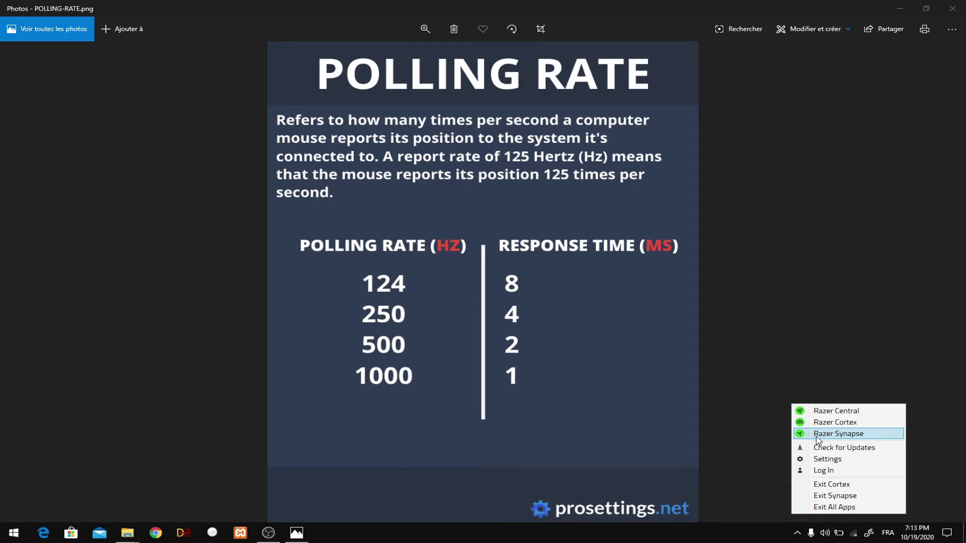
{"action": "left_click", "coordinate": [831, 434]}
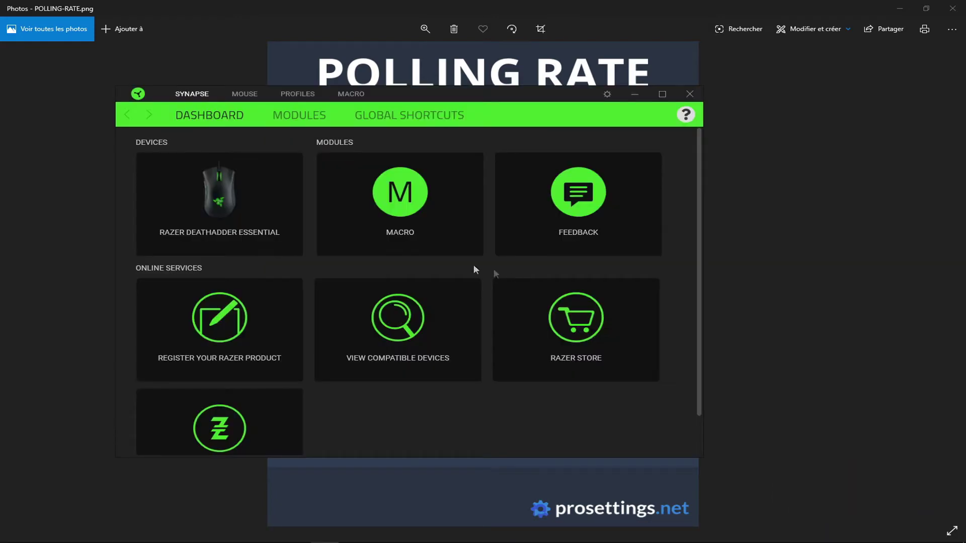
{"action": "left_click", "coordinate": [238, 210]}
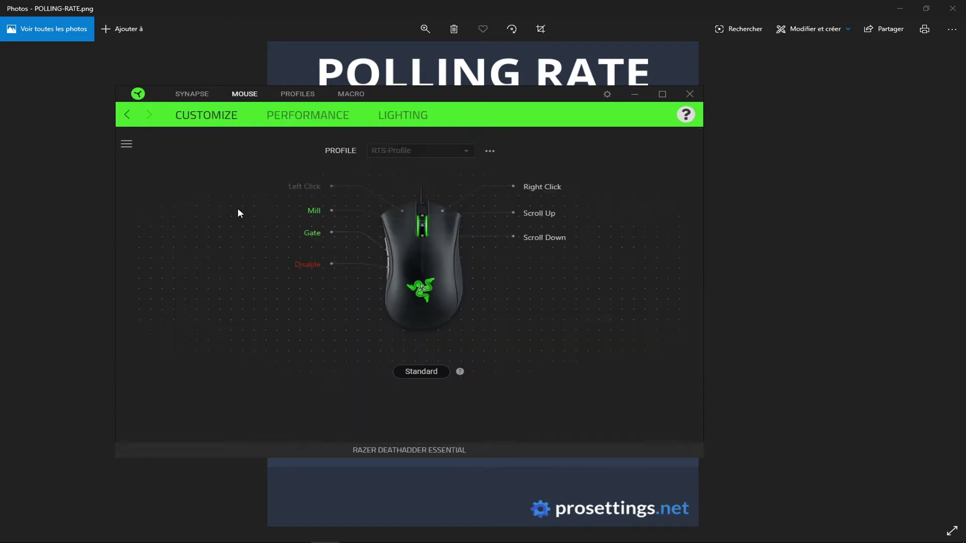
{"action": "left_click", "coordinate": [317, 119]}
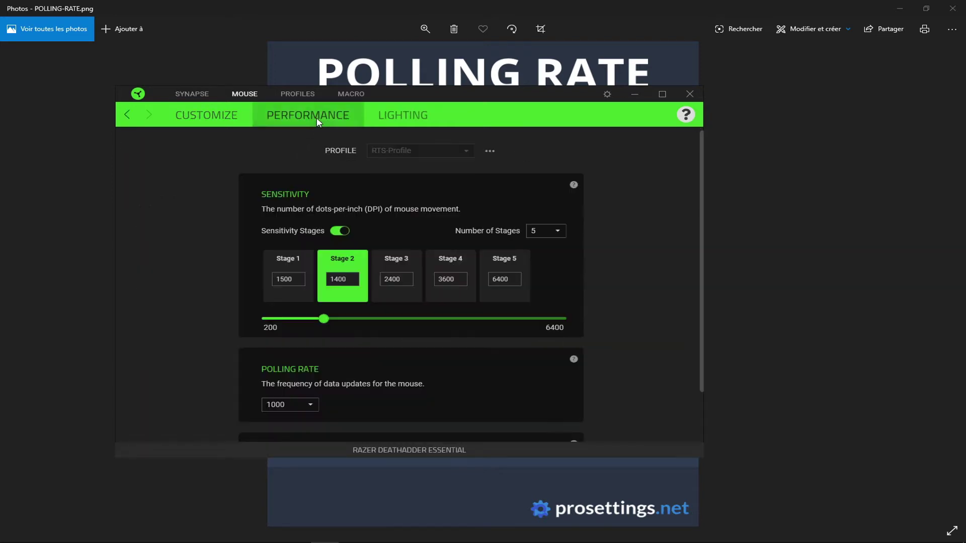
{"action": "scroll", "coordinate": [317, 312], "scroll_direction": "down", "scroll_amount": 2}
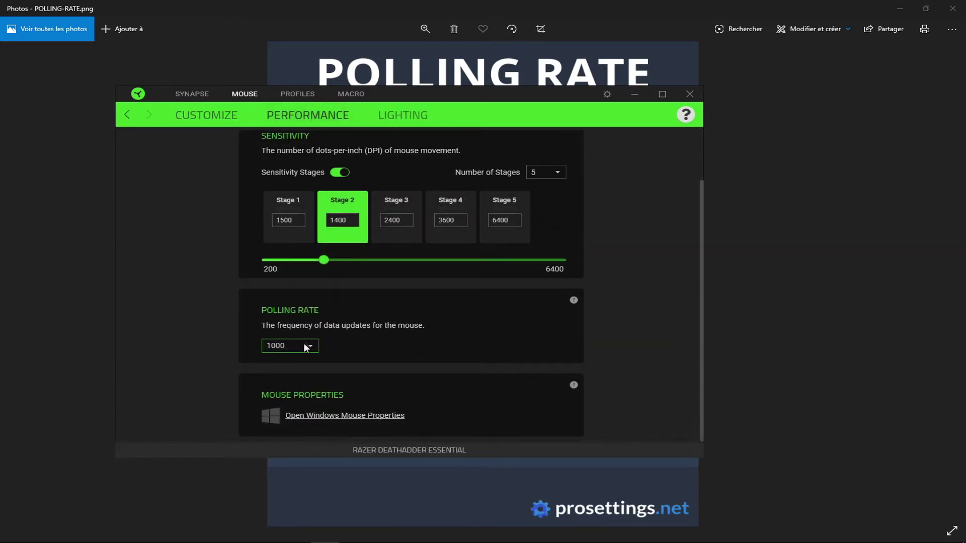
{"action": "left_click", "coordinate": [304, 346]}
{"action": "left_click", "coordinate": [295, 361]}
{"action": "scroll", "coordinate": [391, 322], "scroll_direction": "up", "scroll_amount": 1}
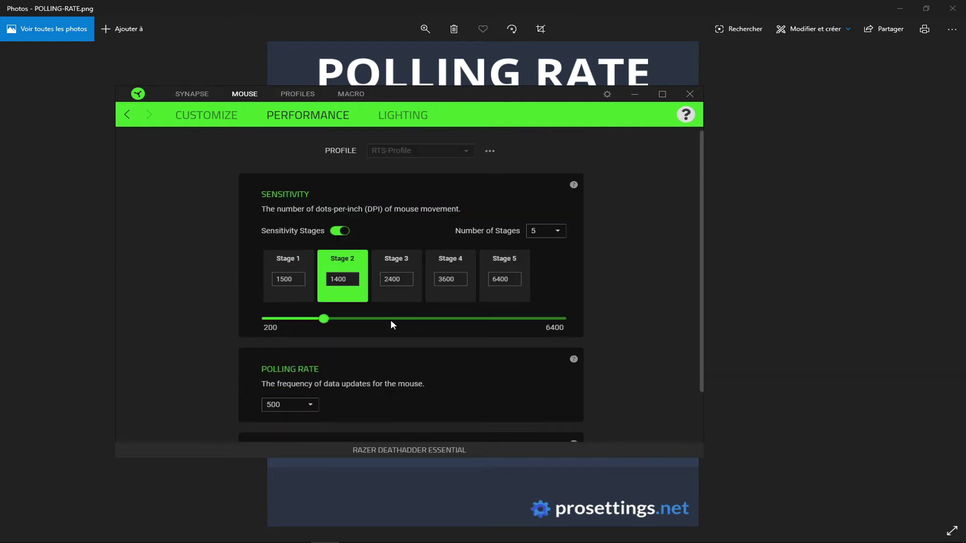
{"action": "scroll", "coordinate": [358, 345], "scroll_direction": "down", "scroll_amount": 1}
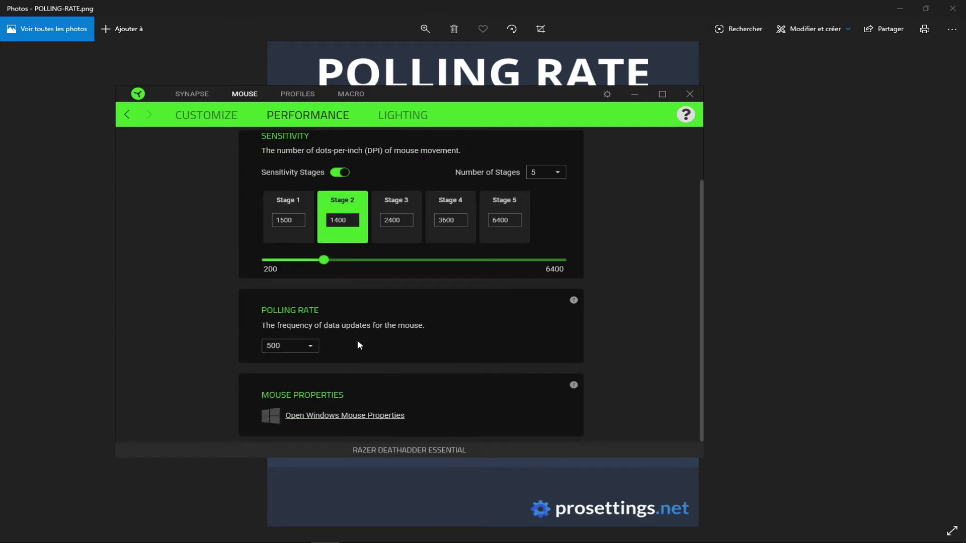
{"action": "left_click", "coordinate": [388, 122]}
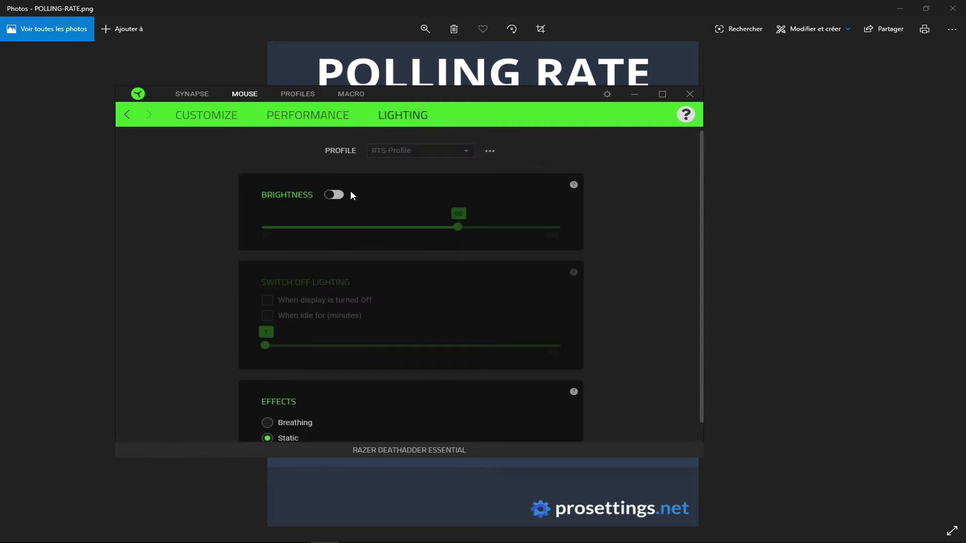
Step: Review the mouse Lighting options, return to Performance at 500 polling rate, and close Synapse
{"action": "scroll", "coordinate": [366, 272], "scroll_direction": "down", "scroll_amount": 1}
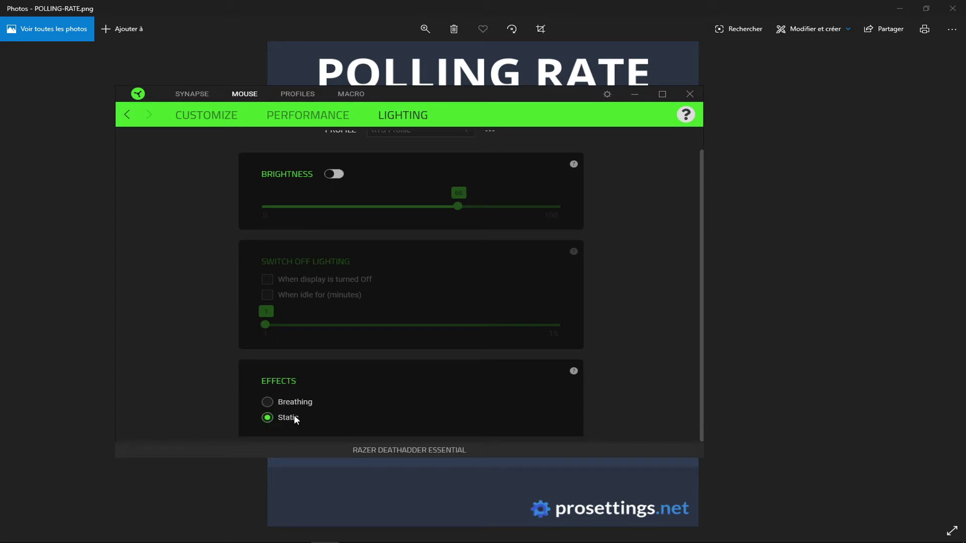
{"action": "left_click", "coordinate": [309, 117]}
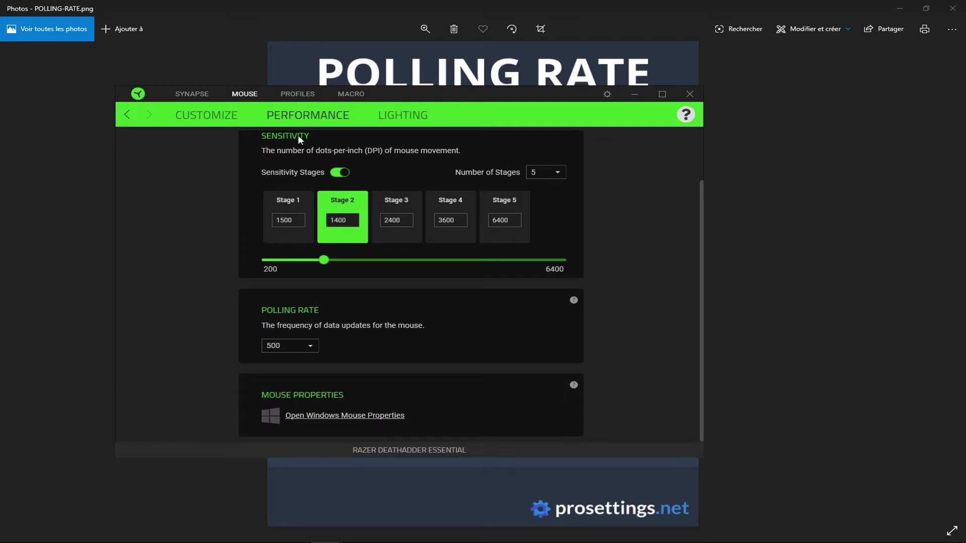
{"action": "left_click", "coordinate": [690, 97]}
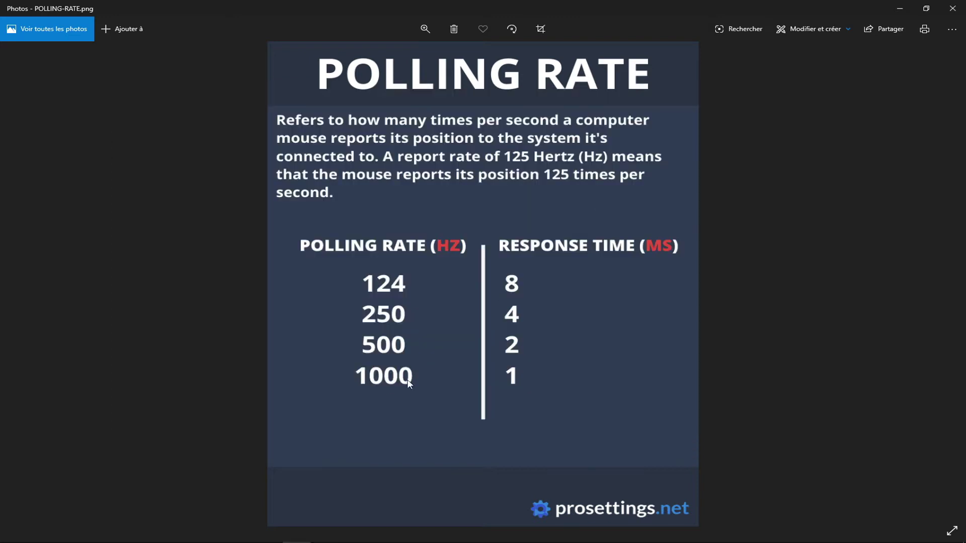
Step: Close the polling-rate image and launch TimerResolution.exe as administrator
{"action": "left_click", "coordinate": [953, 7]}
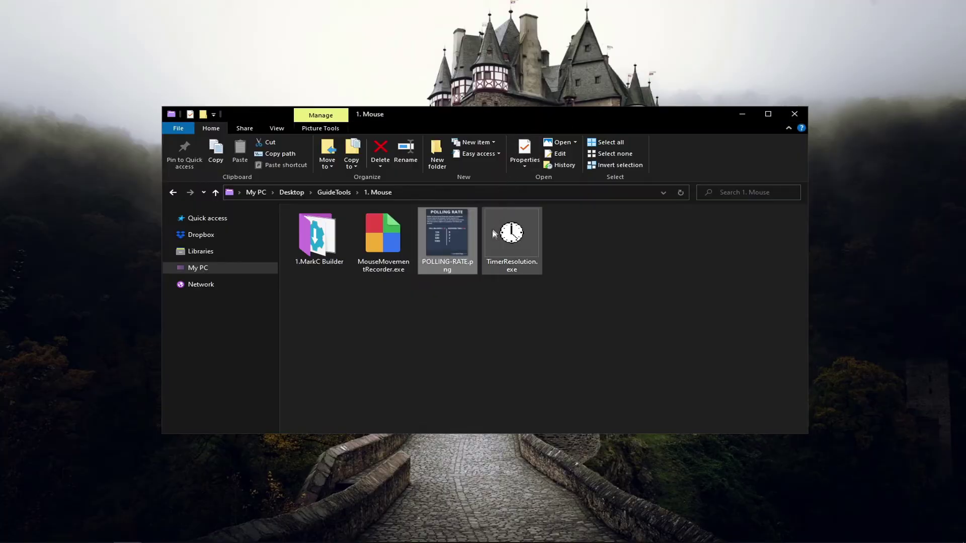
{"action": "left_click", "coordinate": [502, 318]}
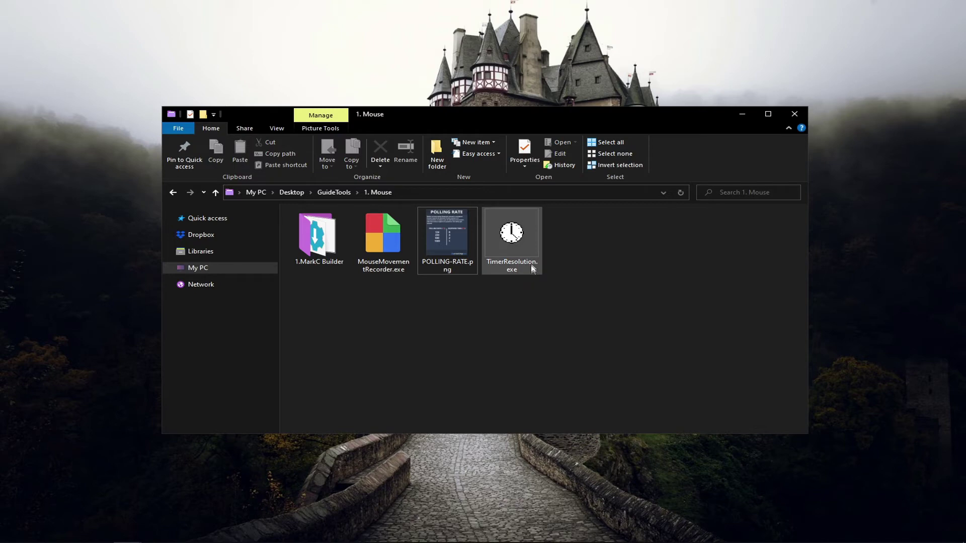
{"action": "mouse_move", "coordinate": [527, 255]}
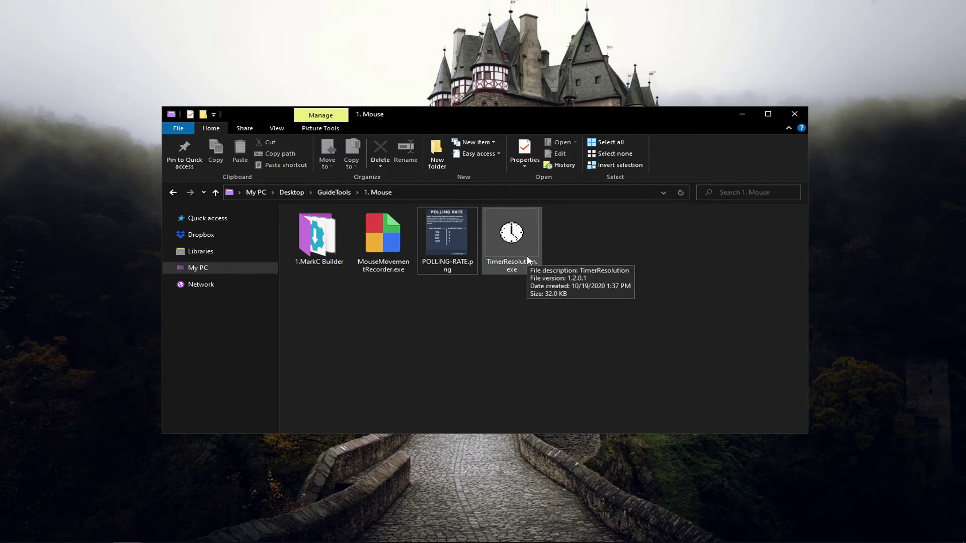
{"action": "right_click", "coordinate": [527, 256]}
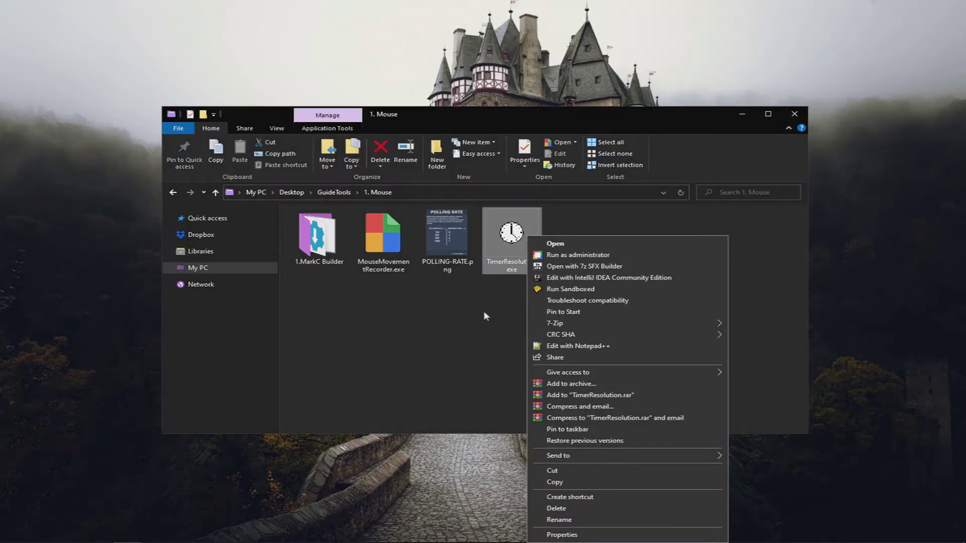
{"action": "left_click", "coordinate": [577, 255]}
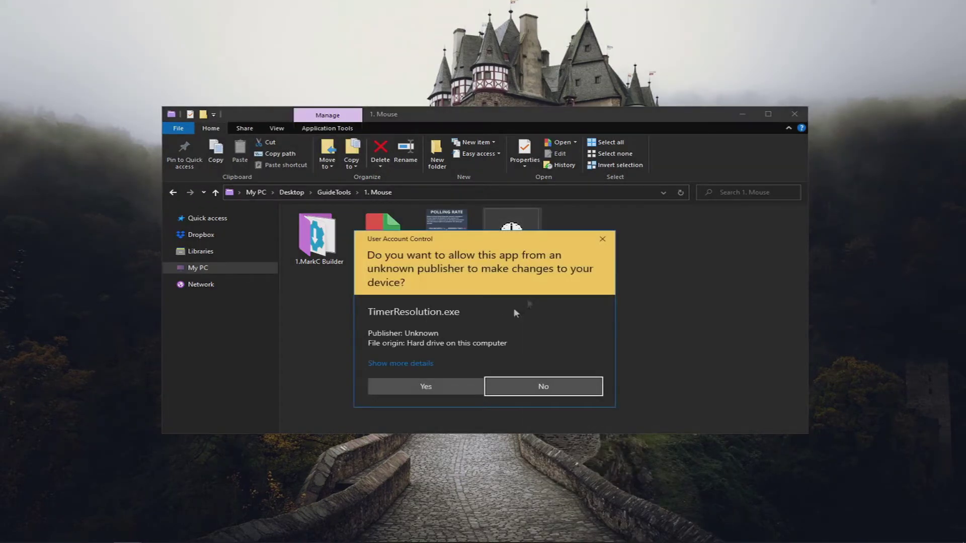
{"action": "left_click", "coordinate": [442, 386]}
Step: Try maximum timer resolution, reset to default, and close TimerResolution at 0.999 ms
{"action": "left_click", "coordinate": [405, 312]}
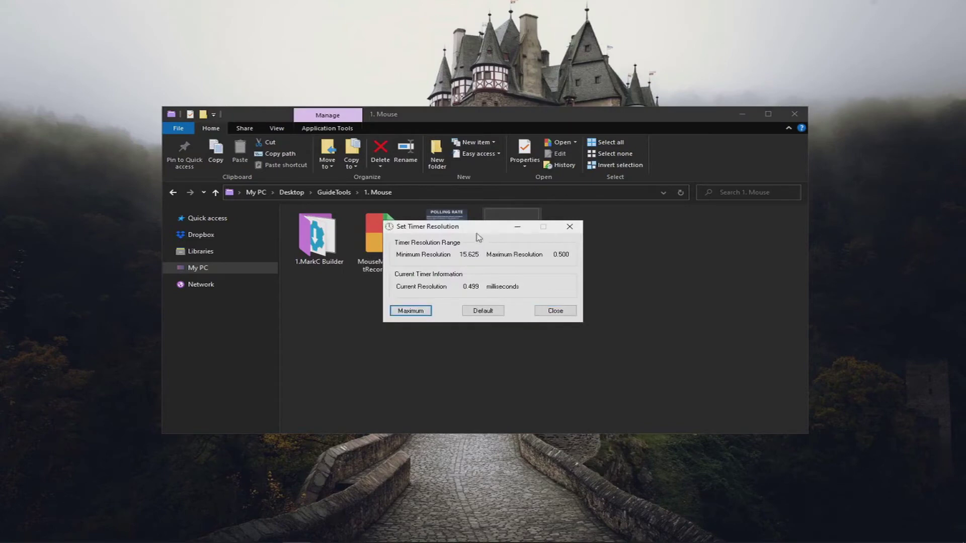
{"action": "left_click_drag", "start_coordinate": [478, 236], "coordinate": [538, 245]}
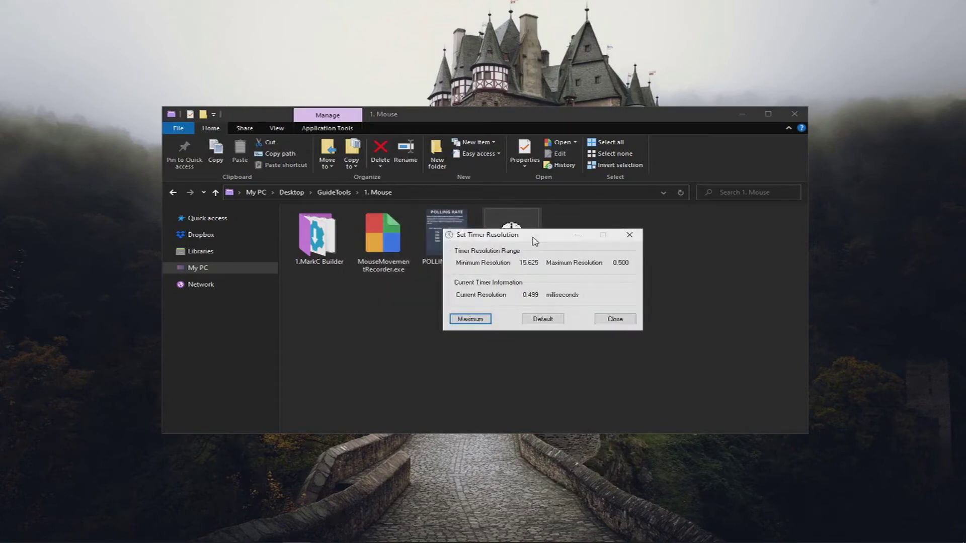
{"action": "left_click", "coordinate": [537, 323]}
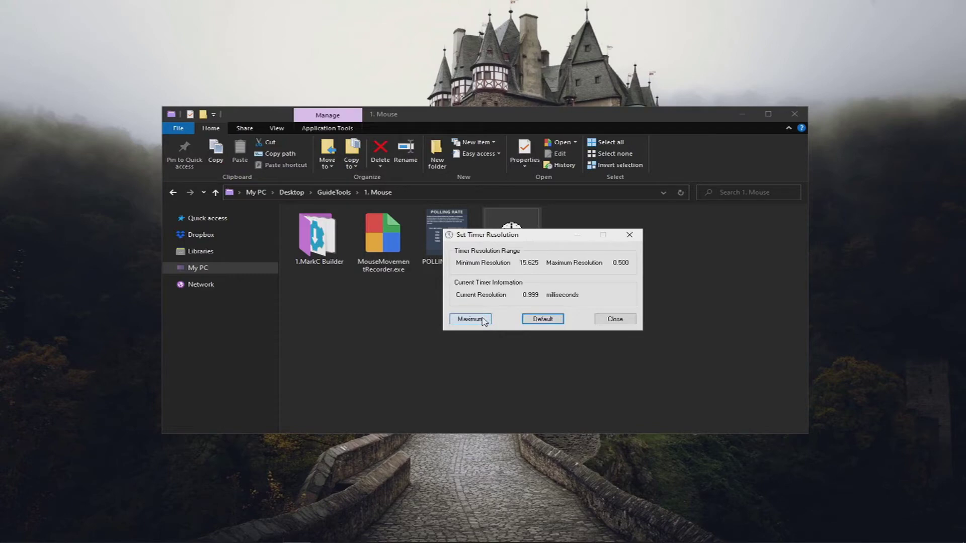
{"action": "left_click_drag", "start_coordinate": [508, 236], "coordinate": [573, 253]}
{"action": "left_click", "coordinate": [679, 337]}
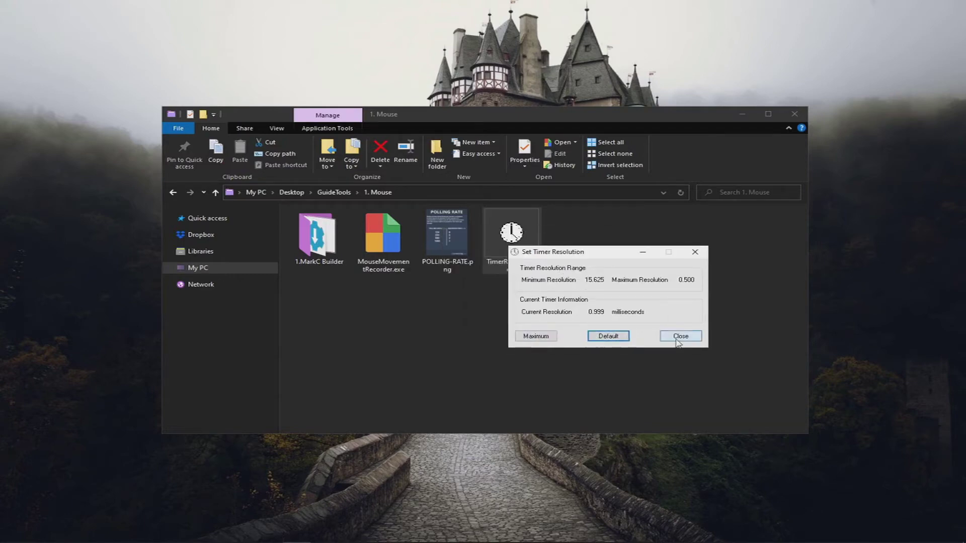
Step: Launch LatencyMon.exe from GuideTools > 2. Latency, move it left, and start the analysis
{"action": "left_click", "coordinate": [337, 193]}
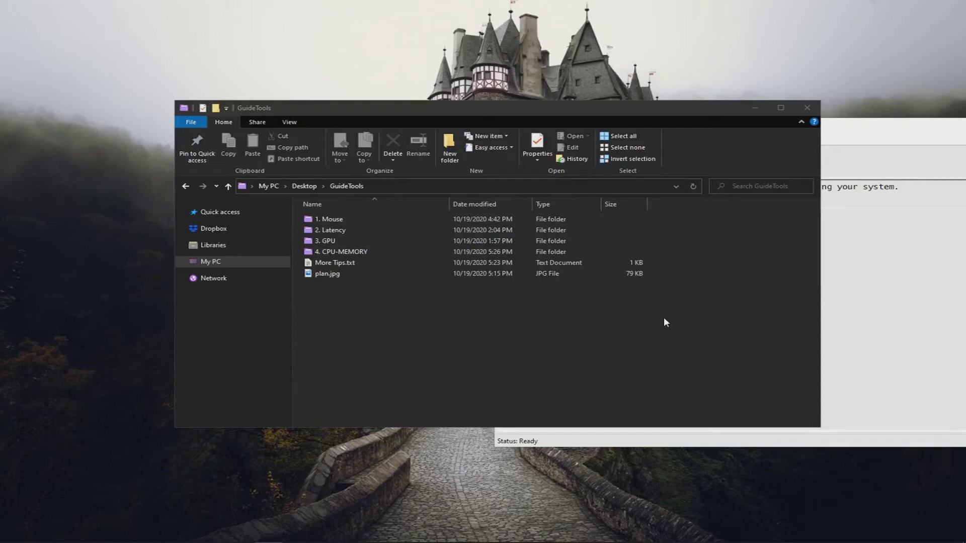
{"action": "left_click", "coordinate": [340, 230]}
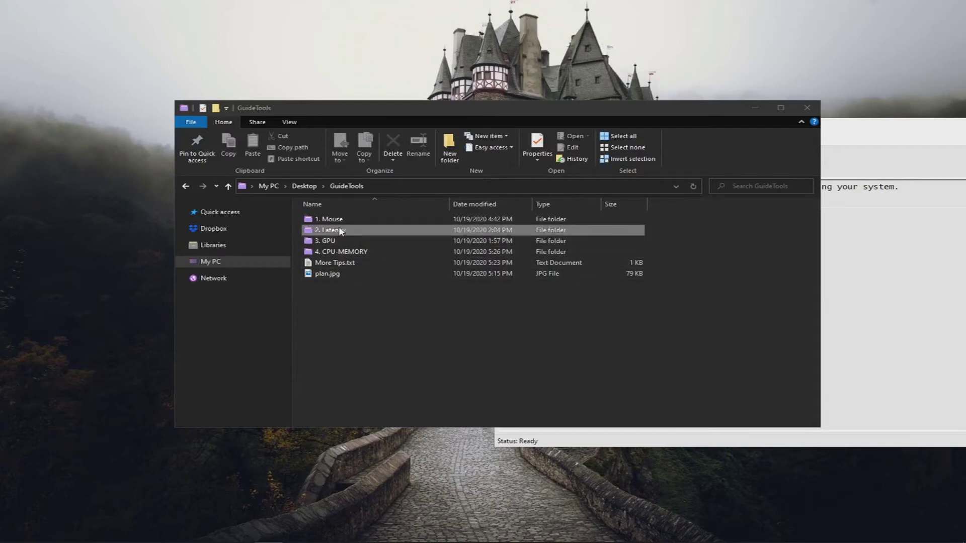
{"action": "double_click", "coordinate": [340, 230]}
{"action": "left_click", "coordinate": [325, 230]}
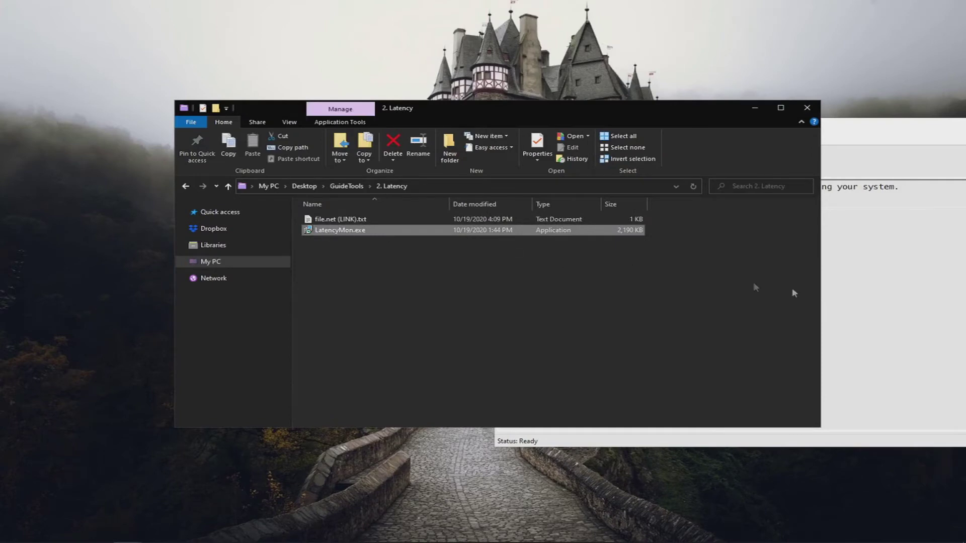
{"action": "left_click", "coordinate": [860, 289]}
{"action": "left_click_drag", "start_coordinate": [603, 131], "coordinate": [305, 130]}
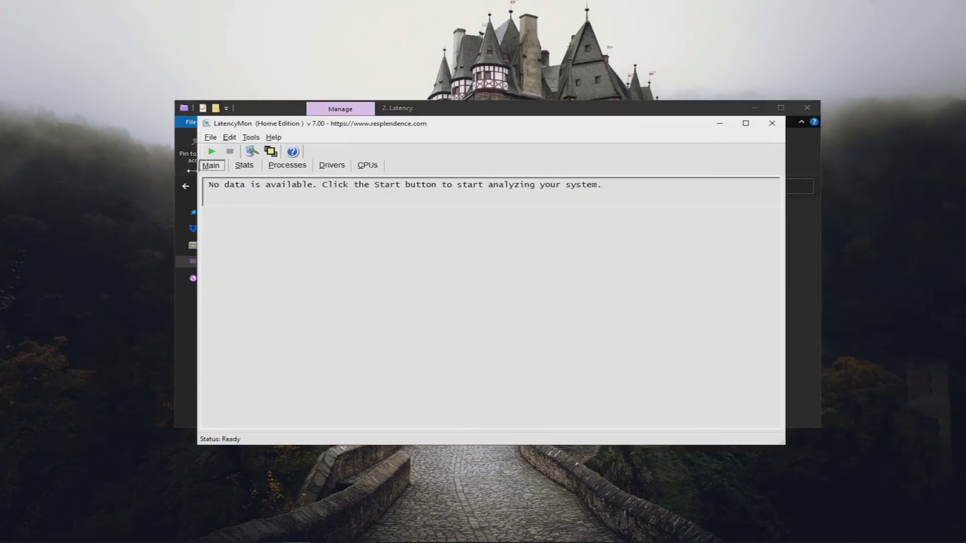
{"action": "left_click", "coordinate": [211, 152]}
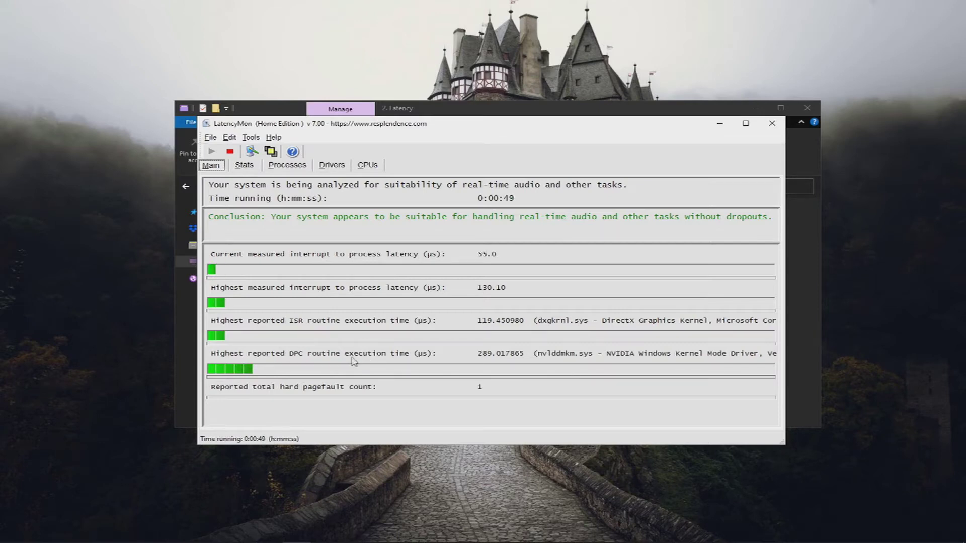
Step: Open Device Manager via a 'devi' search and place it to the right of LatencyMon
{"action": "left_click", "coordinate": [14, 533]}
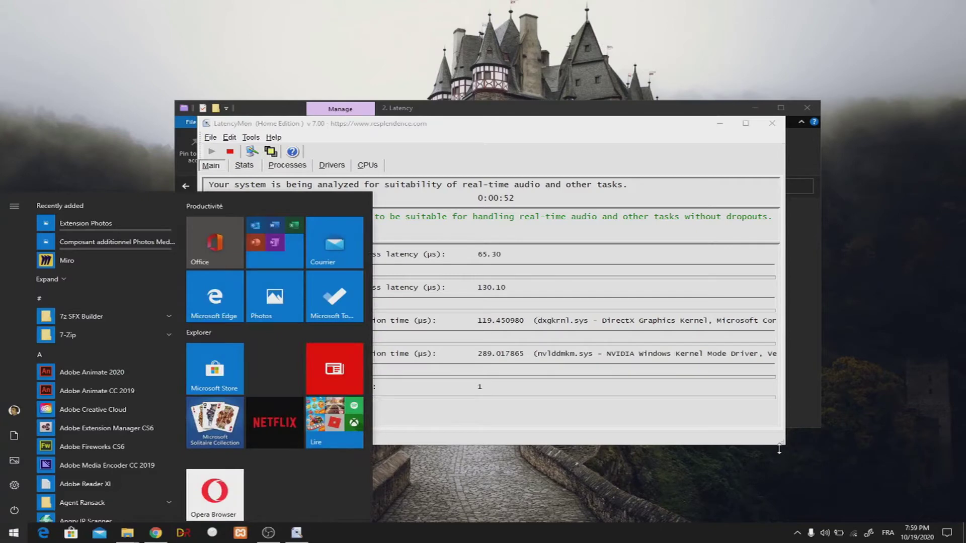
{"action": "type", "text": "devi"}
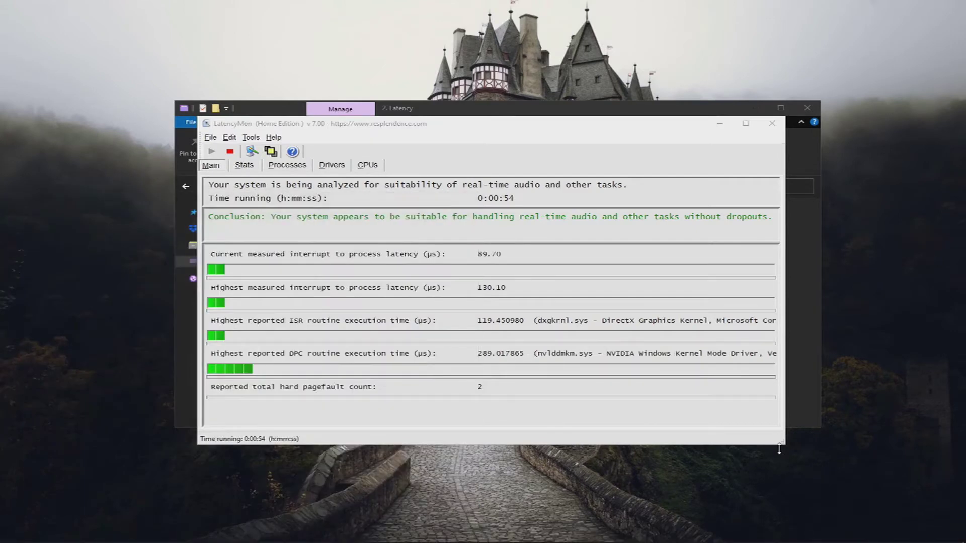
{"action": "left_click_drag", "start_coordinate": [163, 30], "coordinate": [600, 111]}
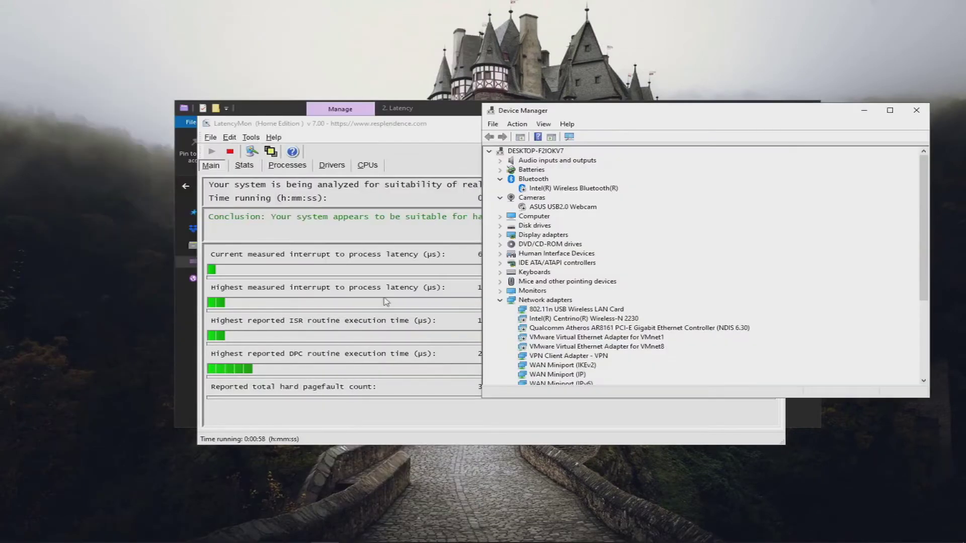
{"action": "left_click", "coordinate": [367, 336]}
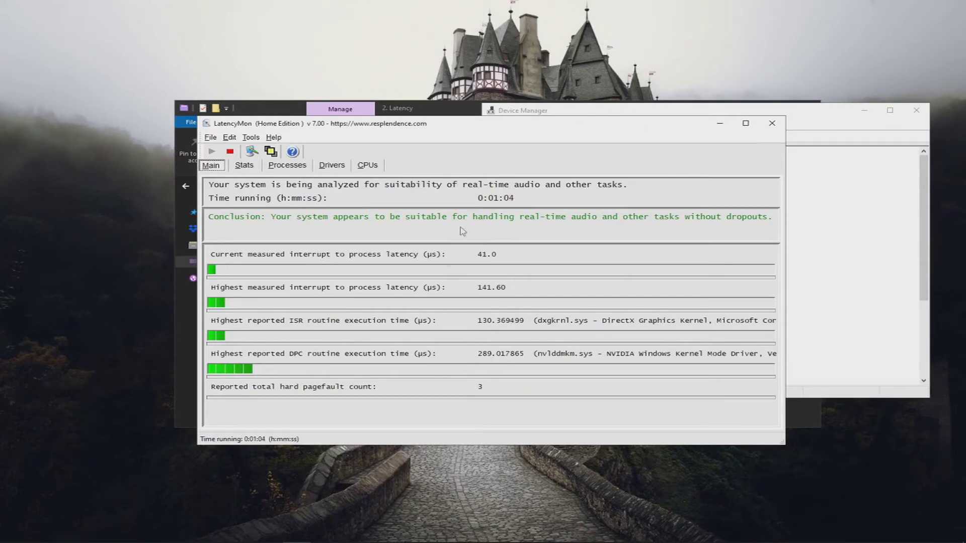
{"action": "left_click", "coordinate": [557, 114]}
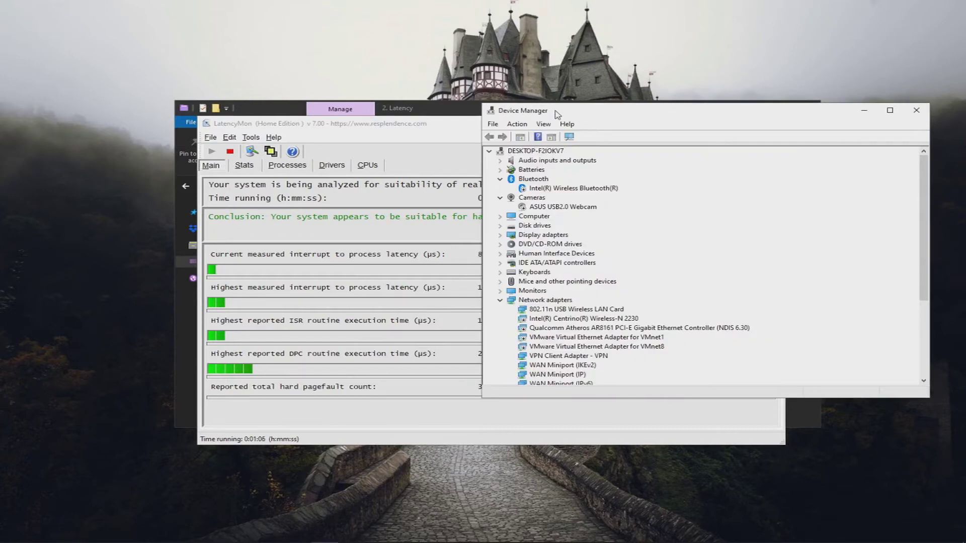
{"action": "left_click_drag", "start_coordinate": [557, 114], "coordinate": [536, 130]}
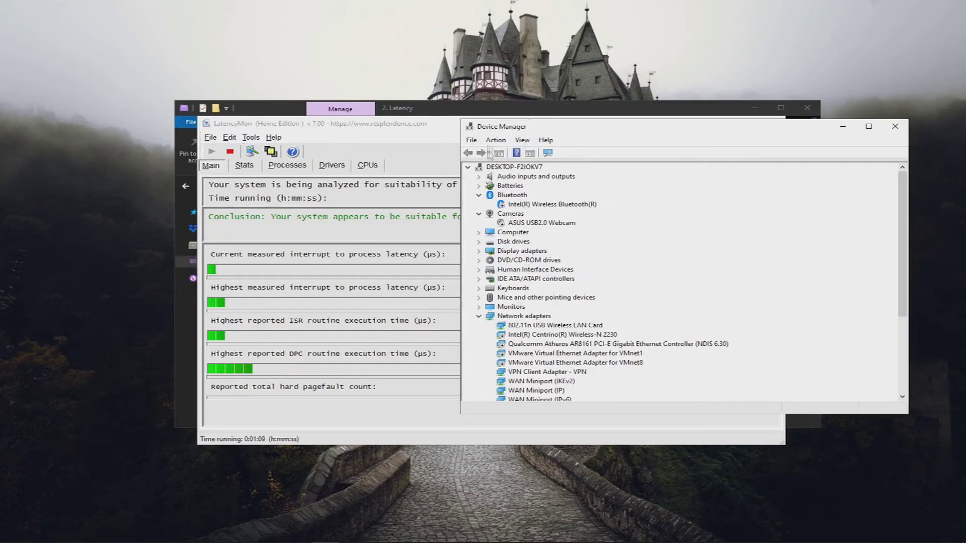
Step: Look over the Bluetooth, webcam and network adapters (VMnet1, 802.11n USB, Centrino, Qualcomm Atheros)
{"action": "left_click", "coordinate": [509, 206]}
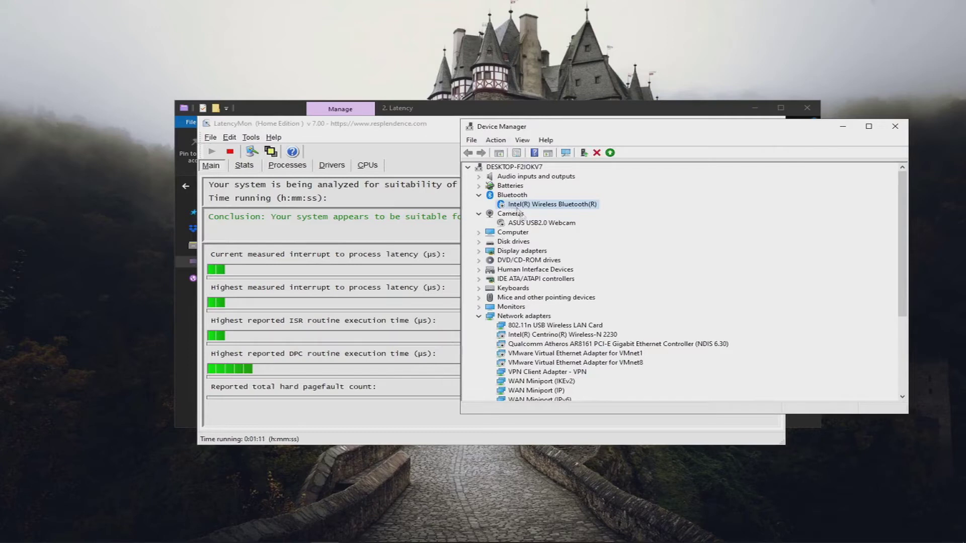
{"action": "left_click", "coordinate": [529, 224]}
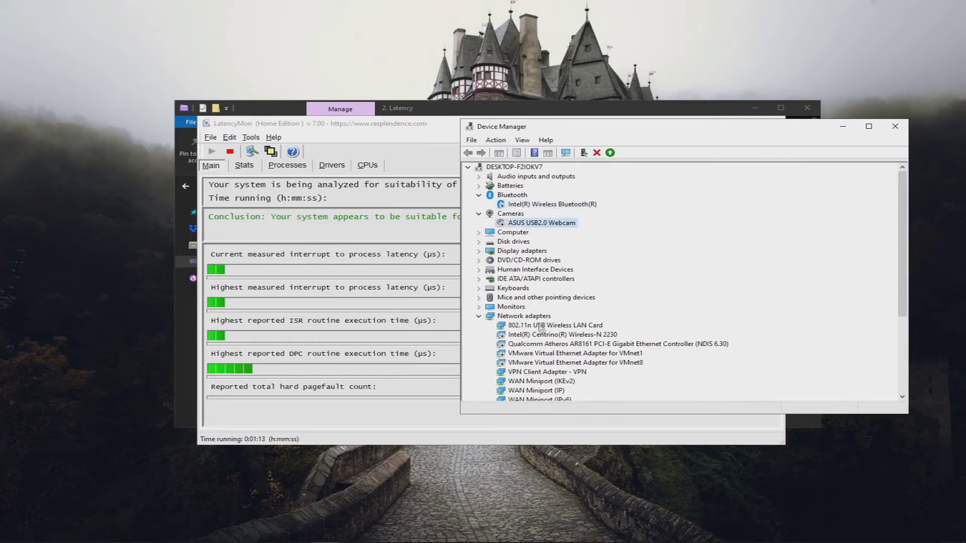
{"action": "scroll", "coordinate": [542, 322], "scroll_direction": "down", "scroll_amount": 1}
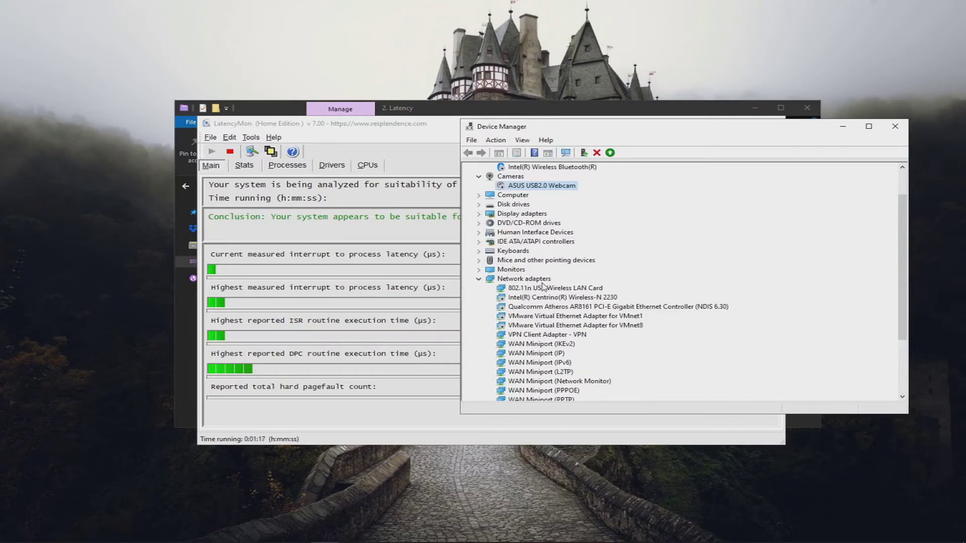
{"action": "left_click", "coordinate": [539, 317]}
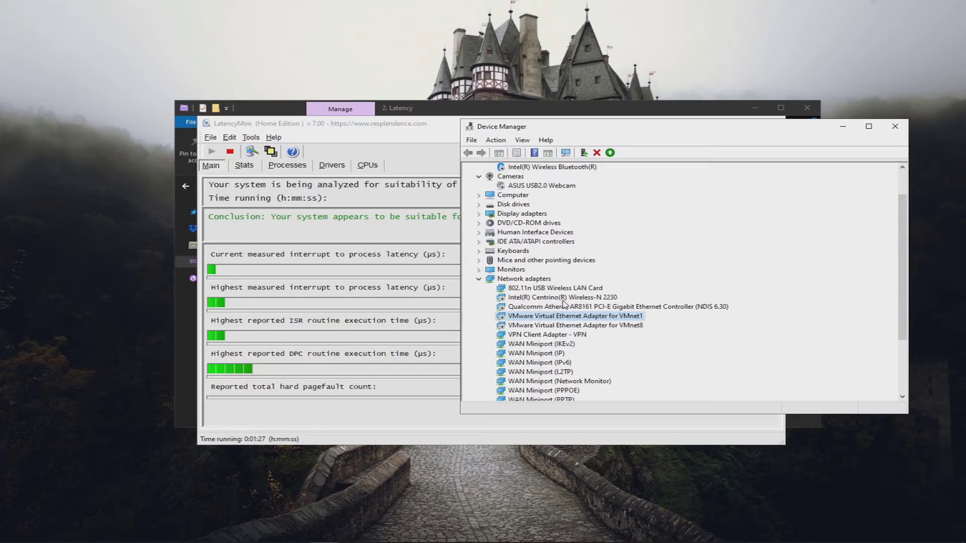
{"action": "left_click", "coordinate": [547, 290]}
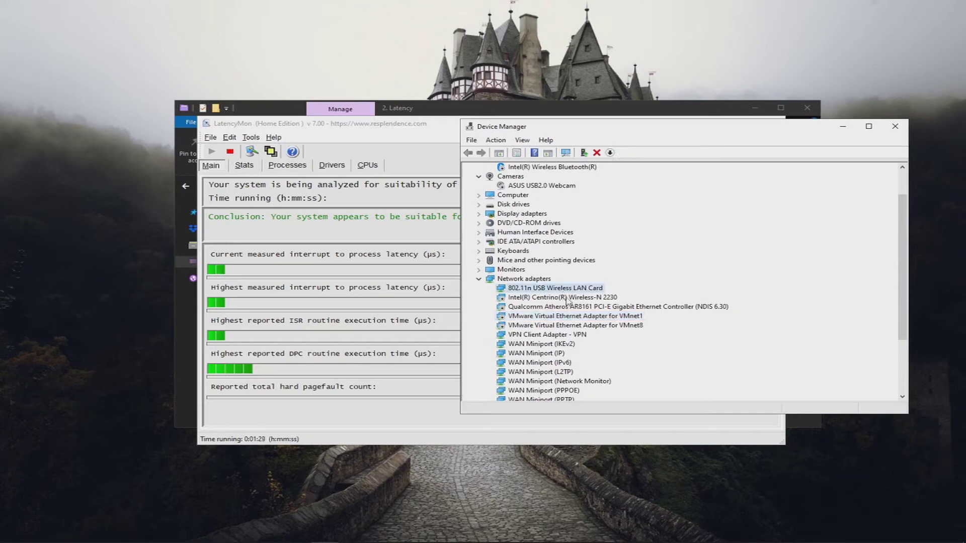
{"action": "left_click", "coordinate": [547, 298]}
{"action": "left_click", "coordinate": [521, 307]}
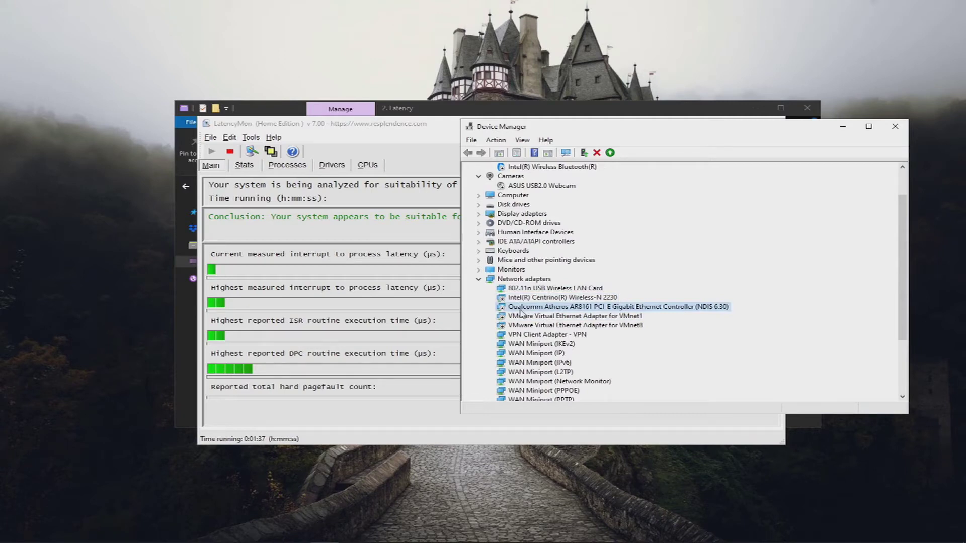
{"action": "scroll", "coordinate": [524, 311], "scroll_direction": "down", "scroll_amount": 2}
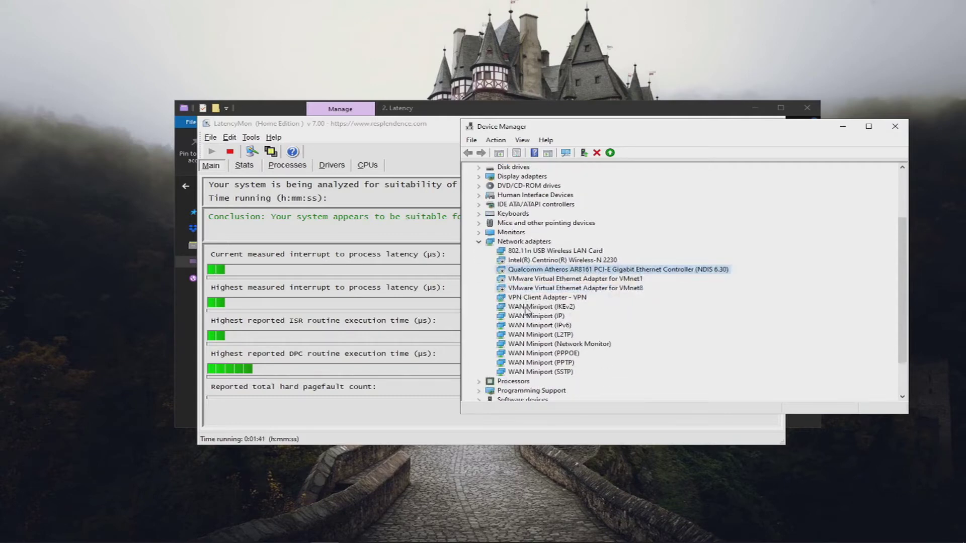
{"action": "scroll", "coordinate": [526, 310], "scroll_direction": "up", "scroll_amount": 3}
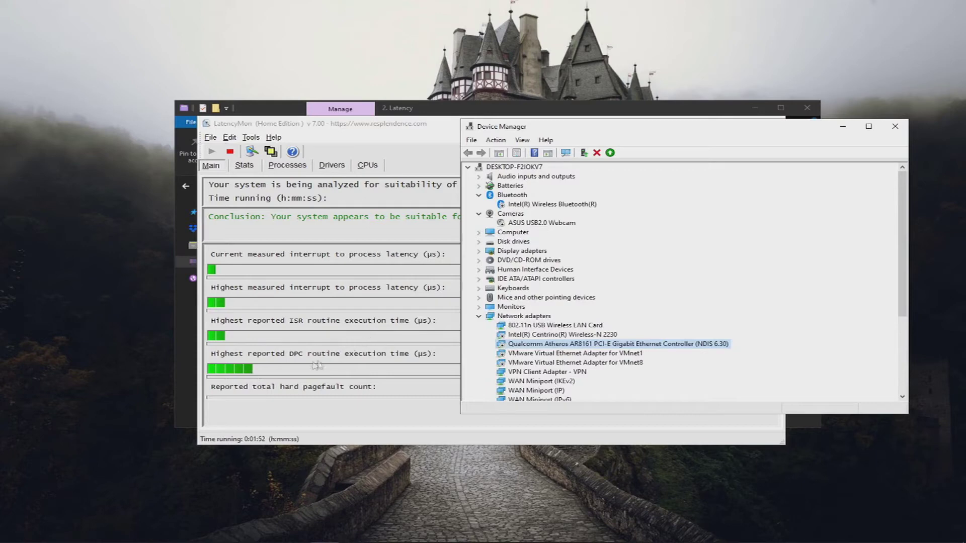
{"action": "left_click", "coordinate": [522, 139]}
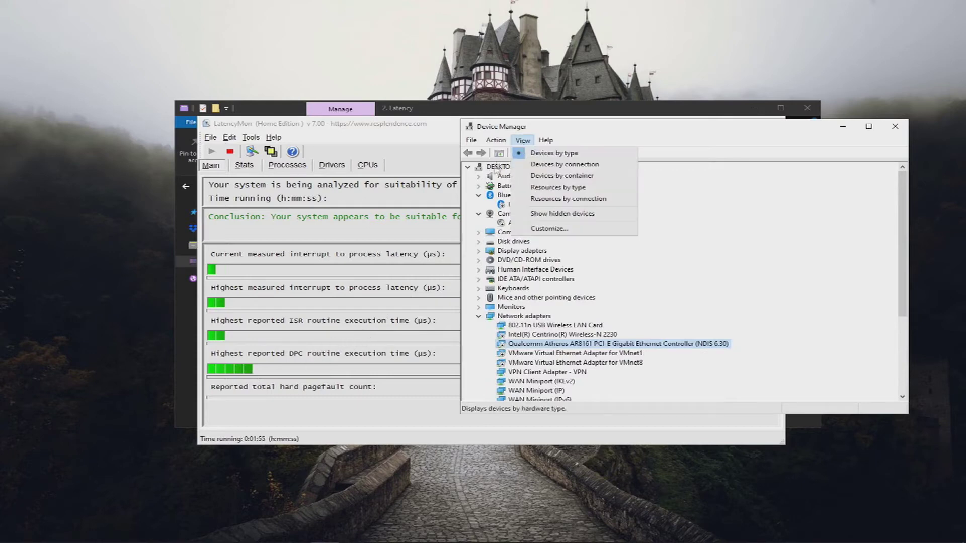
Step: Show hidden devices and uninstall the RFCOMM Bluetooth device and the Galaxy S4 entry
{"action": "left_click", "coordinate": [538, 216]}
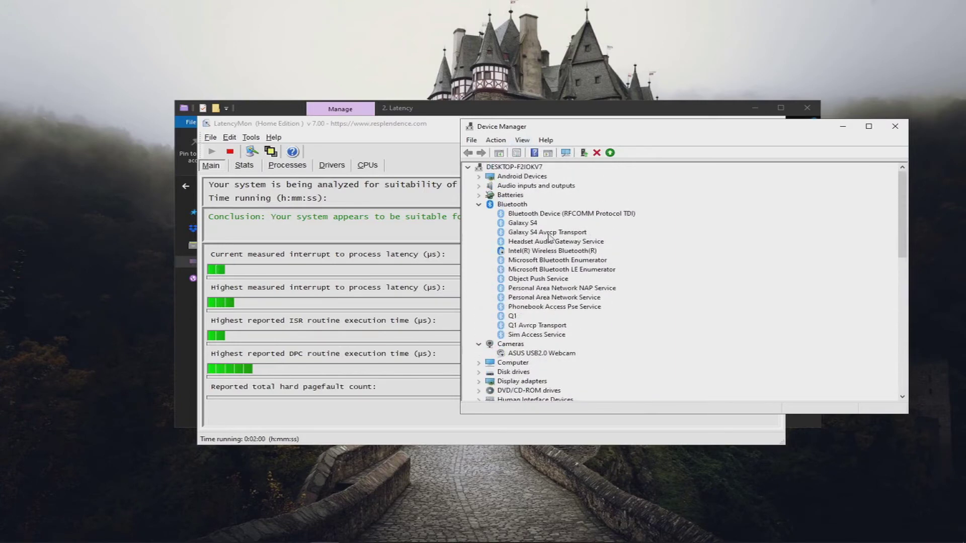
{"action": "left_click", "coordinate": [515, 218]}
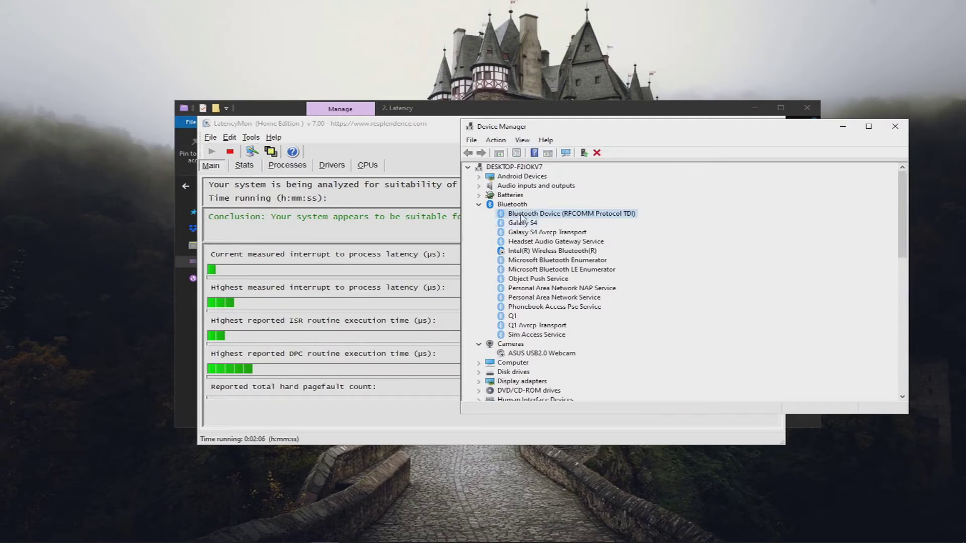
{"action": "key", "text": "Delete"}
{"action": "left_click", "coordinate": [520, 320]}
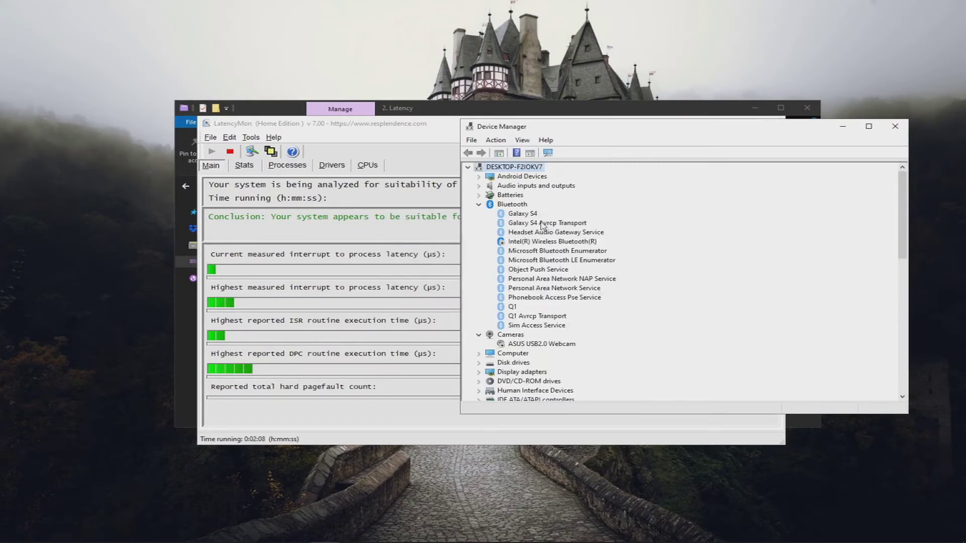
{"action": "left_click", "coordinate": [527, 216]}
{"action": "key", "text": "Delete"}
{"action": "left_click", "coordinate": [520, 316]}
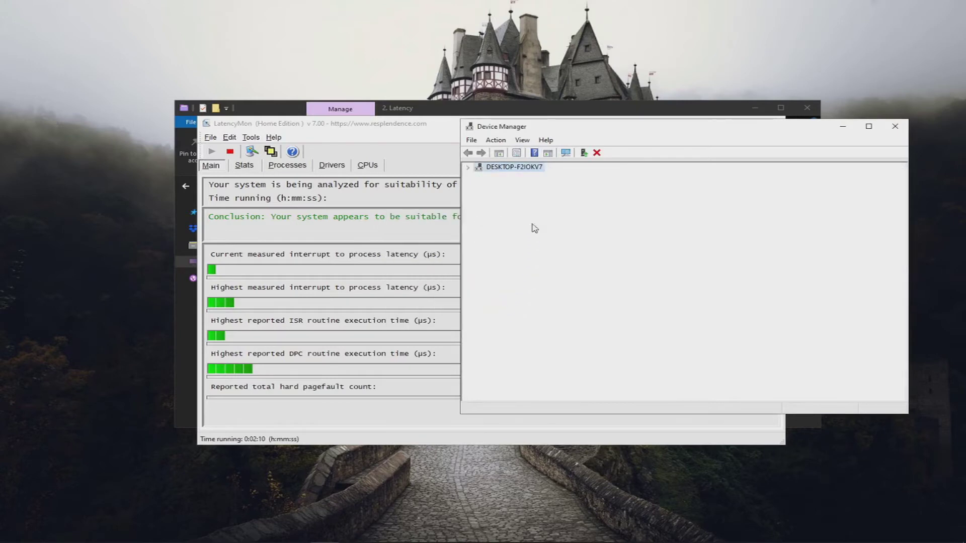
Step: Uninstall the Galaxy S4 Avrcp Transport and the Microsoft Bluetooth and Bluetooth LE Enumerators
{"action": "left_click", "coordinate": [527, 217]}
{"action": "key", "text": "Delete"}
{"action": "left_click", "coordinate": [505, 319]}
{"action": "left_click", "coordinate": [518, 225]}
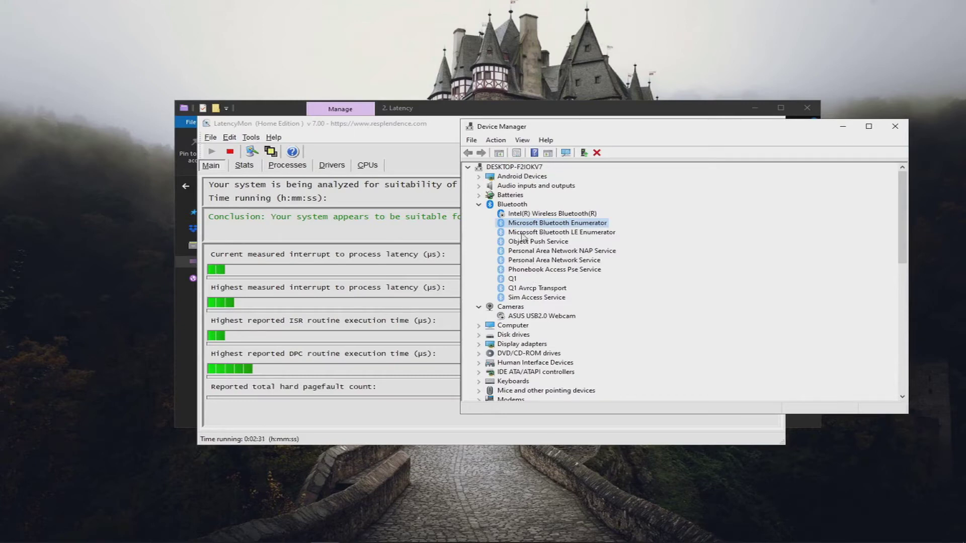
{"action": "key", "text": "Delete"}
{"action": "key", "text": "Return"}
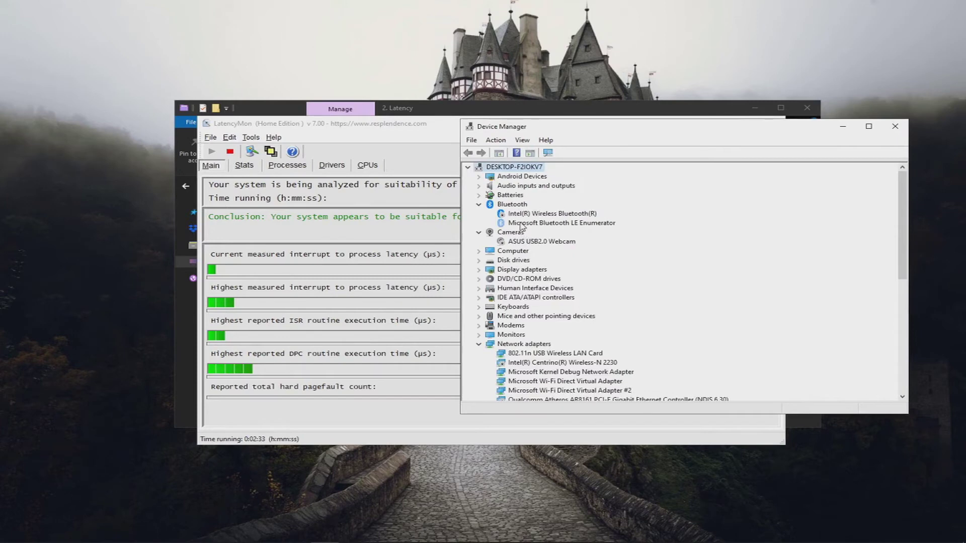
{"action": "left_click", "coordinate": [522, 224]}
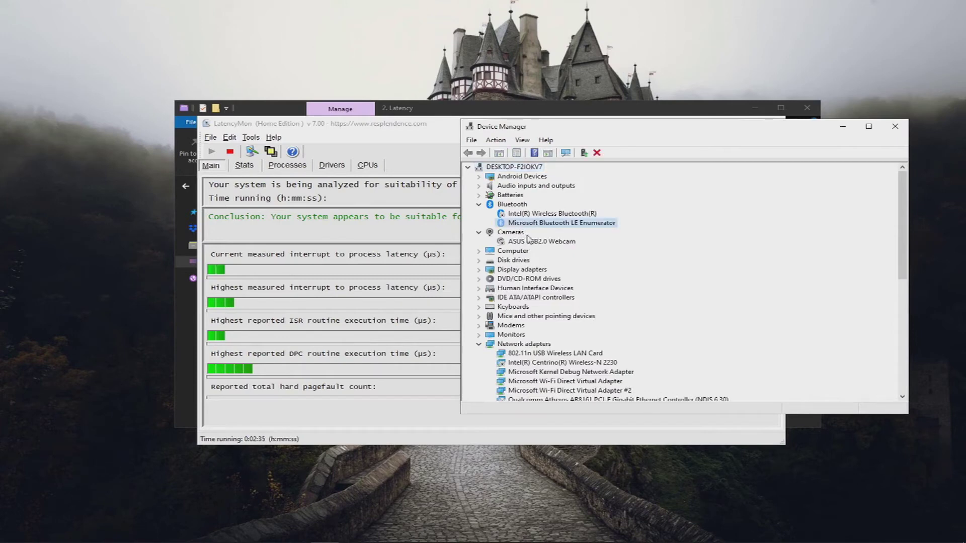
{"action": "key", "text": "Delete"}
{"action": "left_click", "coordinate": [503, 314]}
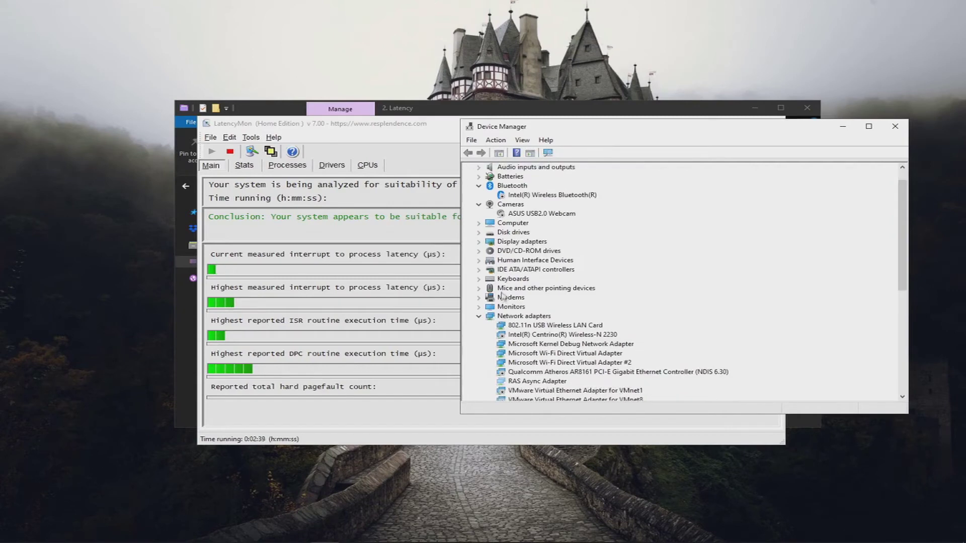
Step: Expand Mice and other pointing devices and uninstall three ghost HID-compliant mice
{"action": "left_click", "coordinate": [480, 288]}
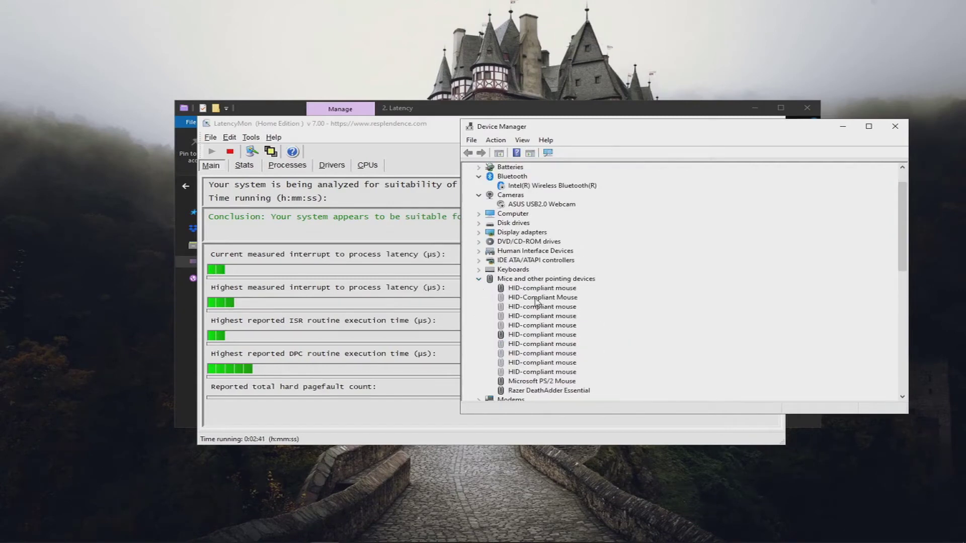
{"action": "scroll", "coordinate": [535, 311], "scroll_direction": "down", "scroll_amount": 1}
{"action": "left_click", "coordinate": [534, 280]}
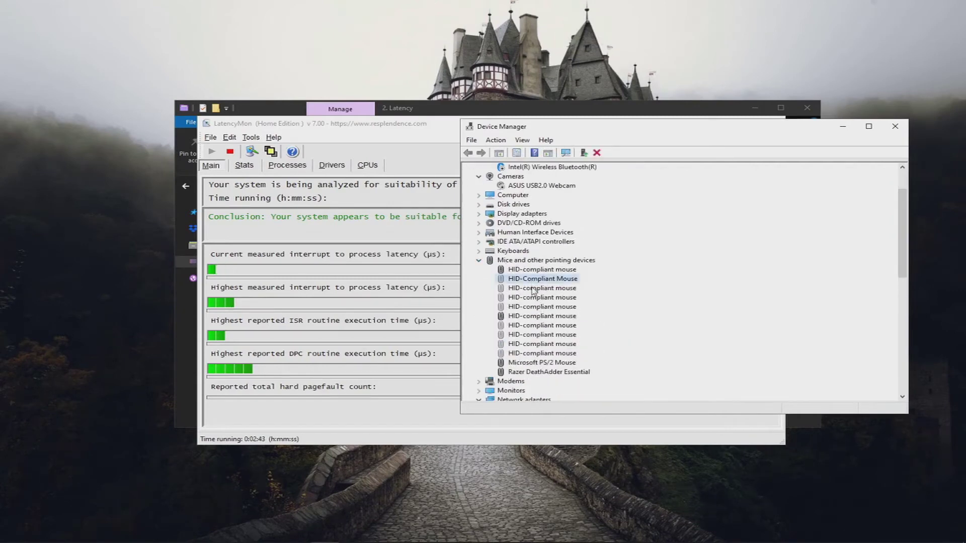
{"action": "key", "text": "Delete"}
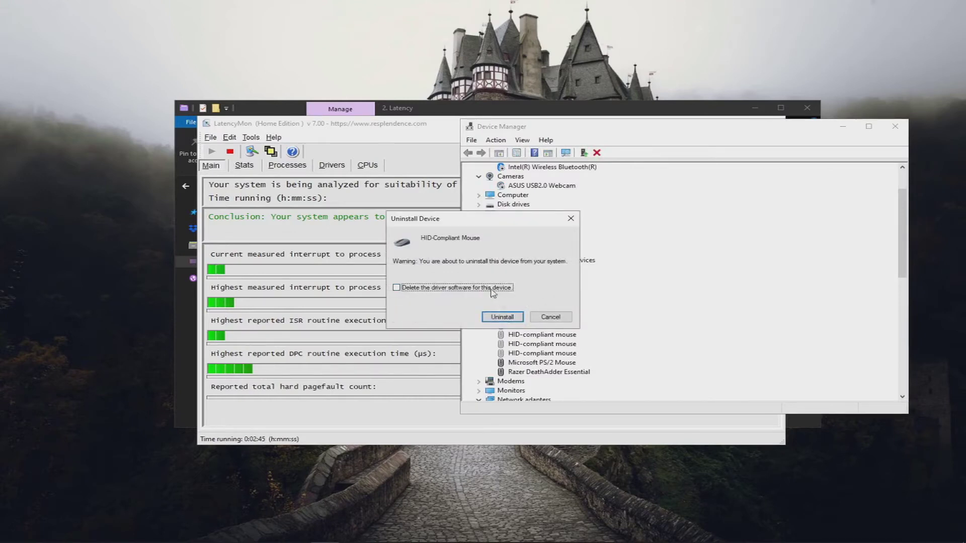
{"action": "left_click", "coordinate": [502, 316]}
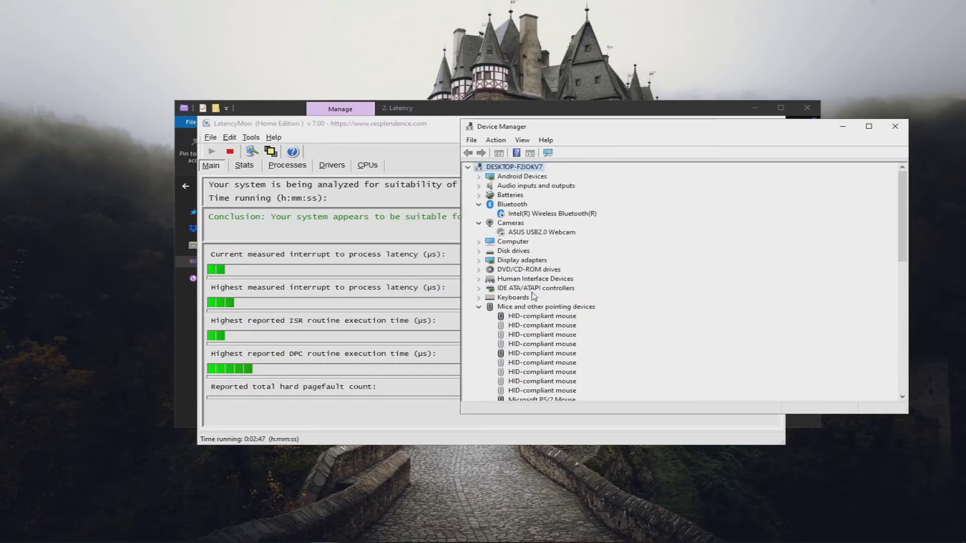
{"action": "left_click", "coordinate": [527, 335]}
{"action": "key", "text": "Delete"}
{"action": "left_click", "coordinate": [502, 317]}
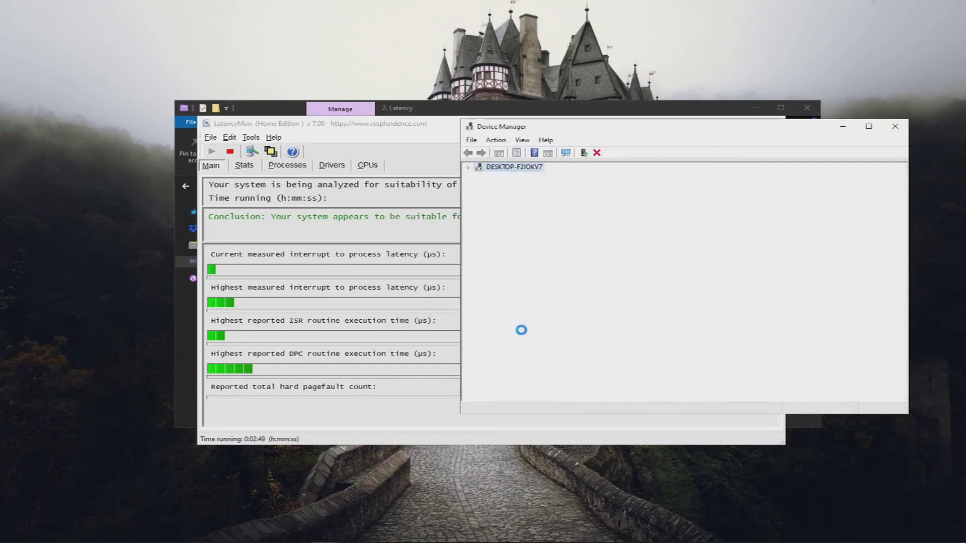
{"action": "left_click", "coordinate": [523, 334]}
{"action": "key", "text": "Delete"}
{"action": "left_click", "coordinate": [502, 317]}
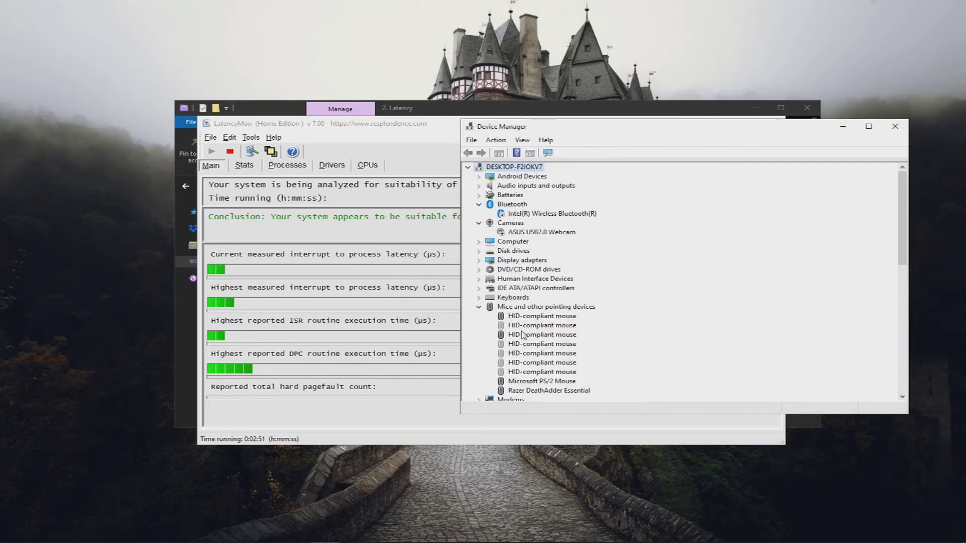
Step: Uninstall four more leftover HID-compliant mouse entries
{"action": "left_click", "coordinate": [519, 327]}
{"action": "key", "text": "Delete"}
{"action": "left_click", "coordinate": [502, 317]}
{"action": "left_click", "coordinate": [522, 344]}
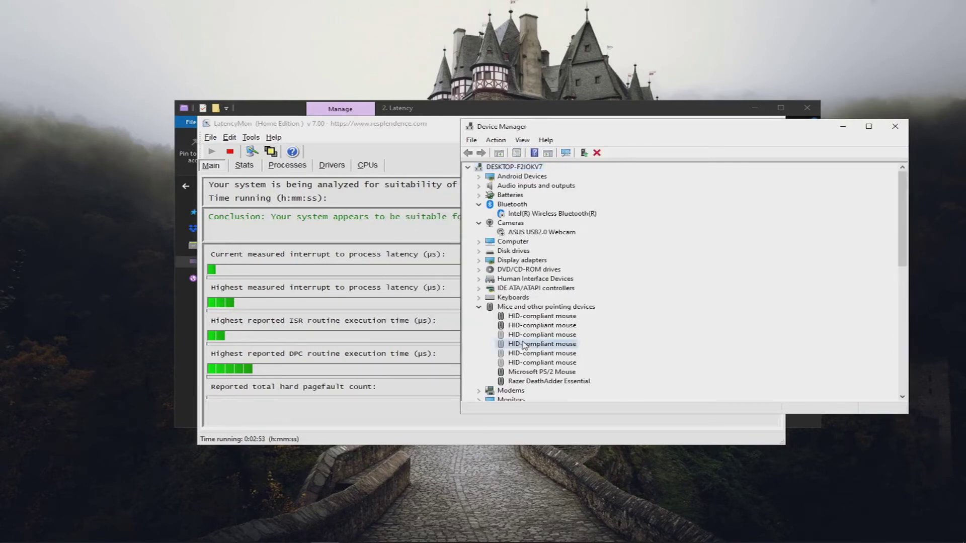
{"action": "left_click", "coordinate": [522, 344]}
{"action": "key", "text": "Delete"}
{"action": "left_click", "coordinate": [500, 315]}
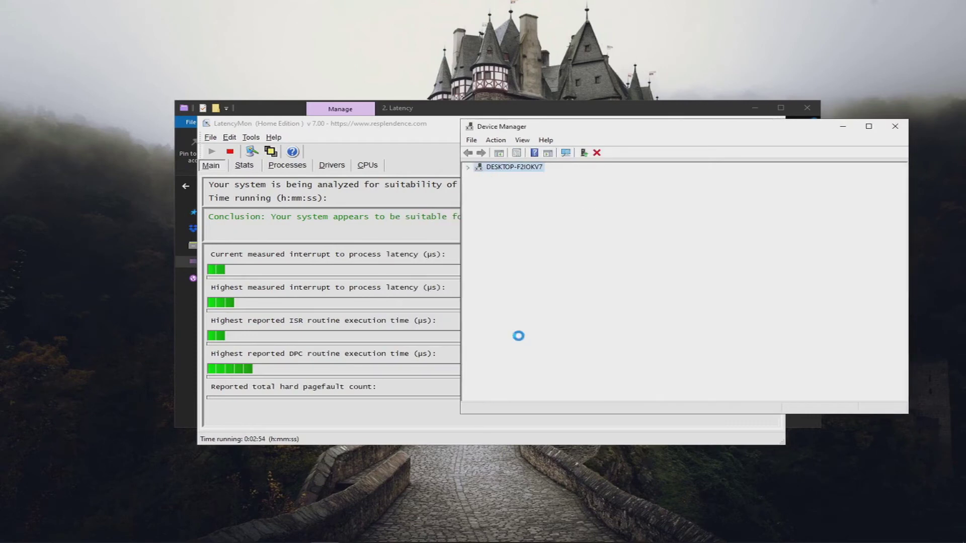
{"action": "left_click", "coordinate": [522, 343]}
{"action": "key", "text": "Delete"}
{"action": "left_click", "coordinate": [509, 320]}
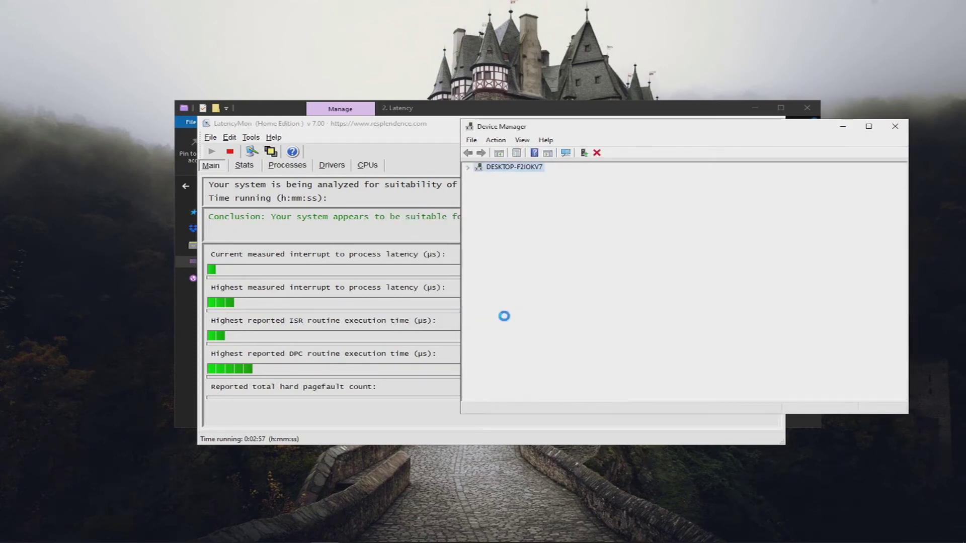
{"action": "left_click", "coordinate": [512, 335]}
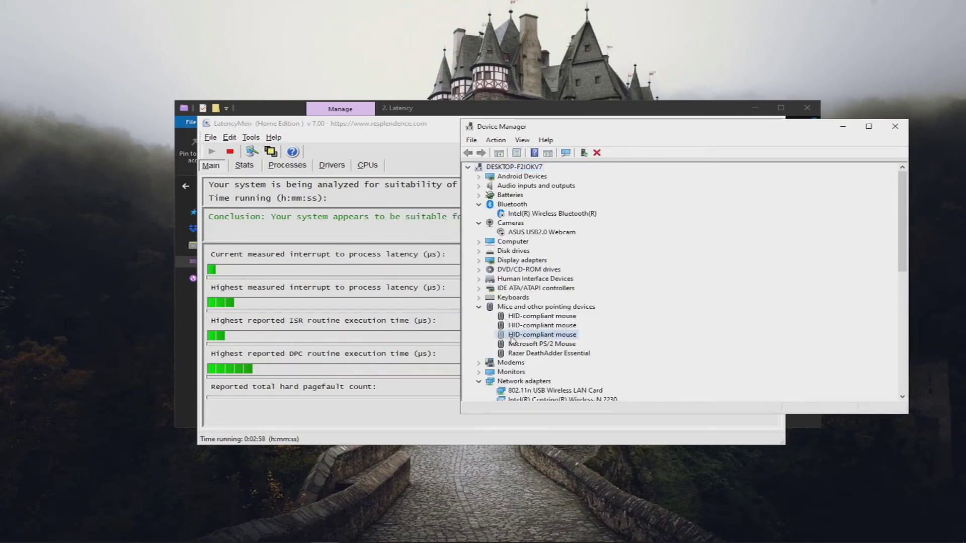
{"action": "key", "text": "Delete"}
{"action": "left_click", "coordinate": [509, 319]}
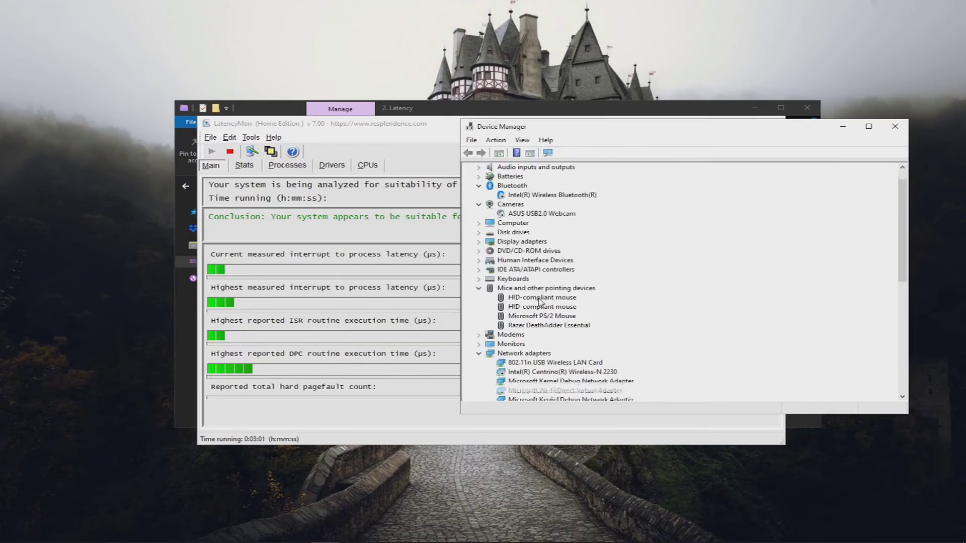
Step: Check the Modems, Monitors and Keyboards categories, then return to LatencyMon
{"action": "left_click", "coordinate": [480, 281]}
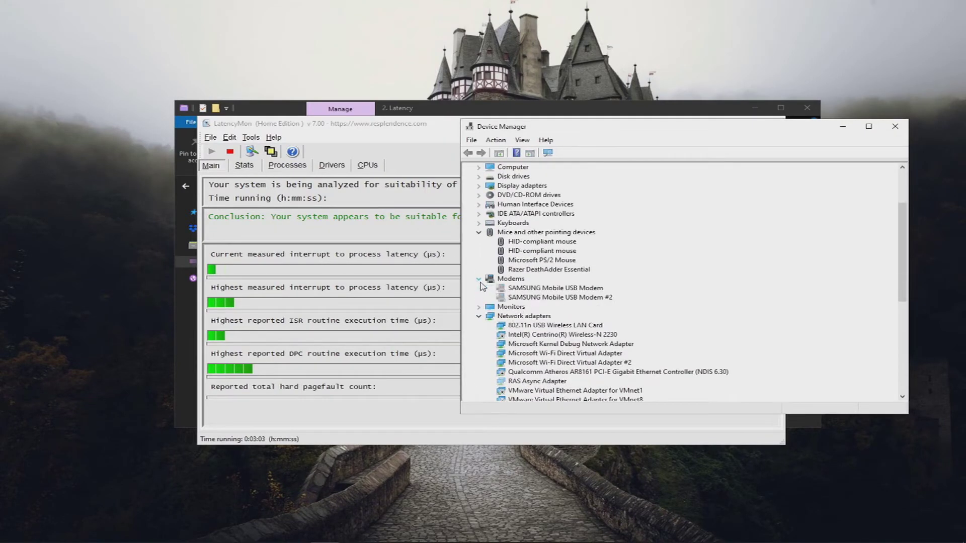
{"action": "left_click", "coordinate": [480, 281]}
{"action": "left_click", "coordinate": [481, 288]}
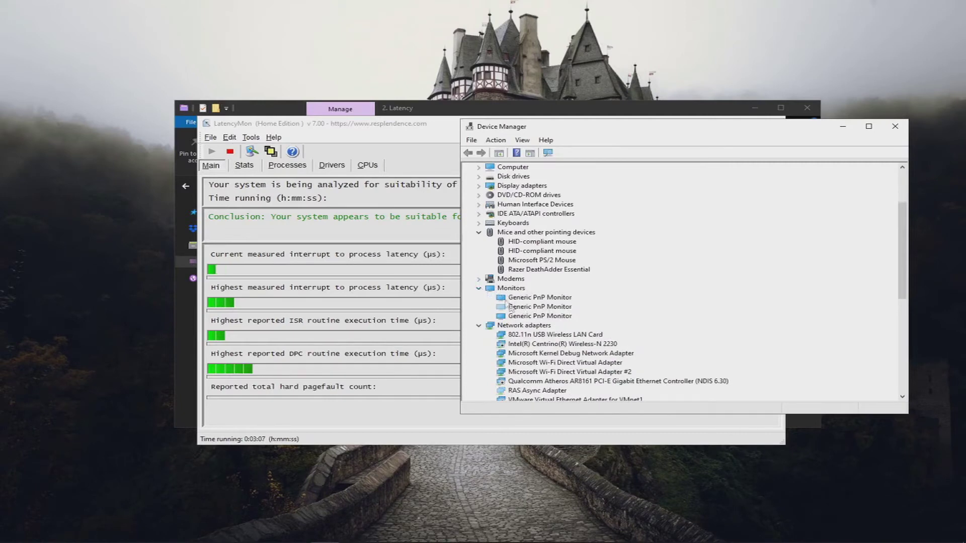
{"action": "left_click", "coordinate": [478, 288]}
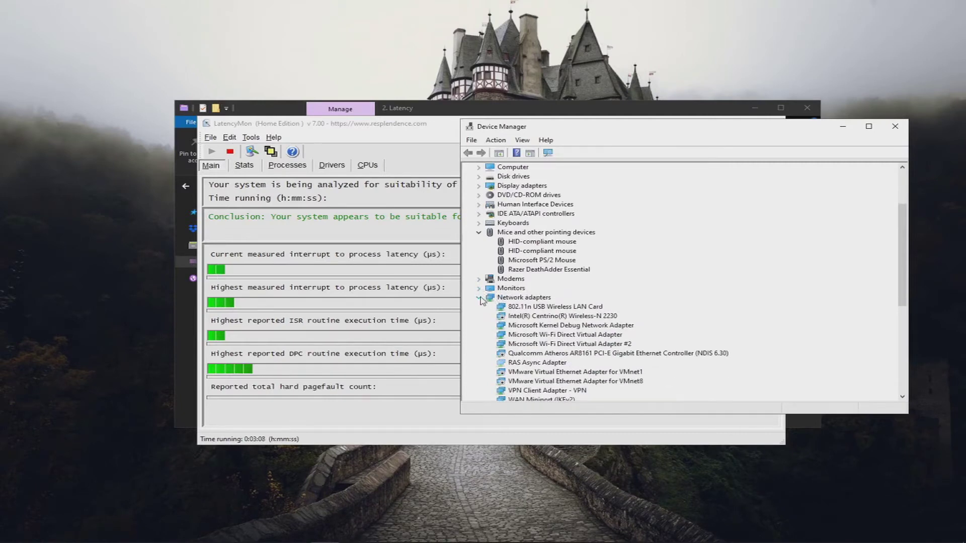
{"action": "scroll", "coordinate": [504, 302], "scroll_direction": "down", "scroll_amount": 3}
{"action": "scroll", "coordinate": [520, 307], "scroll_direction": "up", "scroll_amount": 6}
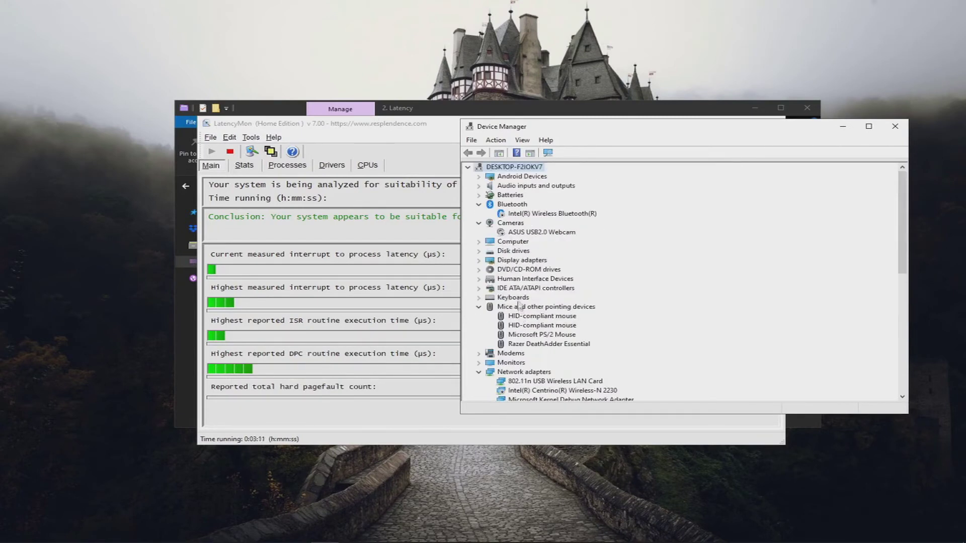
{"action": "left_click", "coordinate": [479, 298]}
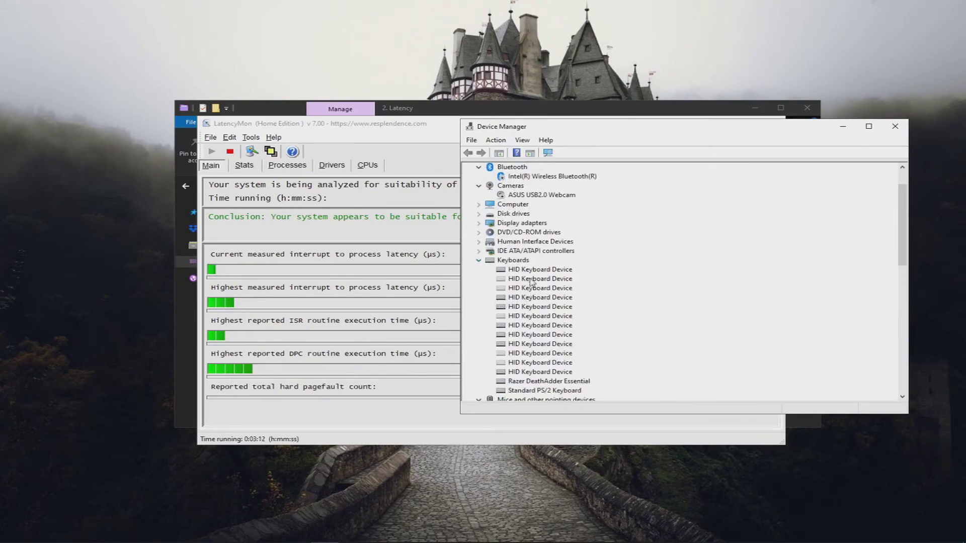
{"action": "left_click", "coordinate": [528, 297]}
{"action": "key", "text": "Up"}
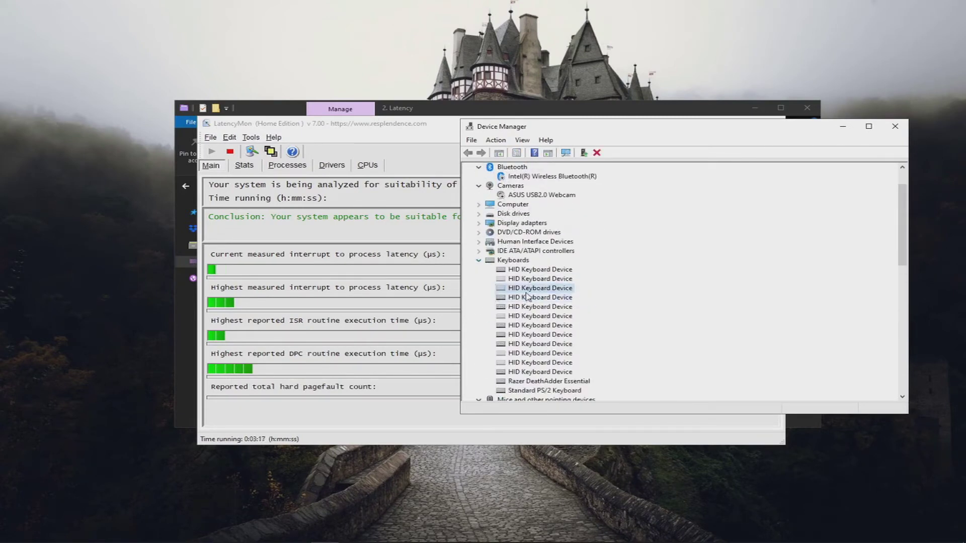
{"action": "left_click", "coordinate": [479, 261]}
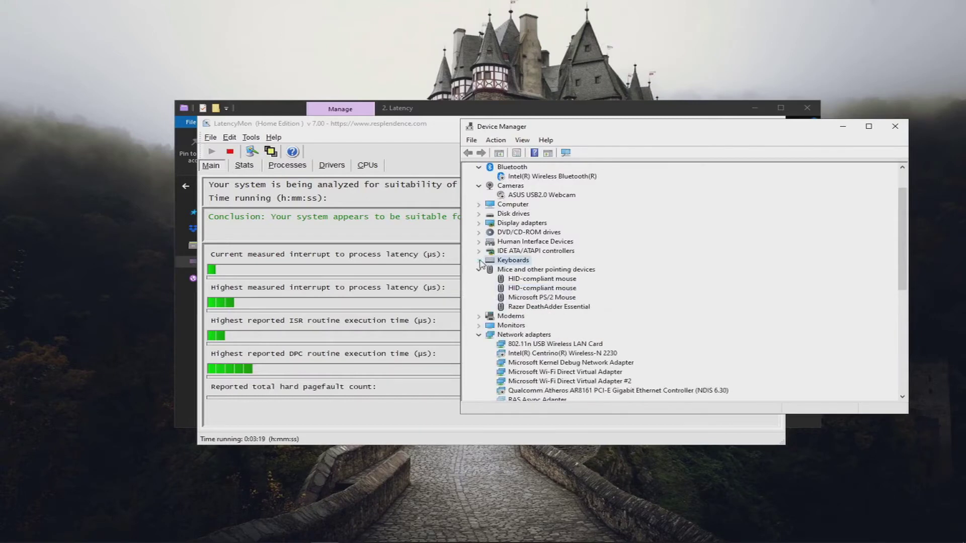
{"action": "left_click", "coordinate": [265, 367]}
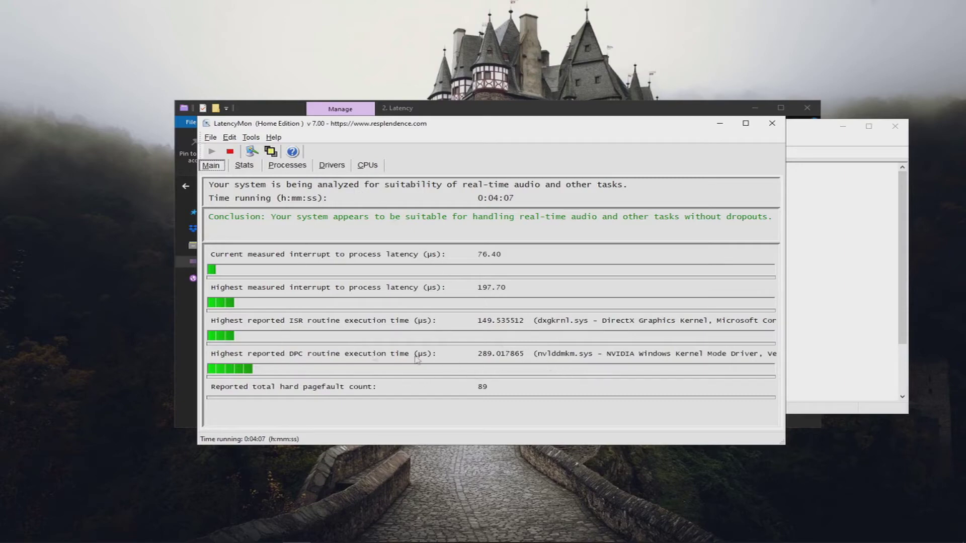
Step: Show LatencyMon's Drivers table and select nvlddmkm.sys, highest at 0.289018 ms
{"action": "left_click", "coordinate": [332, 165]}
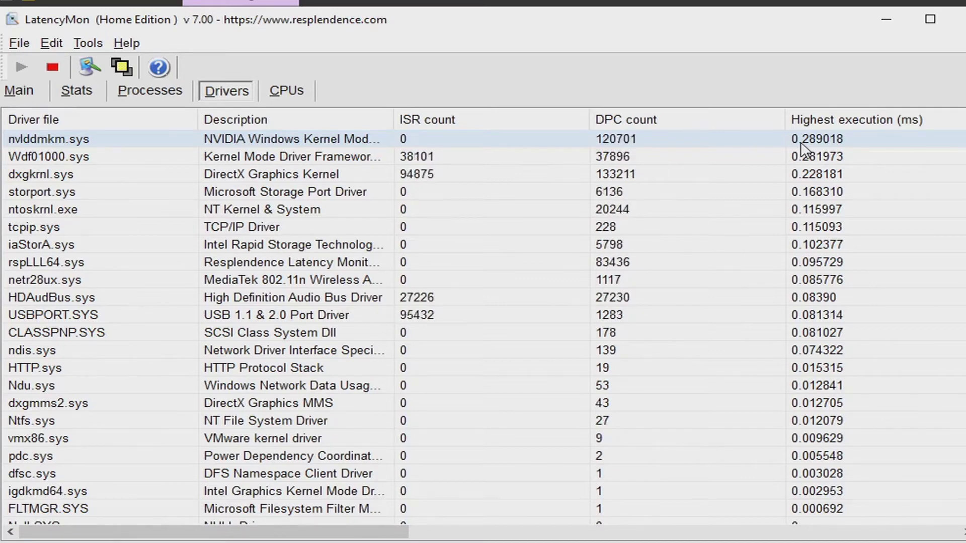
{"action": "left_click", "coordinate": [307, 138]}
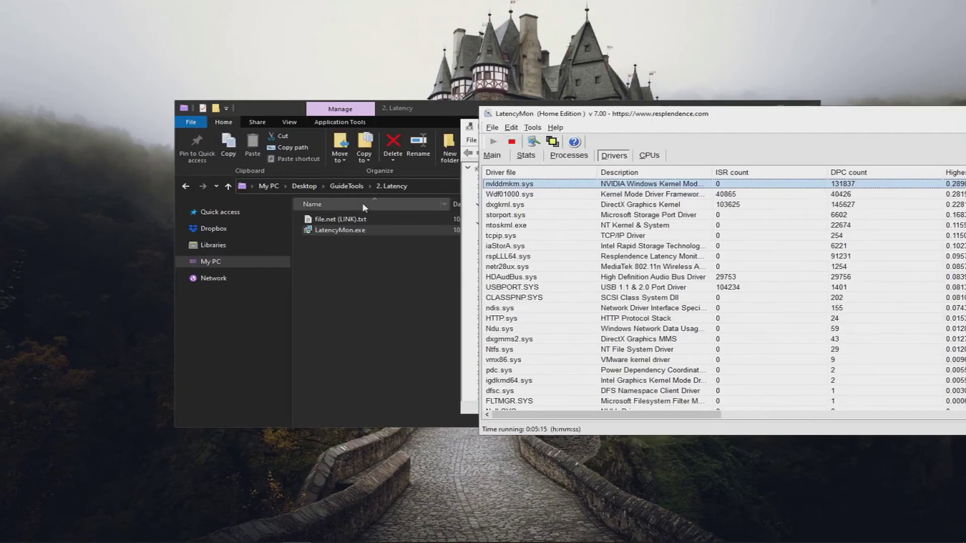
Step: Browse from 3. GPU back into 2. Latency and move LatencyMon centre-right
{"action": "left_click", "coordinate": [346, 186]}
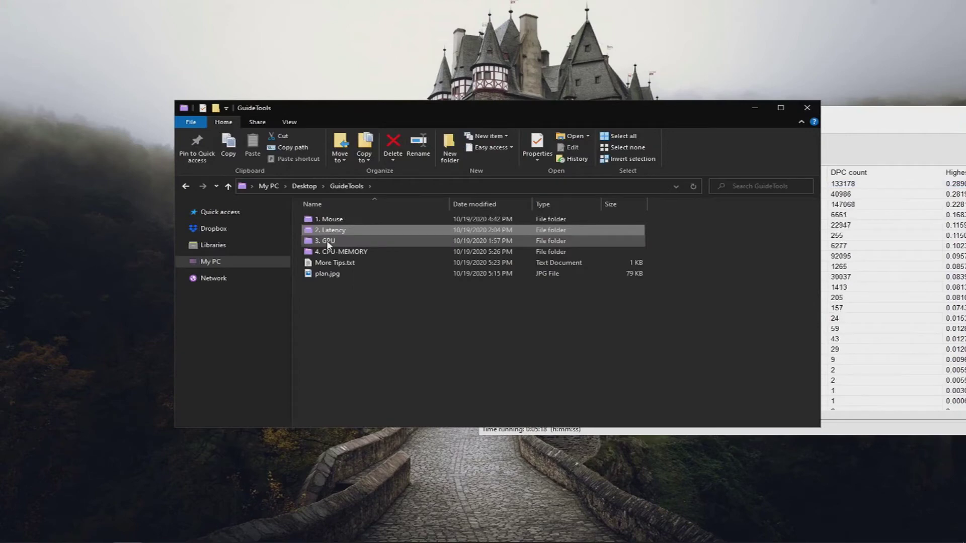
{"action": "double_click", "coordinate": [327, 241]}
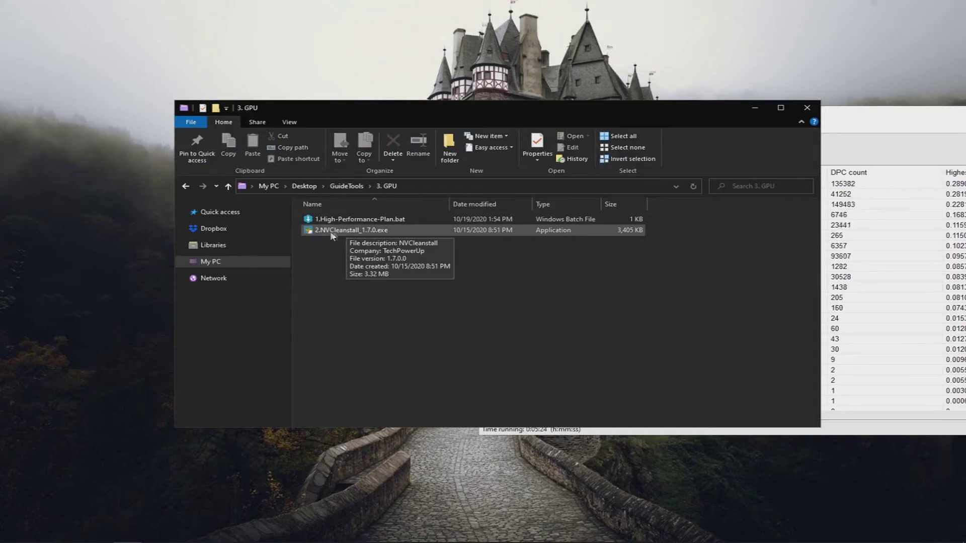
{"action": "left_click", "coordinate": [325, 231]}
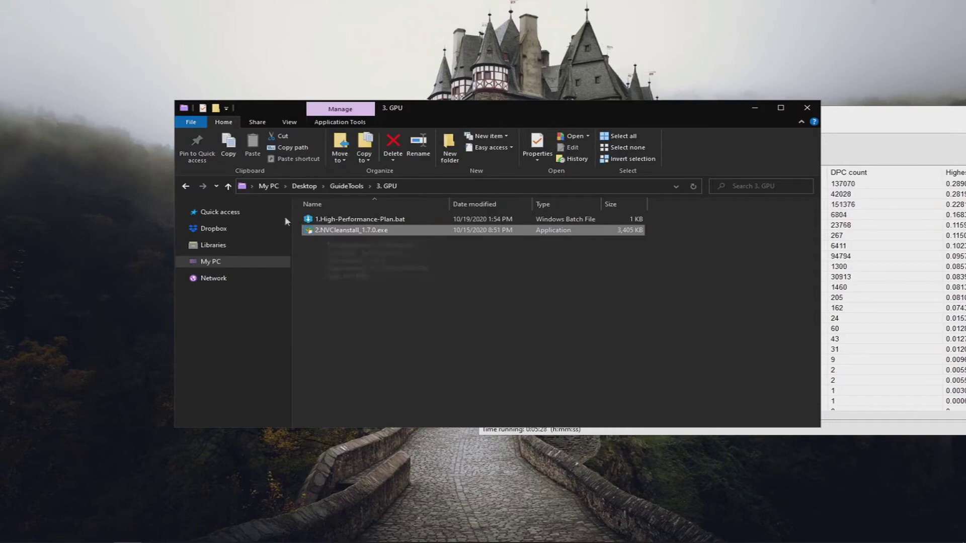
{"action": "key", "text": "alt+Left"}
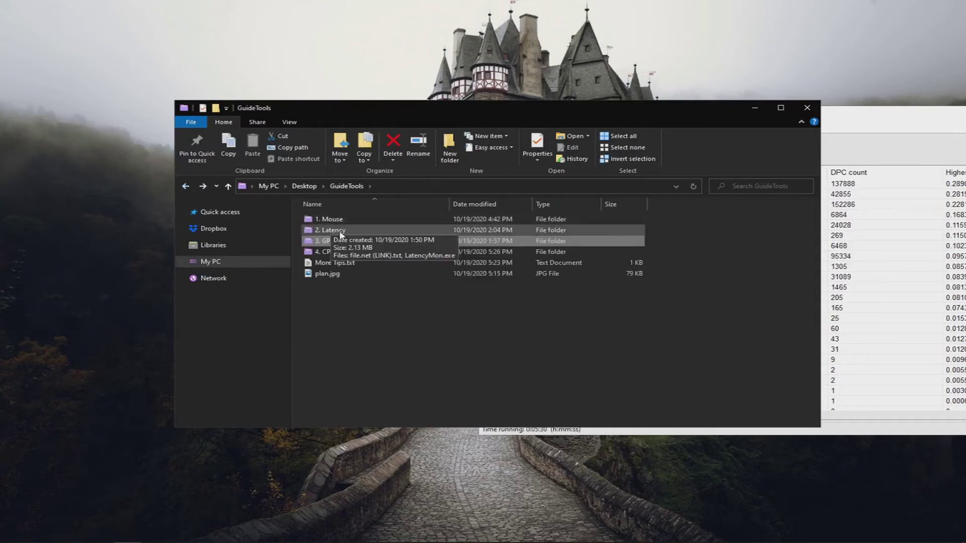
{"action": "double_click", "coordinate": [329, 231]}
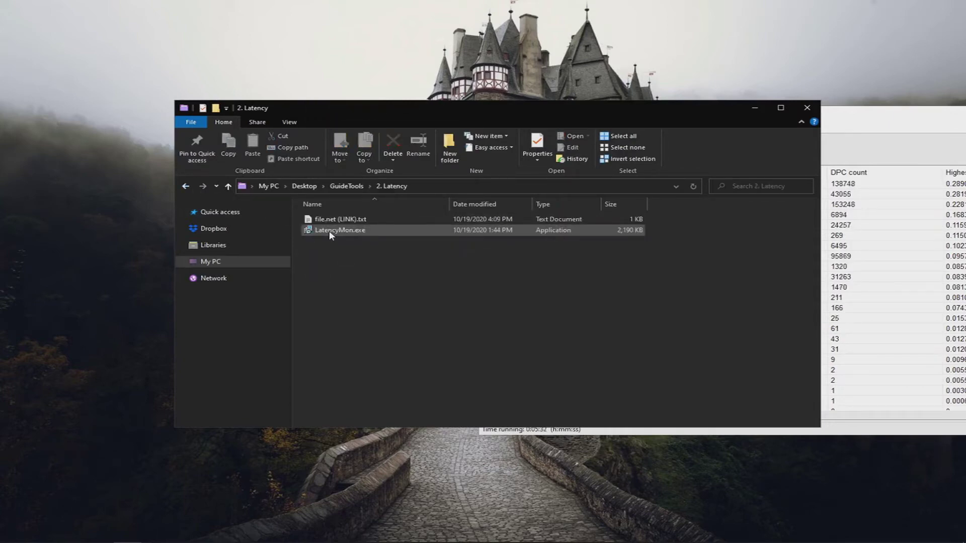
{"action": "left_click_drag", "start_coordinate": [835, 120], "coordinate": [704, 147]}
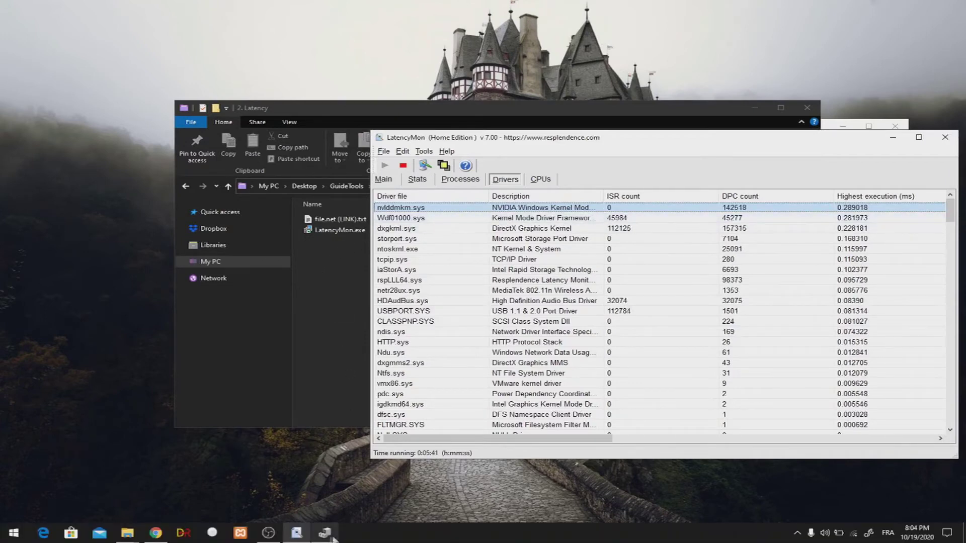
{"action": "left_click", "coordinate": [332, 538]}
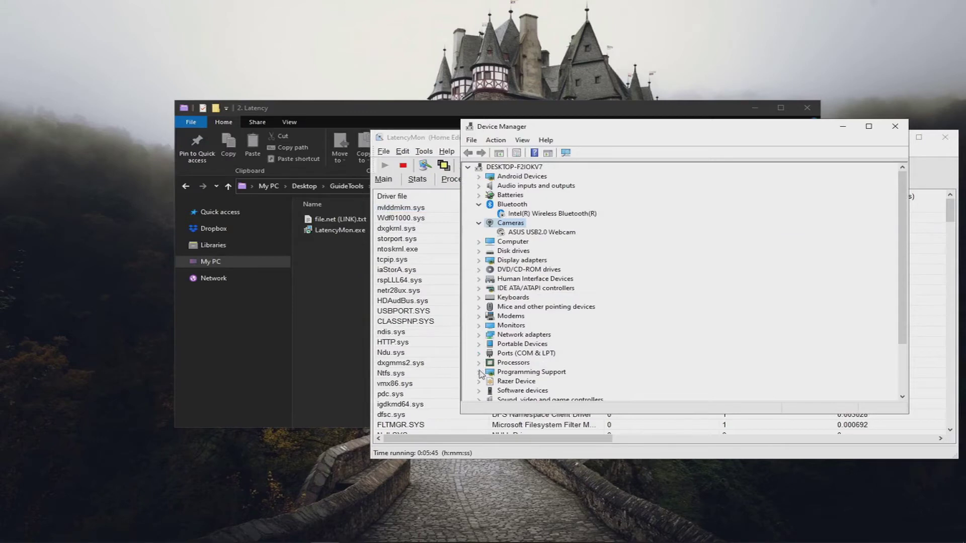
Step: Expand Audio inputs and outputs, toggle hidden devices, check Microphone and Haut-parleurs, then close Device Manager
{"action": "left_click", "coordinate": [478, 186]}
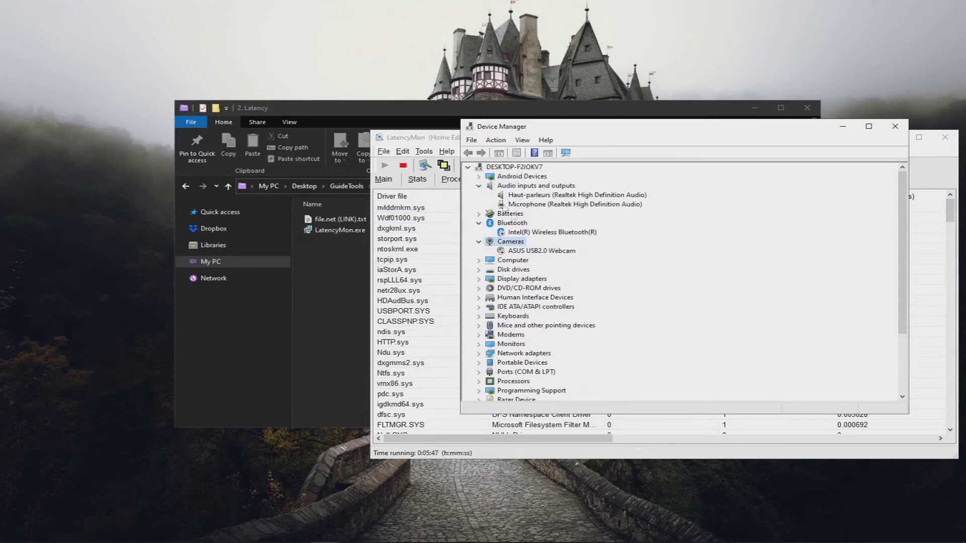
{"action": "left_click", "coordinate": [523, 139]}
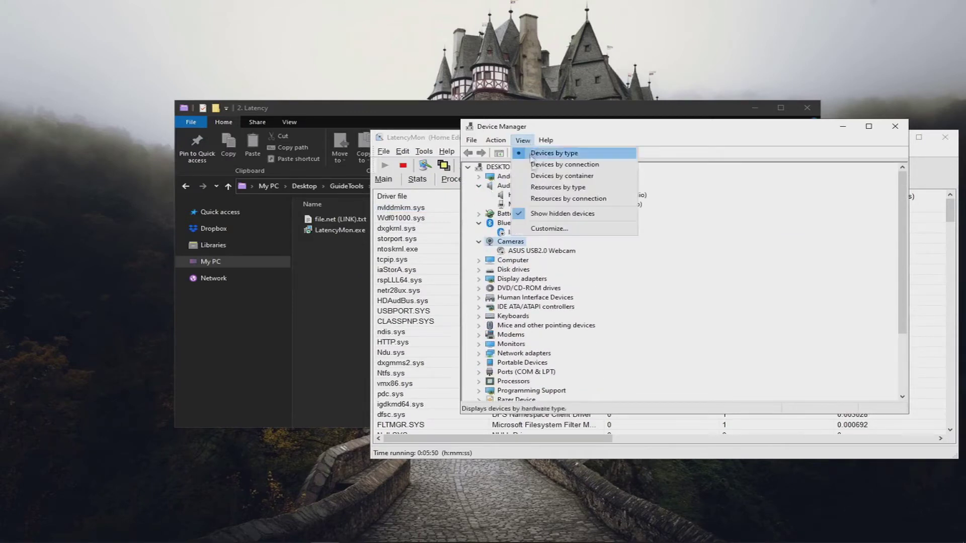
{"action": "left_click", "coordinate": [546, 215]}
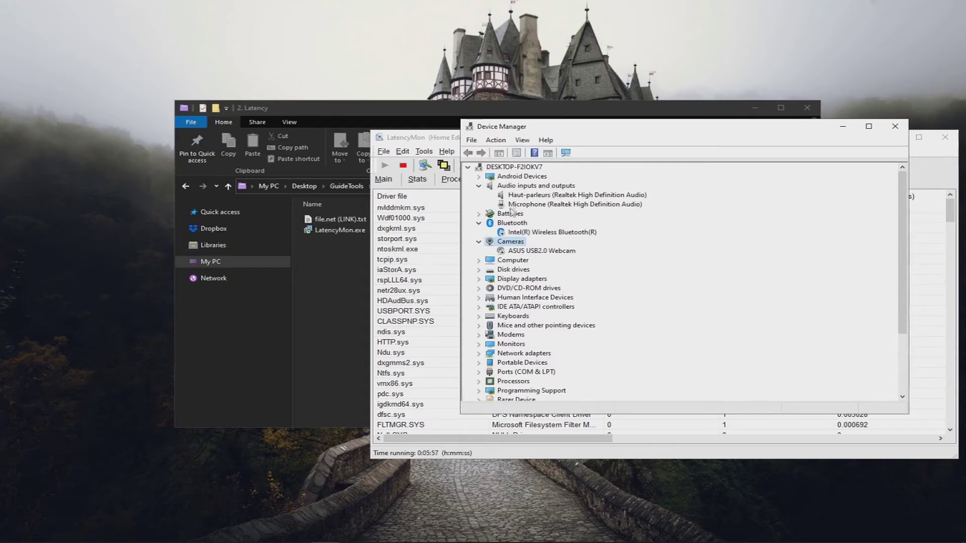
{"action": "left_click", "coordinate": [567, 203]}
{"action": "left_click", "coordinate": [528, 187]}
{"action": "left_click", "coordinate": [546, 197]}
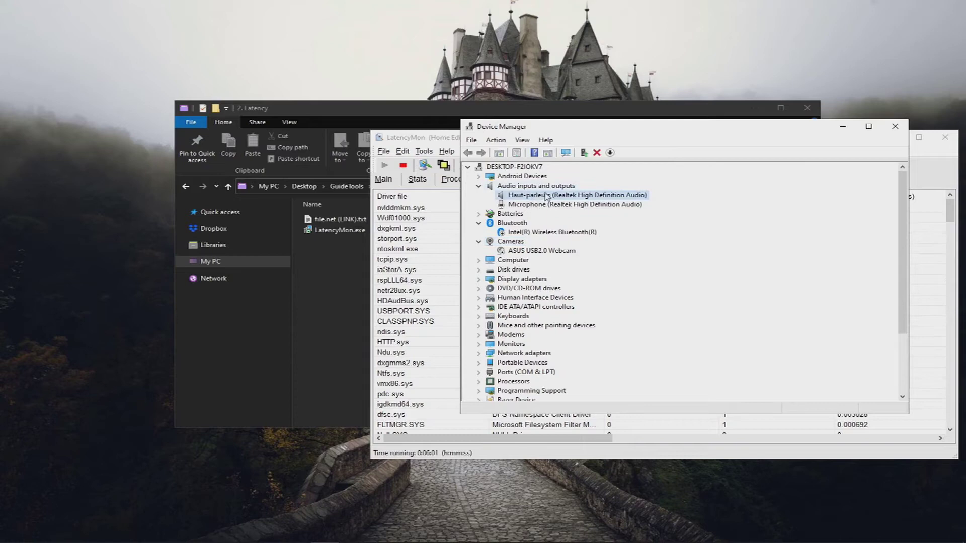
{"action": "left_click", "coordinate": [895, 126]}
Step: Compare the nvlddmkm.sys, dxgkrnl.sys and Wdf01000.sys rows, shifting LatencyMon left and back
{"action": "left_click", "coordinate": [528, 208]}
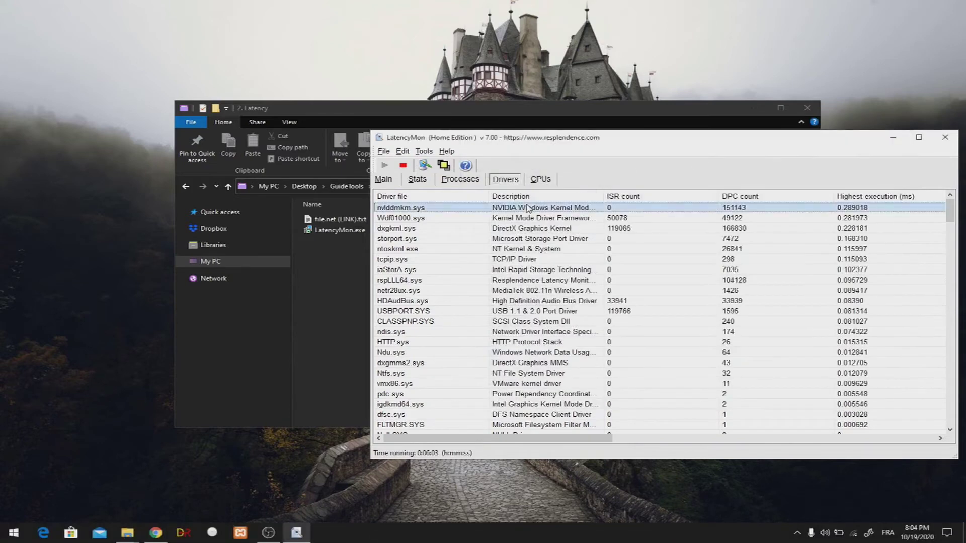
{"action": "left_click", "coordinate": [548, 227]}
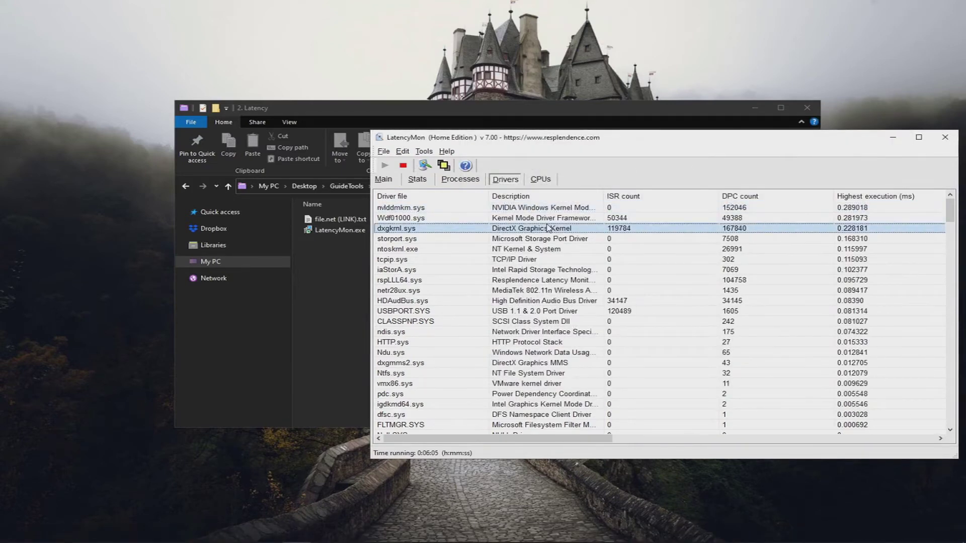
{"action": "left_click", "coordinate": [798, 219]}
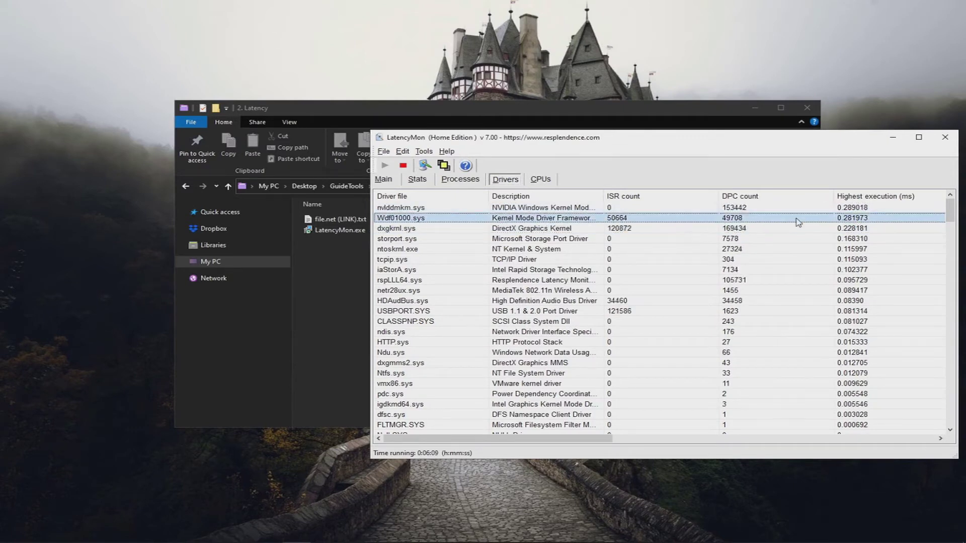
{"action": "left_click", "coordinate": [798, 207]}
{"action": "left_click_drag", "start_coordinate": [726, 145], "coordinate": [554, 145]}
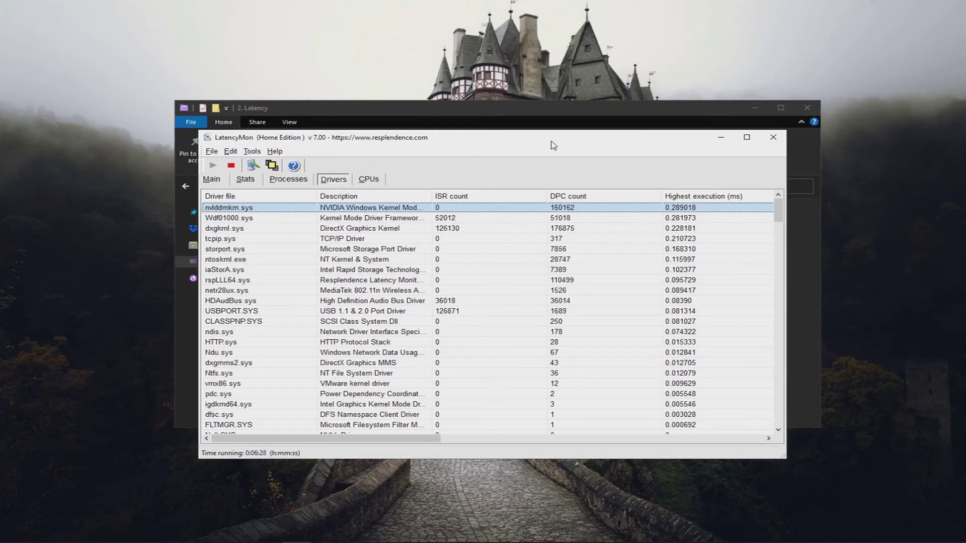
{"action": "left_click_drag", "start_coordinate": [553, 146], "coordinate": [572, 126]}
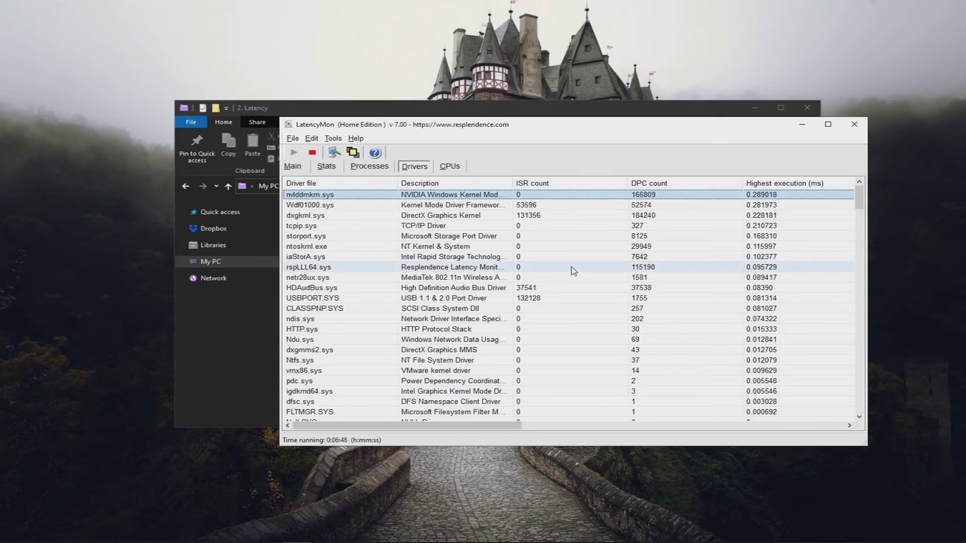
Step: Review the Wdf01000.sys, dxgkrnl.sys and tcpip.sys rows, then bring up Windows search
{"action": "mouse_move", "coordinate": [792, 540]}
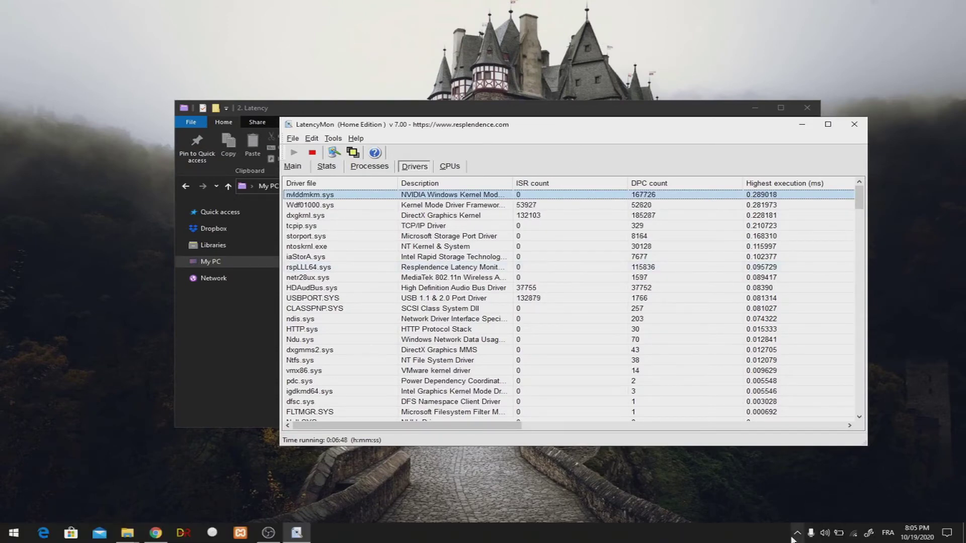
{"action": "left_click", "coordinate": [685, 208]}
{"action": "left_click", "coordinate": [683, 219]}
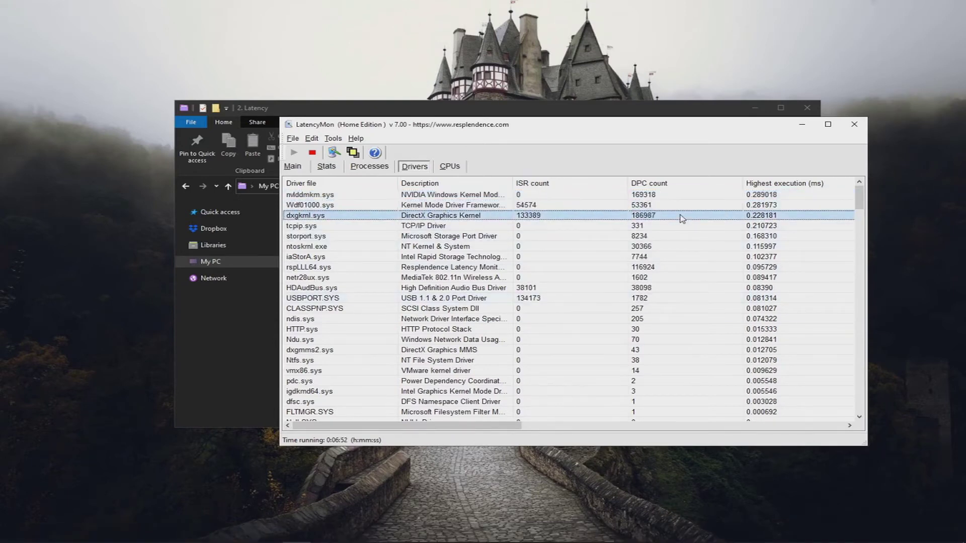
{"action": "left_click", "coordinate": [681, 224]}
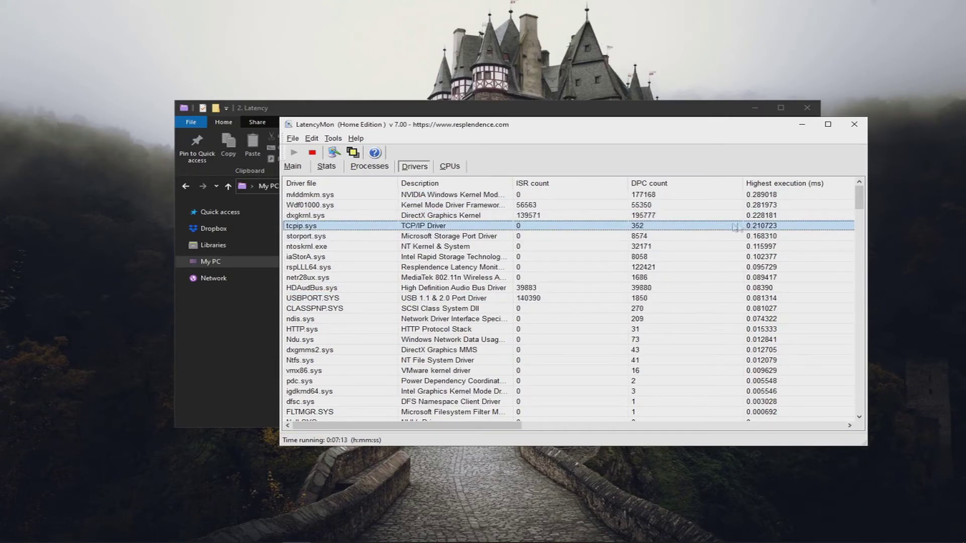
{"action": "left_click", "coordinate": [297, 533]}
{"action": "left_click", "coordinate": [2, 527]}
Step: Launch Device Manager from the 'device' search, move it right, and scroll to Network adapters
{"action": "type", "text": "device"}
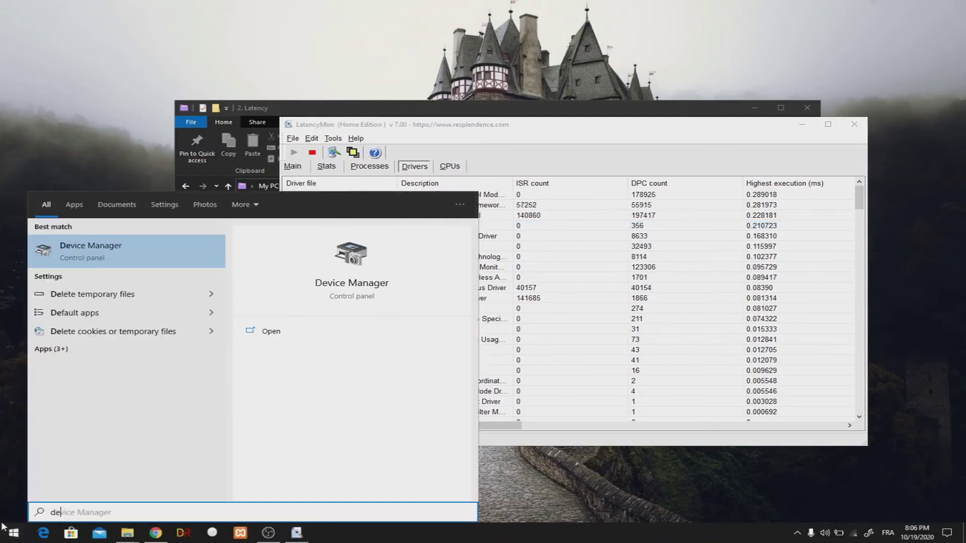
{"action": "key", "text": "Return"}
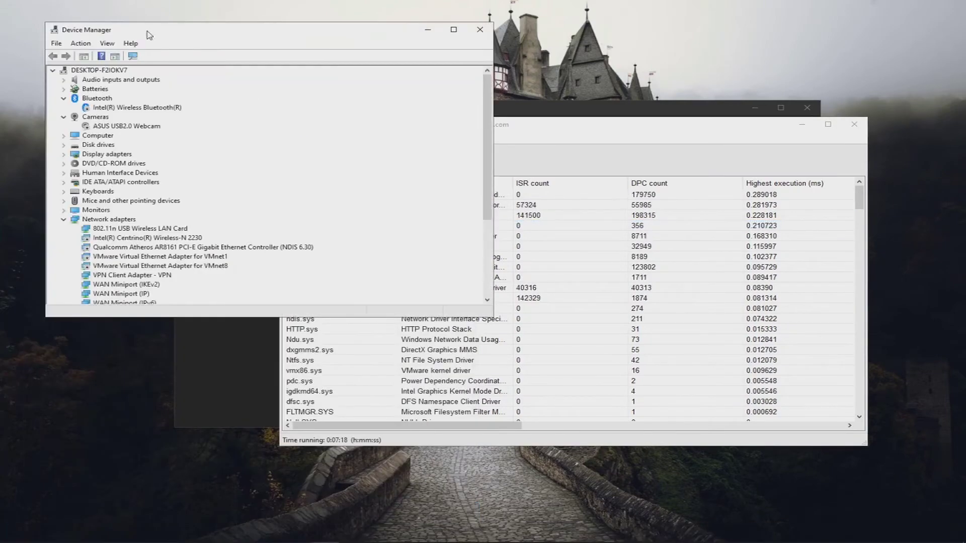
{"action": "left_click_drag", "start_coordinate": [153, 29], "coordinate": [495, 71]}
{"action": "scroll", "coordinate": [468, 272], "scroll_direction": "down", "scroll_amount": 2}
{"action": "scroll", "coordinate": [467, 273], "scroll_direction": "down", "scroll_amount": 2}
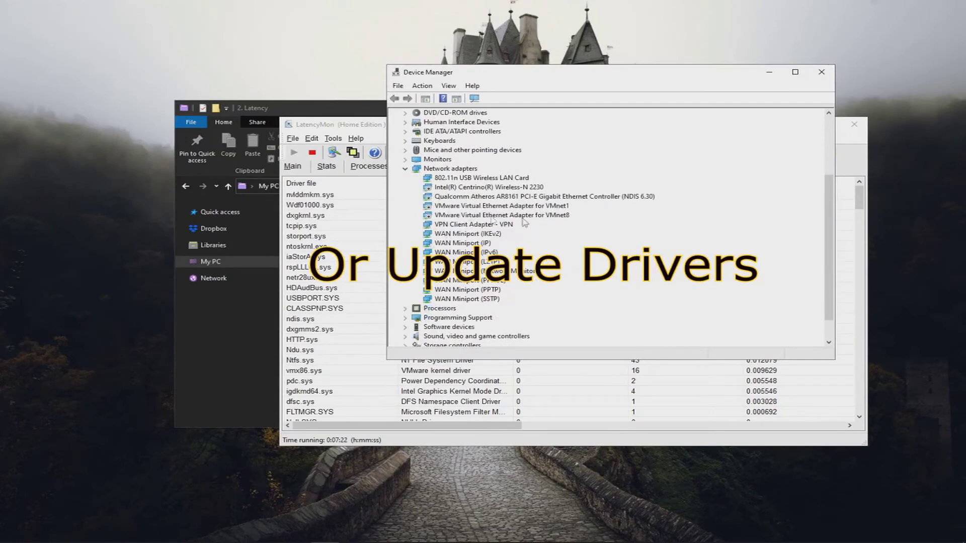
Step: Switch between Device Manager and LatencyMon's nvlddmkm.sys row, ending with Device Manager in front
{"action": "left_click", "coordinate": [769, 72]}
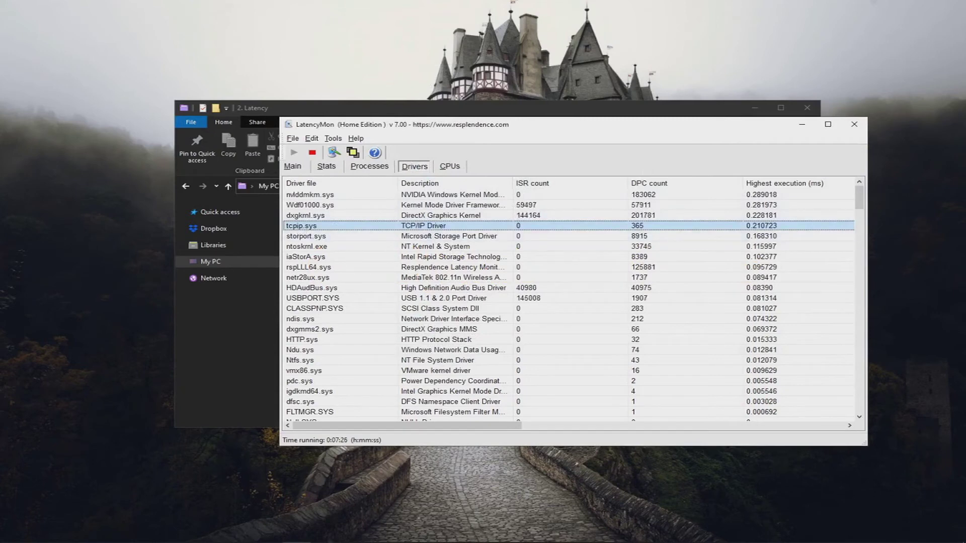
{"action": "left_click", "coordinate": [326, 537]}
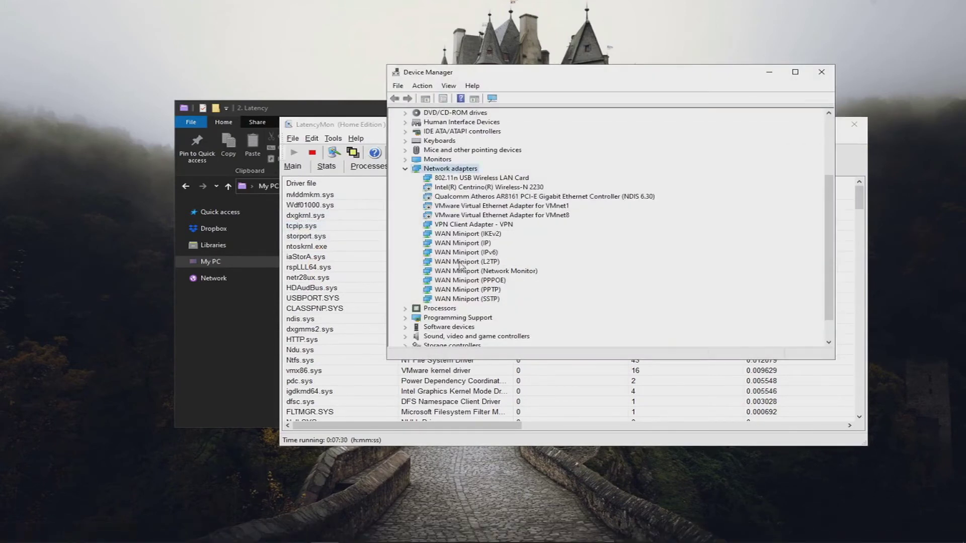
{"action": "left_click", "coordinate": [383, 214]}
{"action": "left_click", "coordinate": [385, 198]}
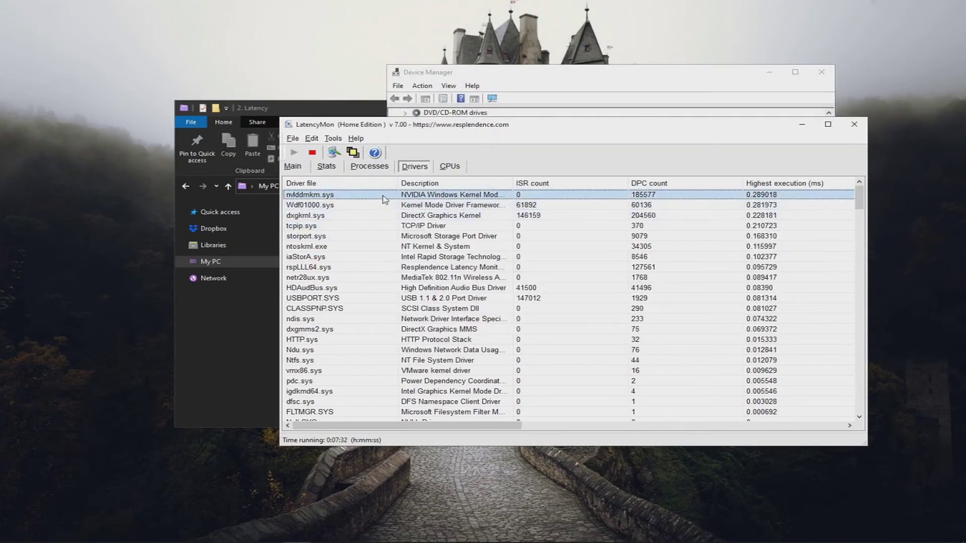
{"action": "left_click", "coordinate": [538, 95]}
{"action": "scroll", "coordinate": [426, 184], "scroll_direction": "up", "scroll_amount": 3}
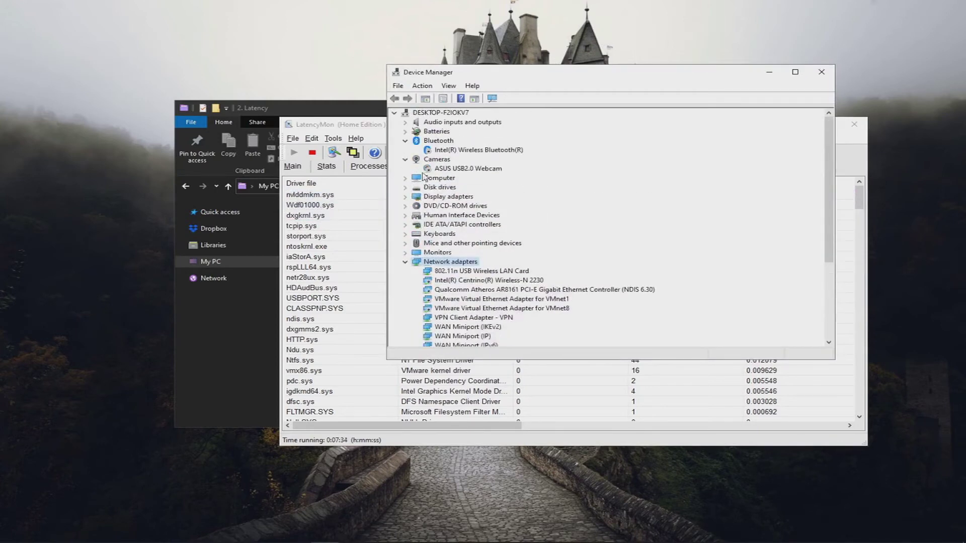
Step: Expand Audio inputs and outputs, then copy the Wdf01000.sys row from LatencyMon's Drivers table
{"action": "left_click", "coordinate": [405, 123]}
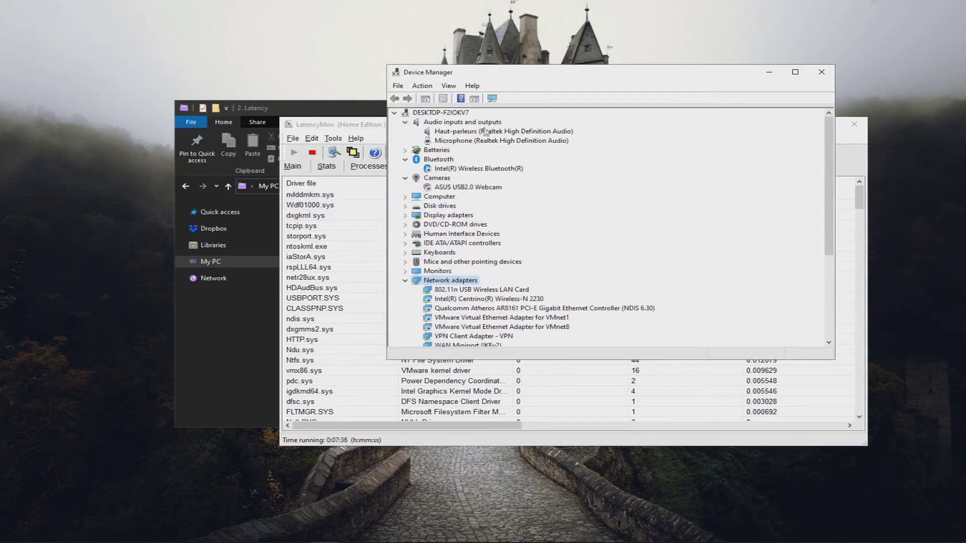
{"action": "left_click", "coordinate": [412, 227]}
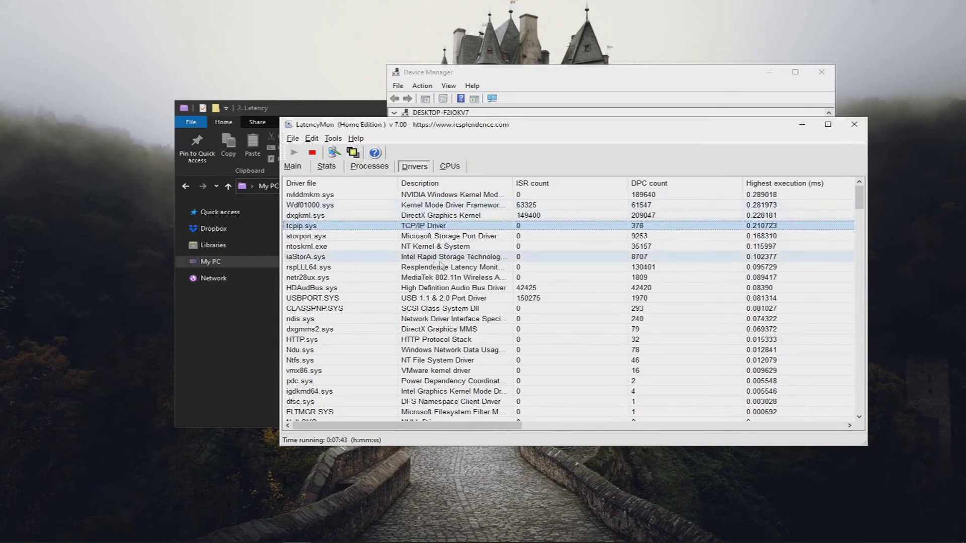
{"action": "left_click", "coordinate": [341, 247]}
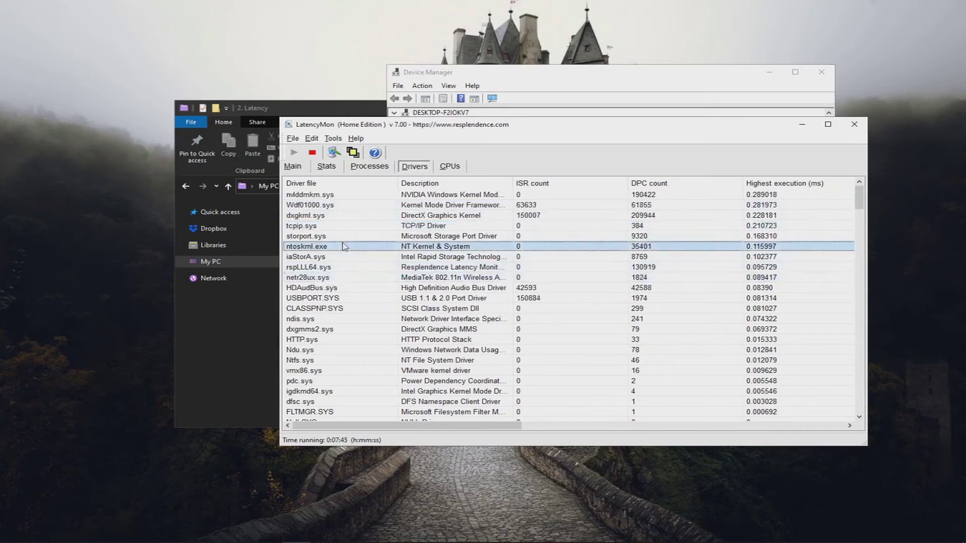
{"action": "left_click", "coordinate": [341, 215]}
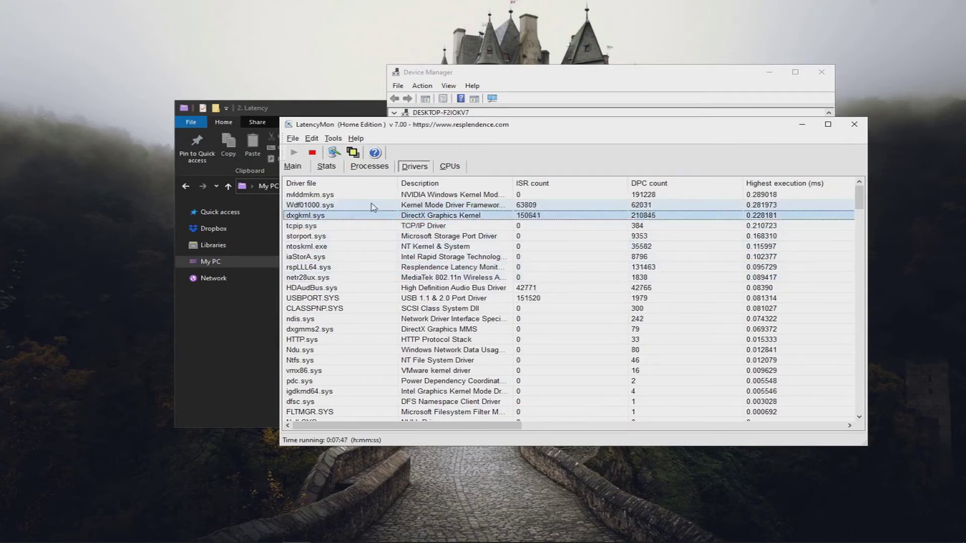
{"action": "left_click", "coordinate": [327, 198]}
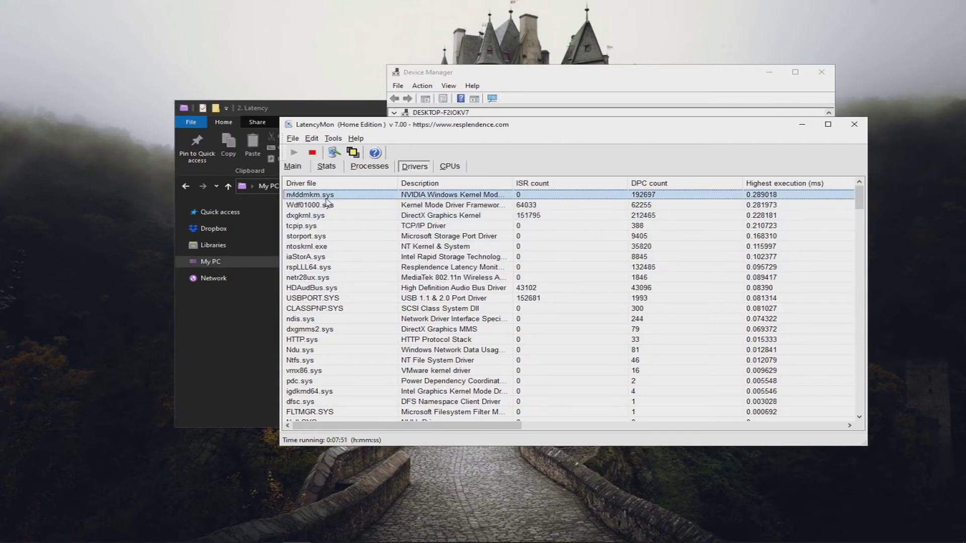
{"action": "left_click", "coordinate": [328, 203]}
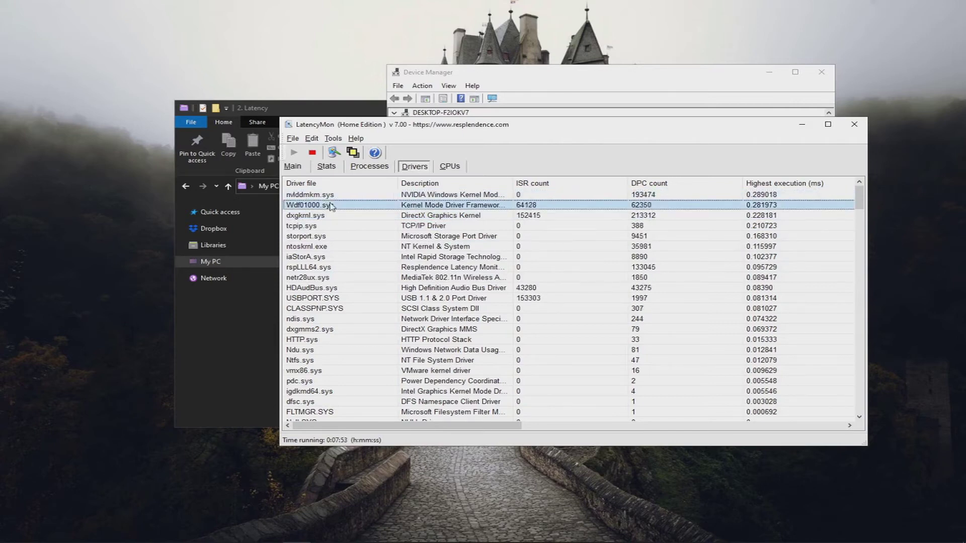
{"action": "right_click", "coordinate": [312, 206]}
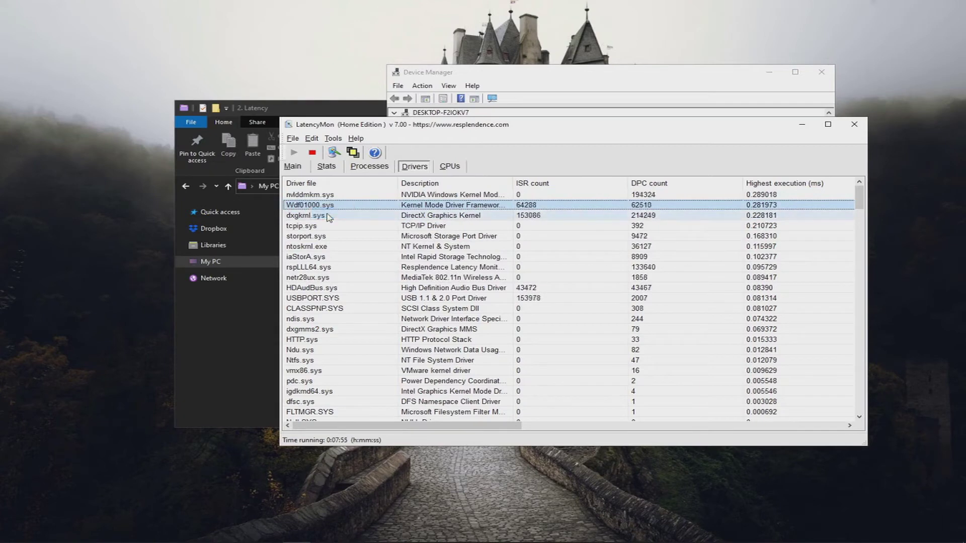
{"action": "left_click", "coordinate": [332, 214]}
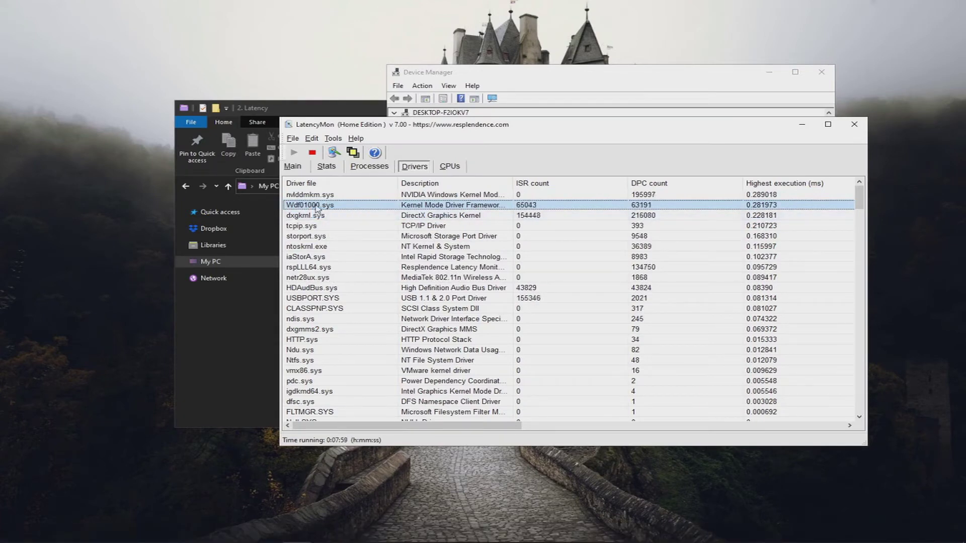
Step: Search file.net by file name for Wdf01000.sys and open its Windows process page
{"action": "left_click", "coordinate": [157, 533]}
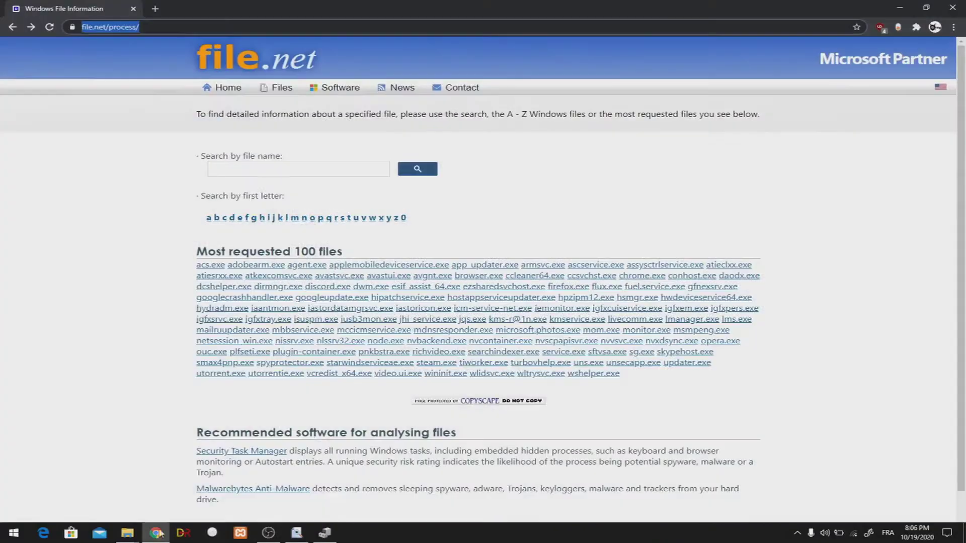
{"action": "key", "text": "ctrl+v"}
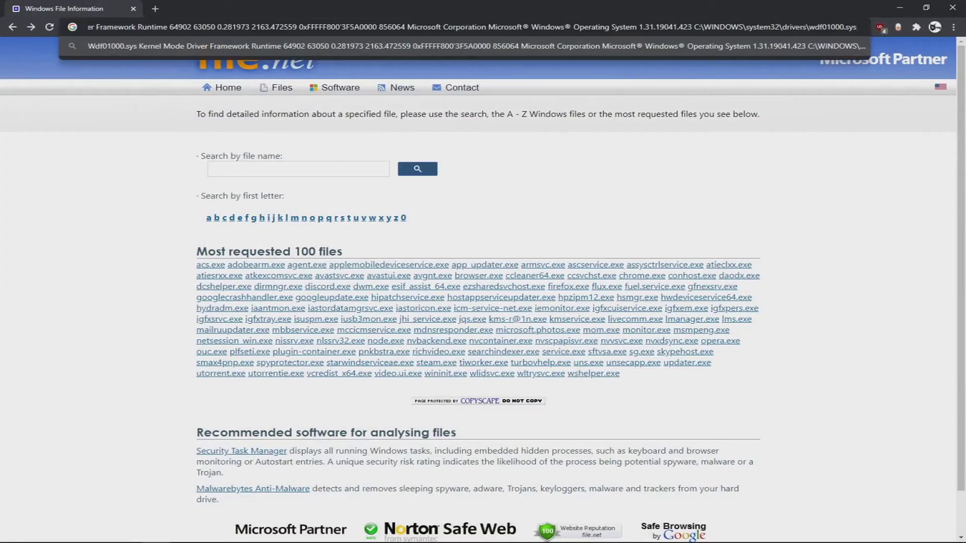
{"action": "left_click_drag", "start_coordinate": [238, 27], "coordinate": [89, 29]}
{"action": "key", "text": "ctrl+c"}
{"action": "left_click", "coordinate": [113, 27]}
{"action": "left_click", "coordinate": [242, 168]}
{"action": "key", "text": "ctrl+v"}
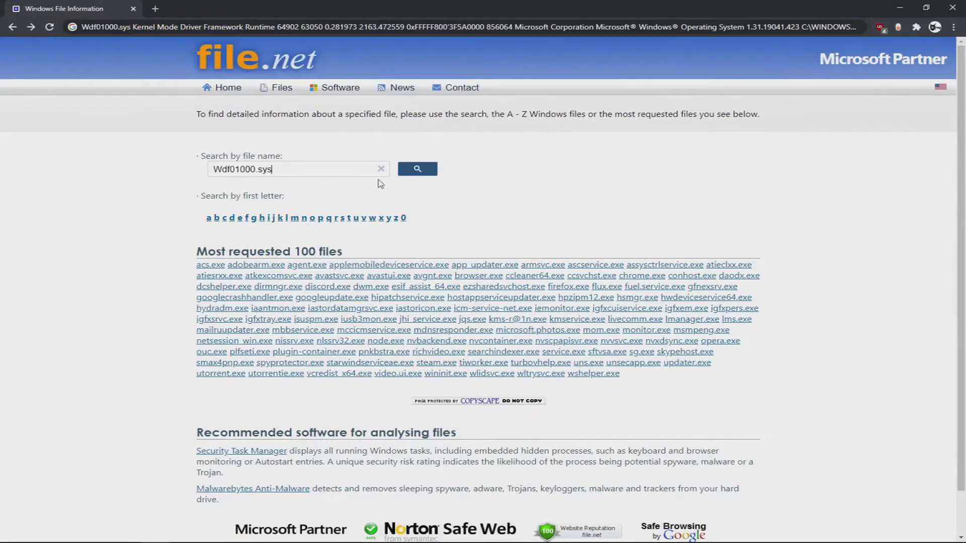
{"action": "left_click", "coordinate": [420, 171]}
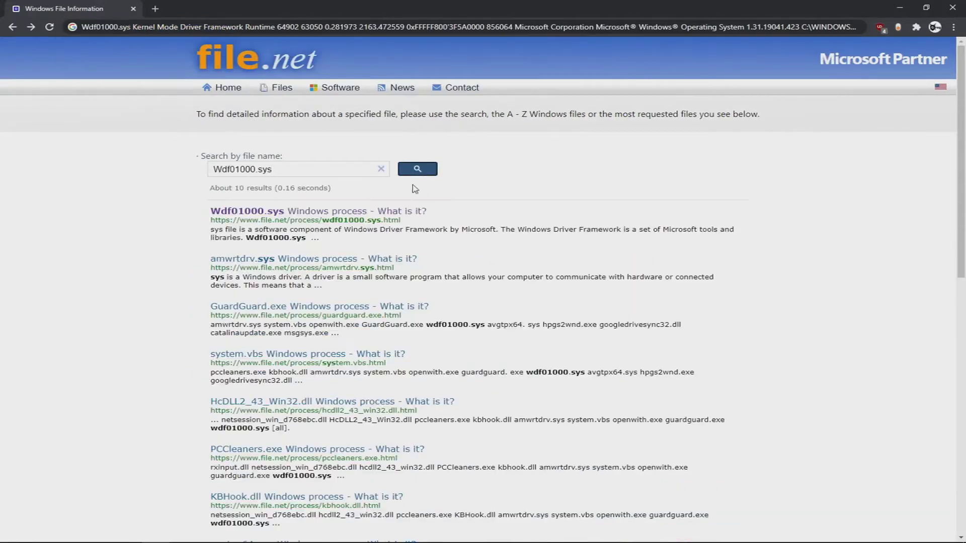
{"action": "left_click", "coordinate": [249, 211]}
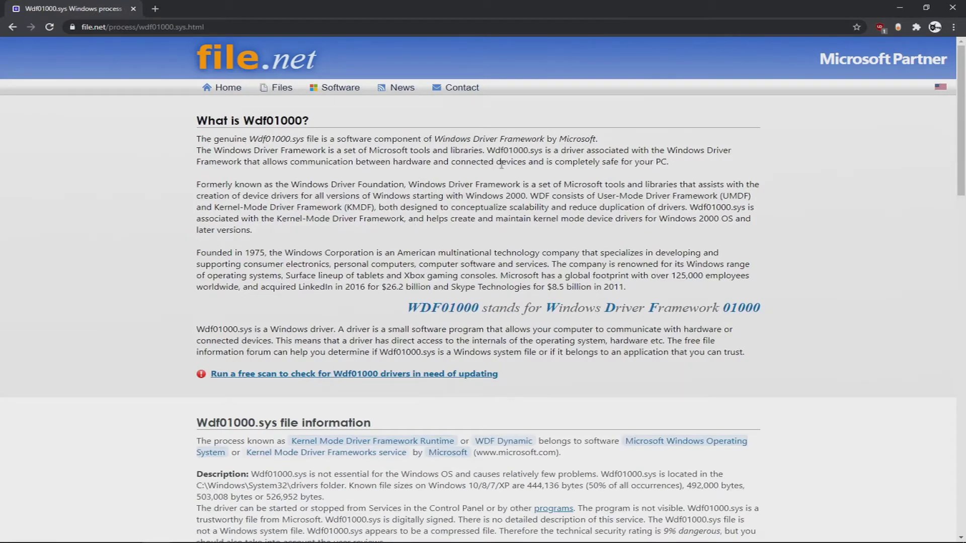
Step: Read the Wdf01000.sys page and comments, highlight the 'not essential' line, then minimise Chrome
{"action": "left_click_drag", "start_coordinate": [265, 119], "coordinate": [303, 116]}
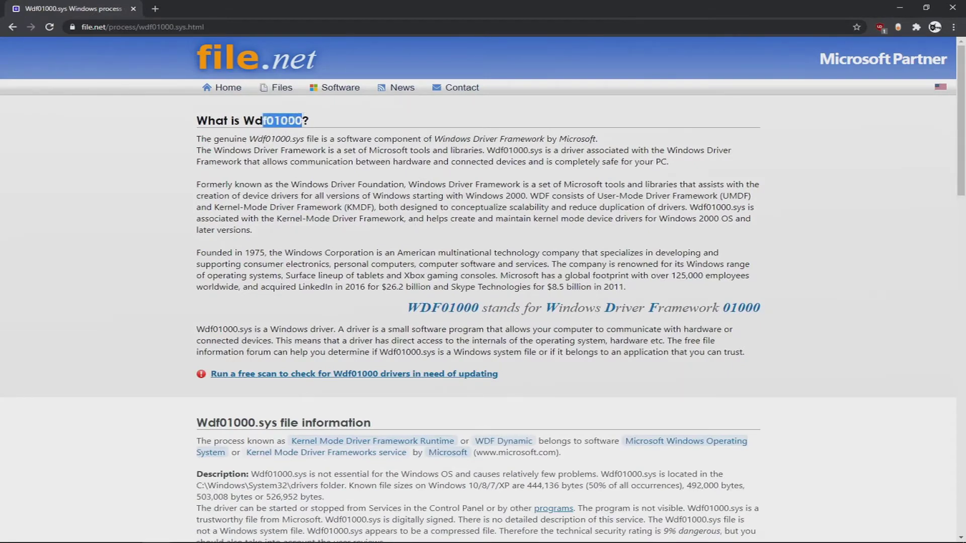
{"action": "scroll", "coordinate": [276, 132], "scroll_direction": "down", "scroll_amount": 15}
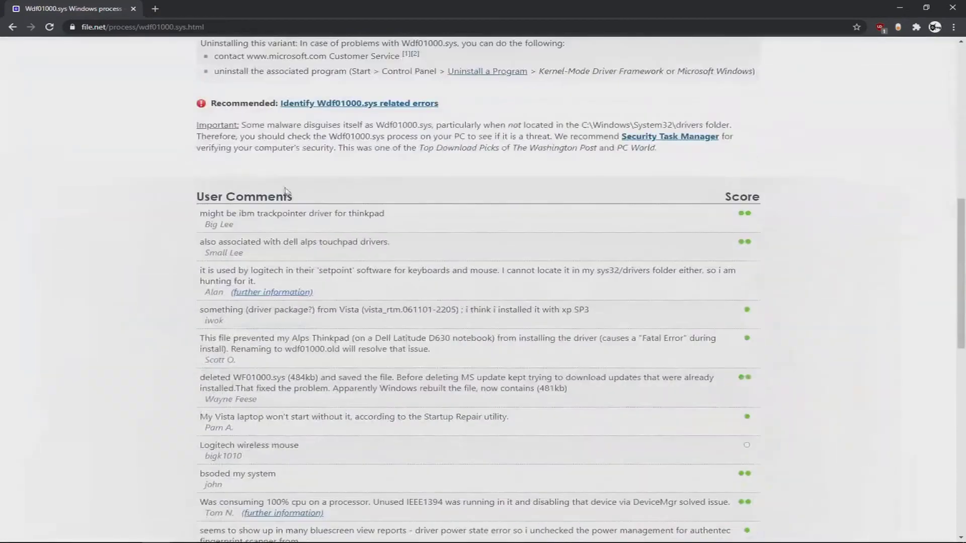
{"action": "left_click_drag", "start_coordinate": [202, 197], "coordinate": [336, 203]}
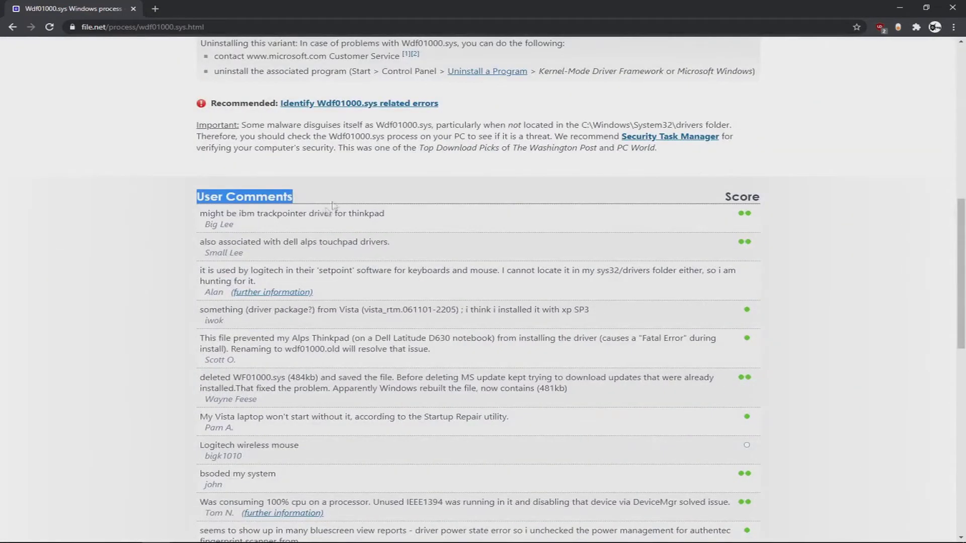
{"action": "scroll", "coordinate": [336, 231], "scroll_direction": "down", "scroll_amount": 3}
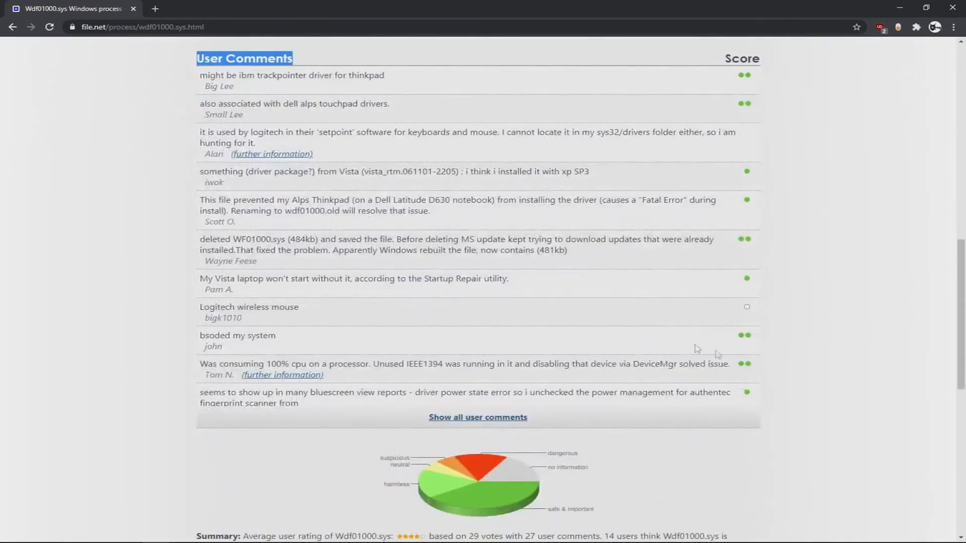
{"action": "left_click", "coordinate": [748, 366]}
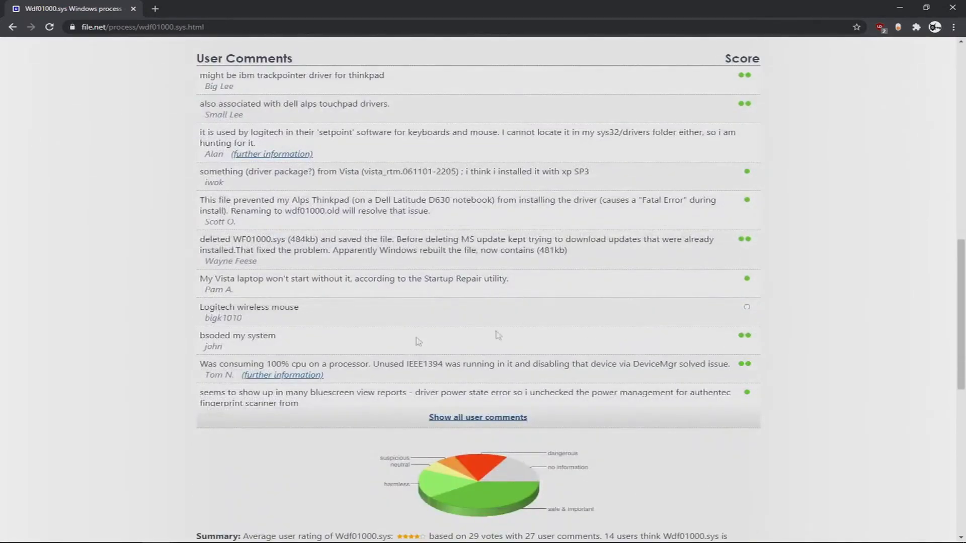
{"action": "left_click_drag", "start_coordinate": [234, 363], "coordinate": [710, 366]}
{"action": "left_click", "coordinate": [571, 366]}
{"action": "scroll", "coordinate": [363, 315], "scroll_direction": "up", "scroll_amount": 6}
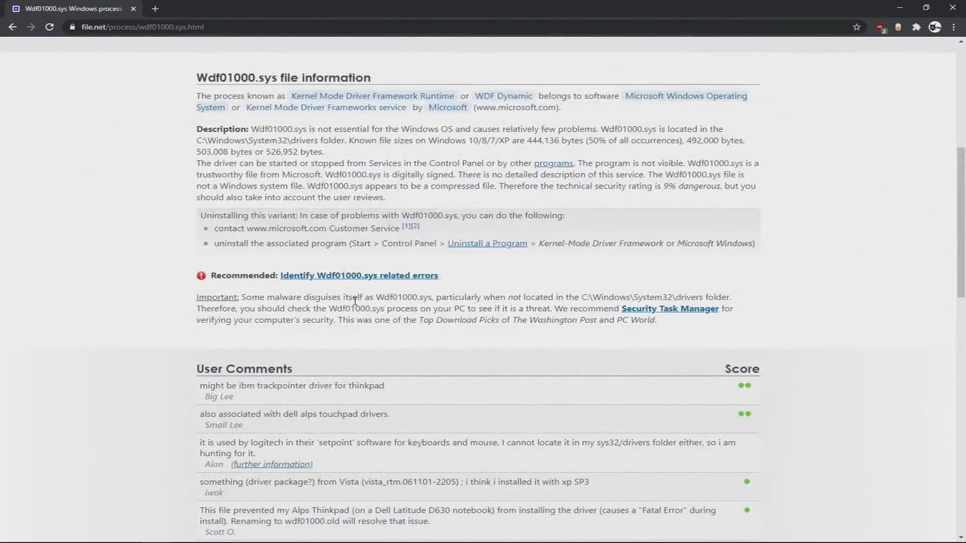
{"action": "scroll", "coordinate": [357, 296], "scroll_direction": "up", "scroll_amount": 5}
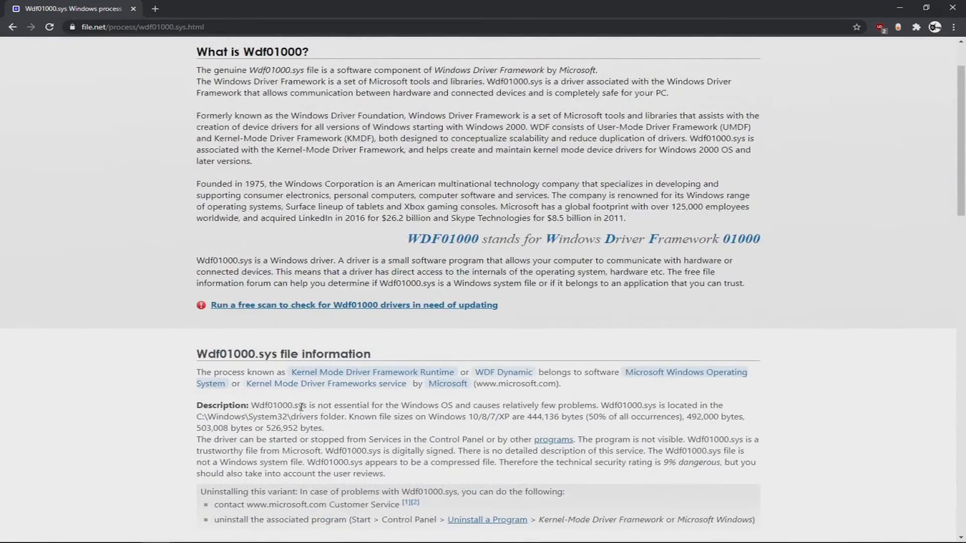
{"action": "left_click_drag", "start_coordinate": [252, 406], "coordinate": [457, 407]}
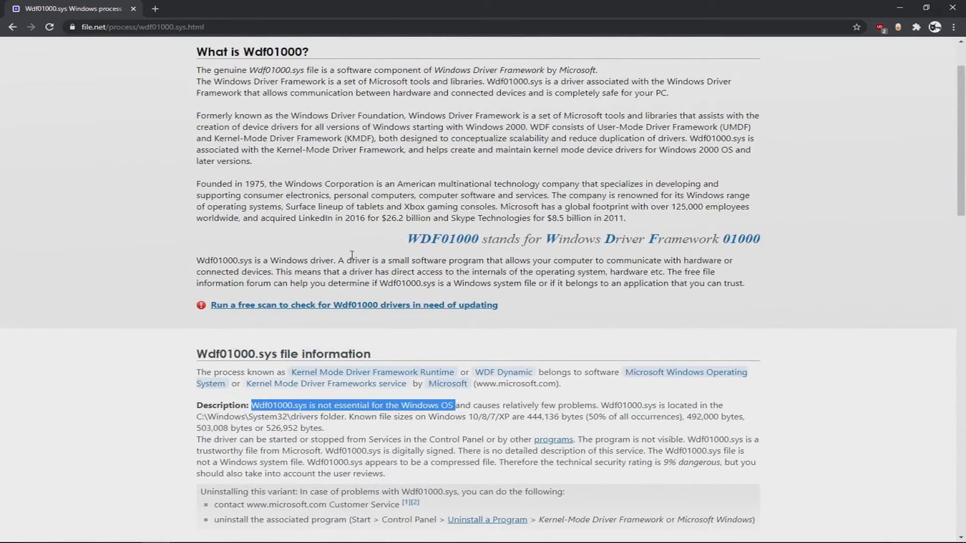
{"action": "scroll", "coordinate": [382, 147], "scroll_direction": "up", "scroll_amount": 2}
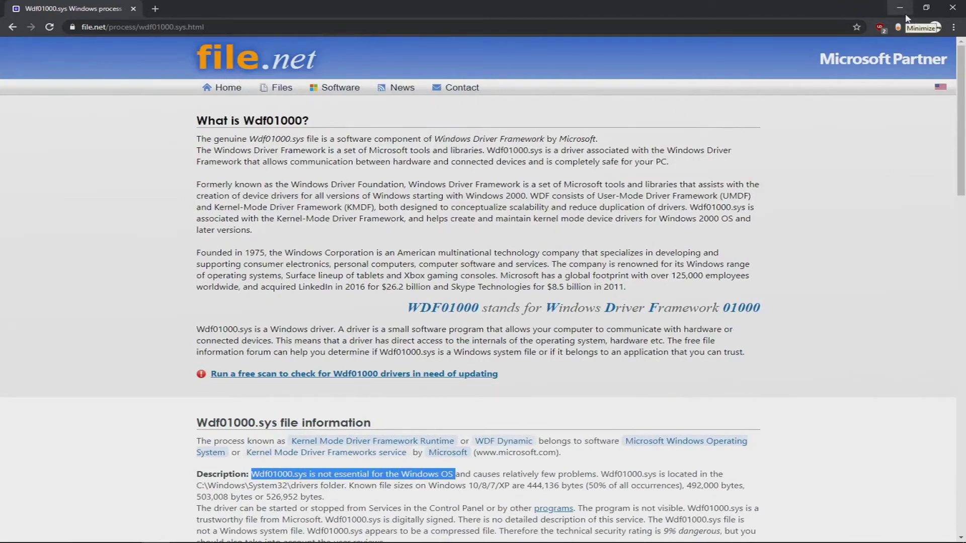
{"action": "left_click", "coordinate": [905, 15]}
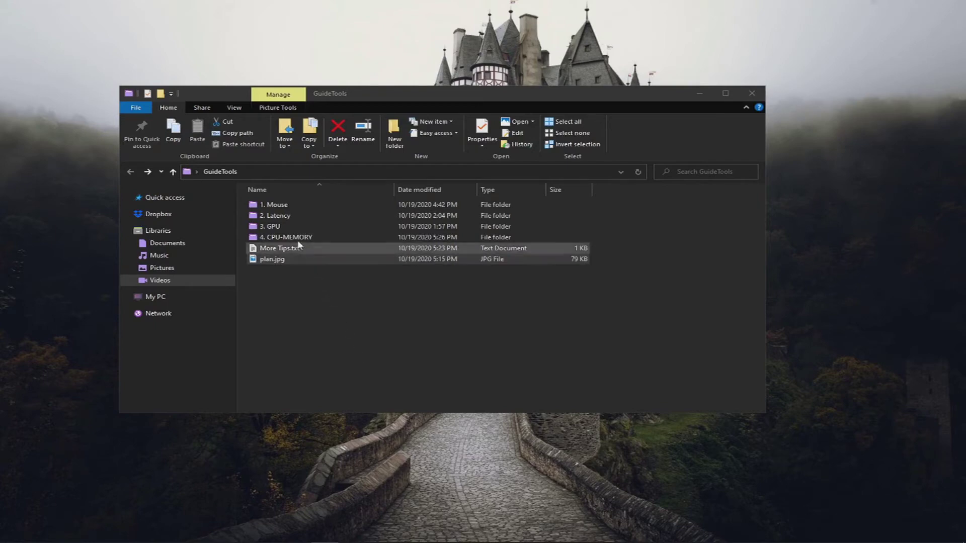
Step: Open the 3. GPU folder inside GuideTools
{"action": "double_click", "coordinate": [287, 229]}
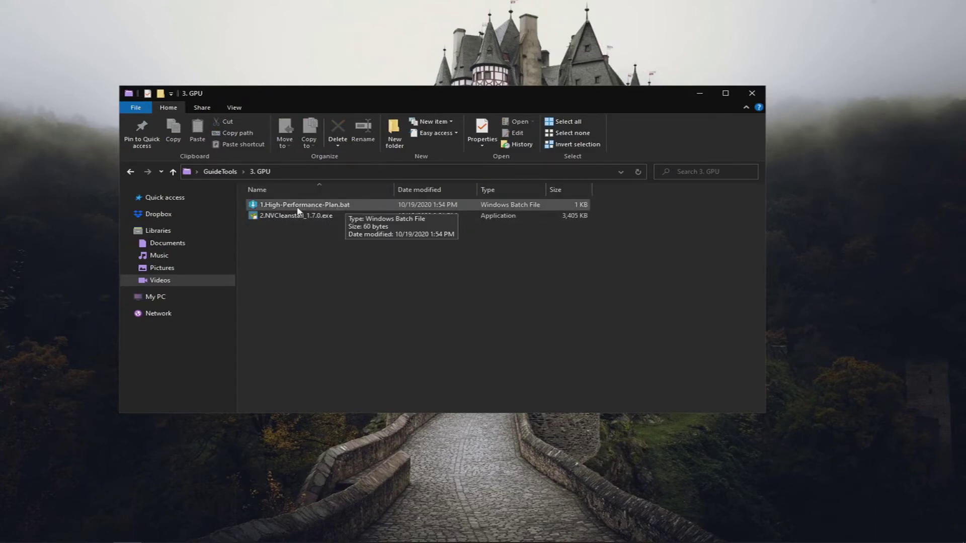
Step: Open Power Options from the battery icon and switch the active plan to Balanced
{"action": "right_click", "coordinate": [854, 537]}
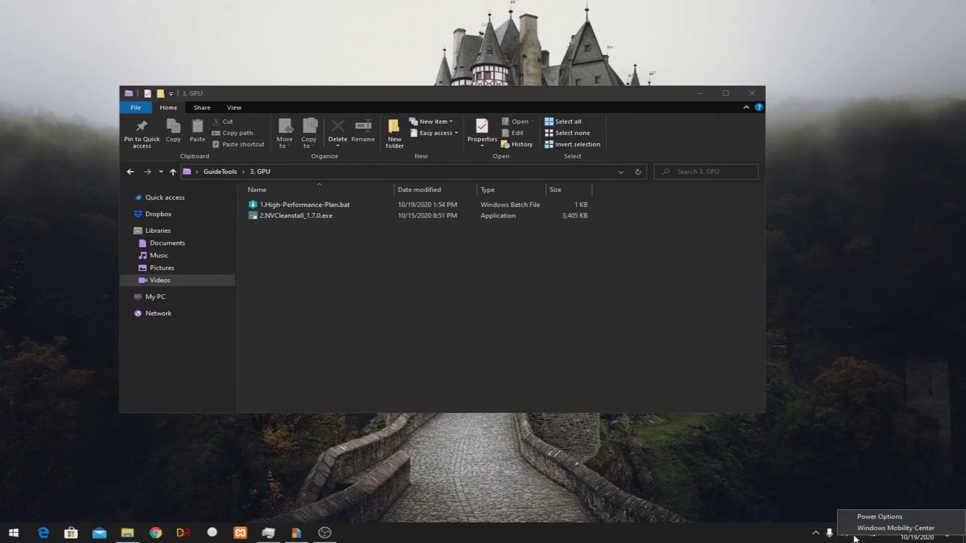
{"action": "left_click", "coordinate": [855, 517]}
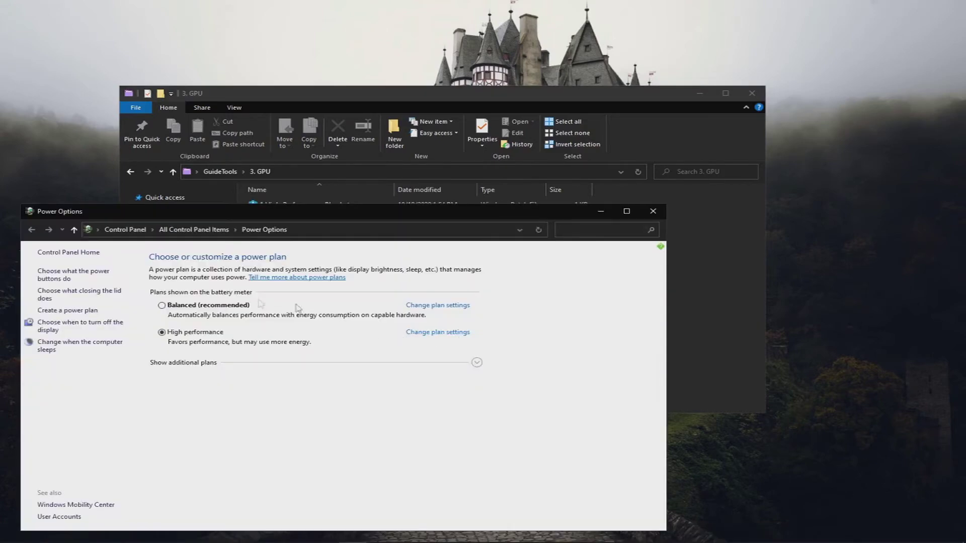
{"action": "left_click", "coordinate": [197, 305]}
{"action": "left_click_drag", "start_coordinate": [222, 216], "coordinate": [680, 214]}
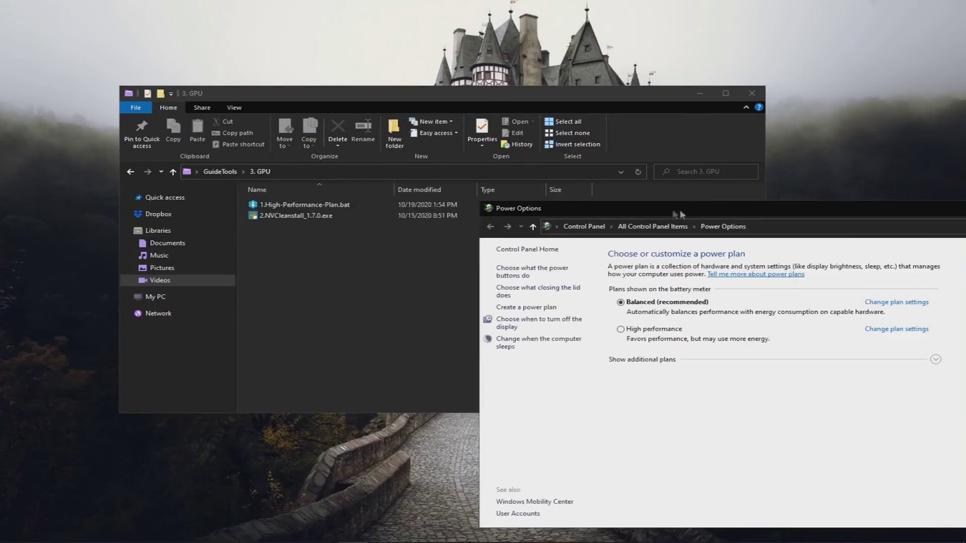
Step: Run 1.High-Performance-Plan.bat, confirm High performance is active, close Power Options, and start NVCleanstall
{"action": "double_click", "coordinate": [281, 205]}
{"action": "left_click", "coordinate": [772, 436]}
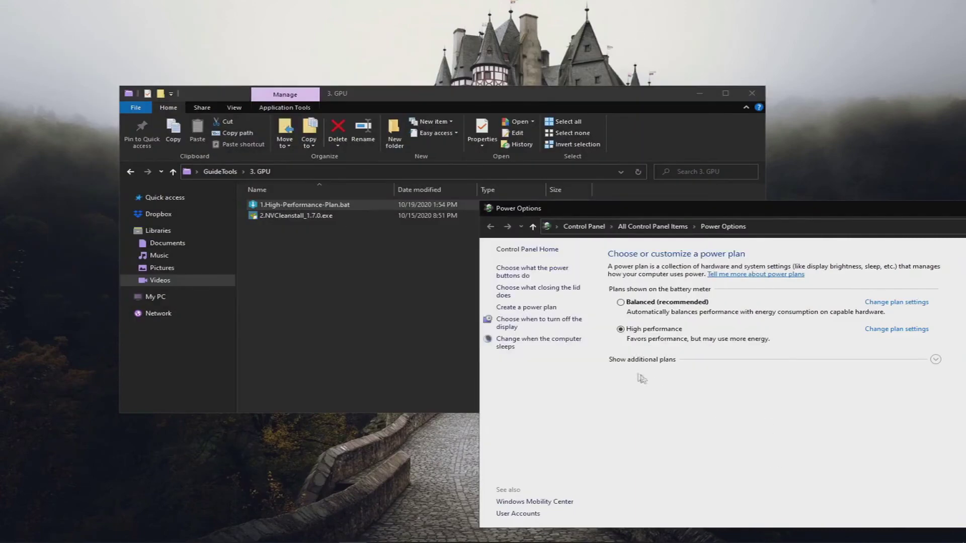
{"action": "left_click_drag", "start_coordinate": [735, 208], "coordinate": [373, 225]}
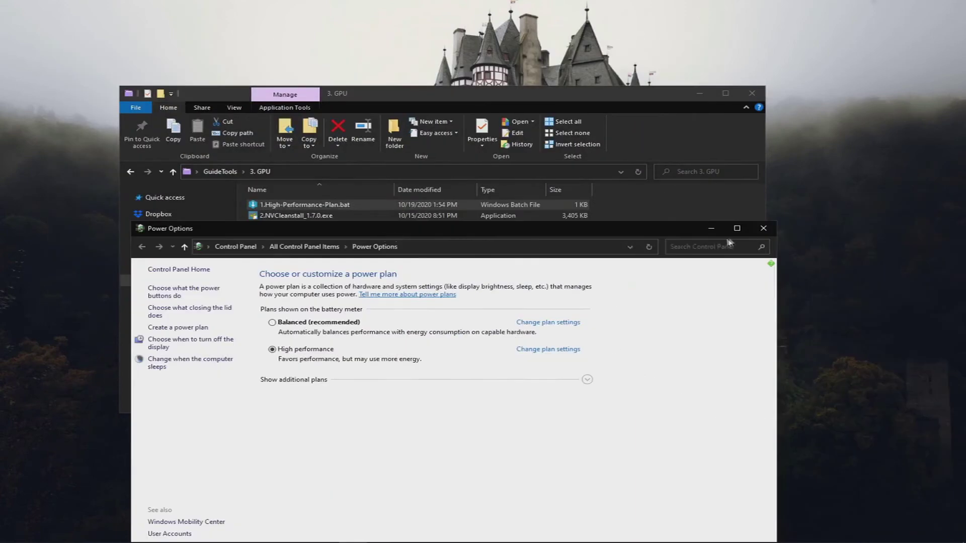
{"action": "left_click", "coordinate": [762, 232]}
{"action": "left_click", "coordinate": [296, 253]}
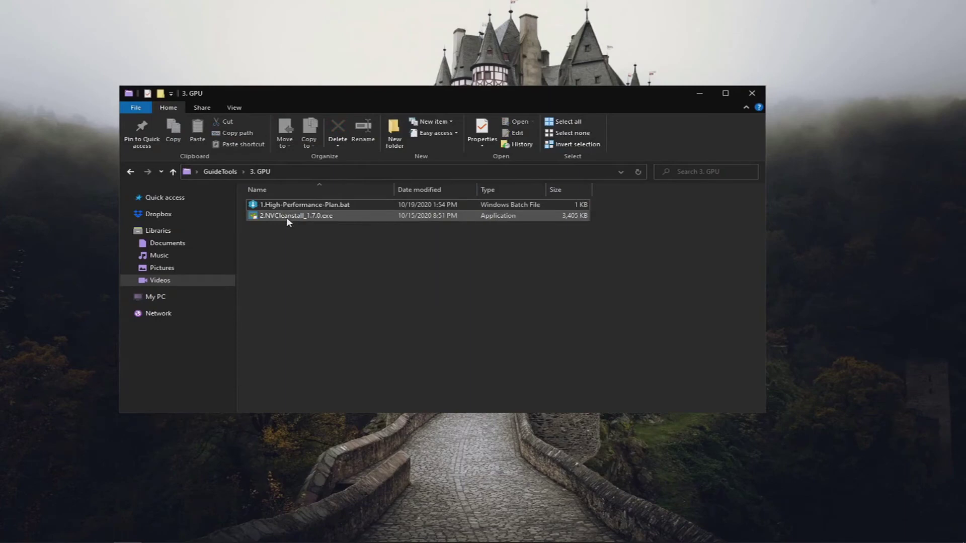
{"action": "double_click", "coordinate": [288, 221]}
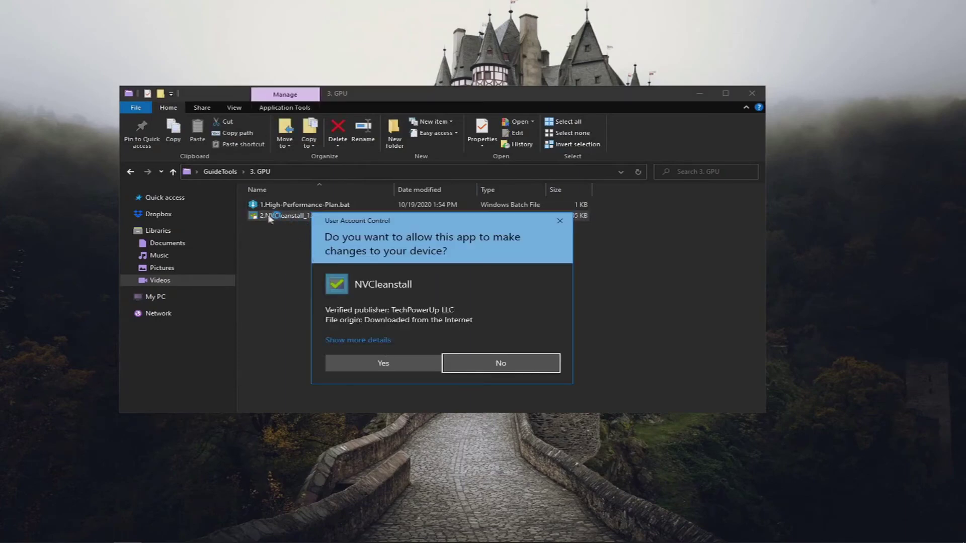
Step: Allow NVCleanstall, keep 'Install best driver for my hardware', and leave only Display Driver checked
{"action": "left_click", "coordinate": [388, 364]}
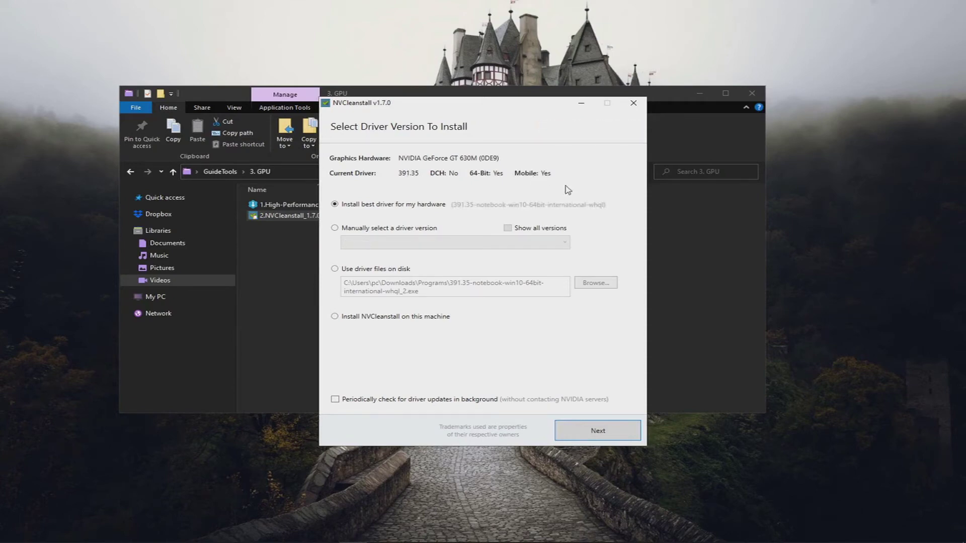
{"action": "key", "text": "Return"}
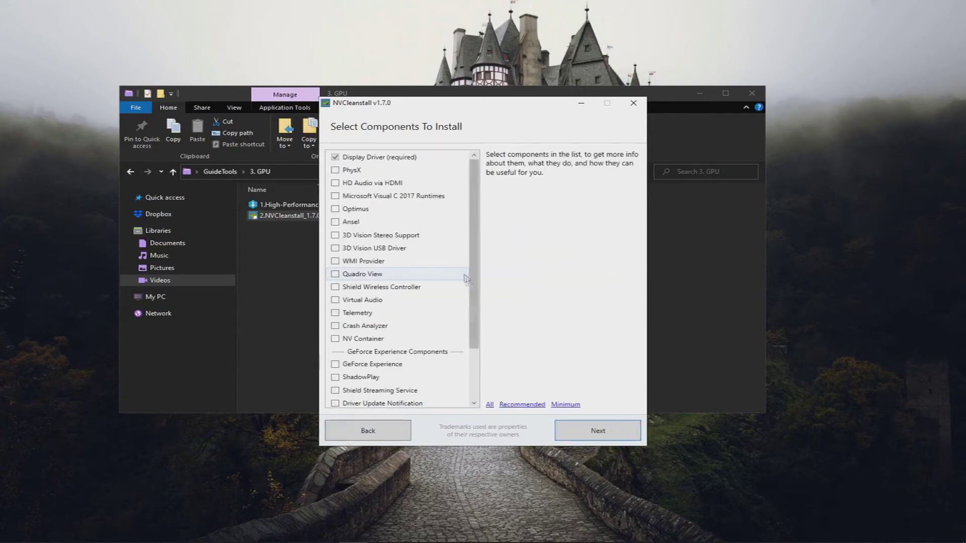
{"action": "scroll", "coordinate": [402, 327], "scroll_direction": "down", "scroll_amount": 2}
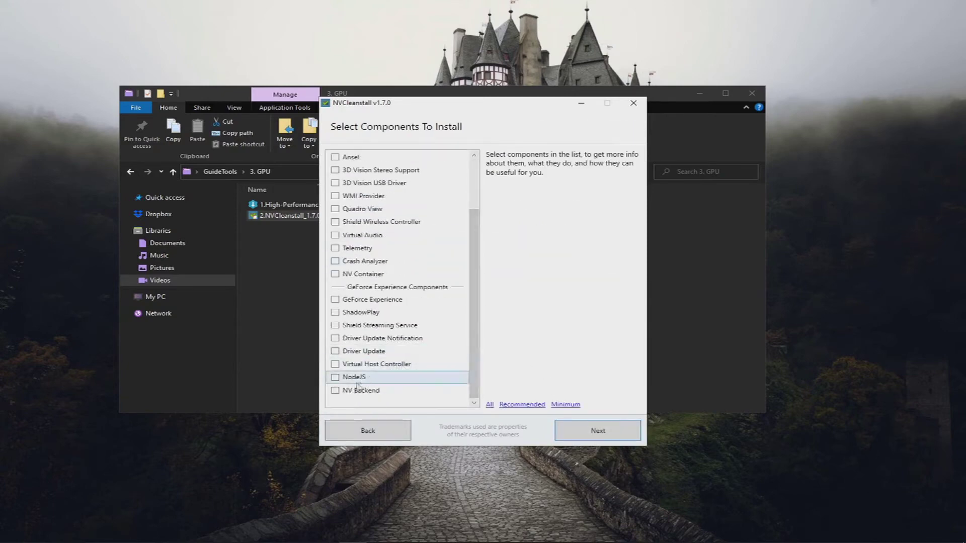
{"action": "scroll", "coordinate": [347, 352], "scroll_direction": "up", "scroll_amount": 2}
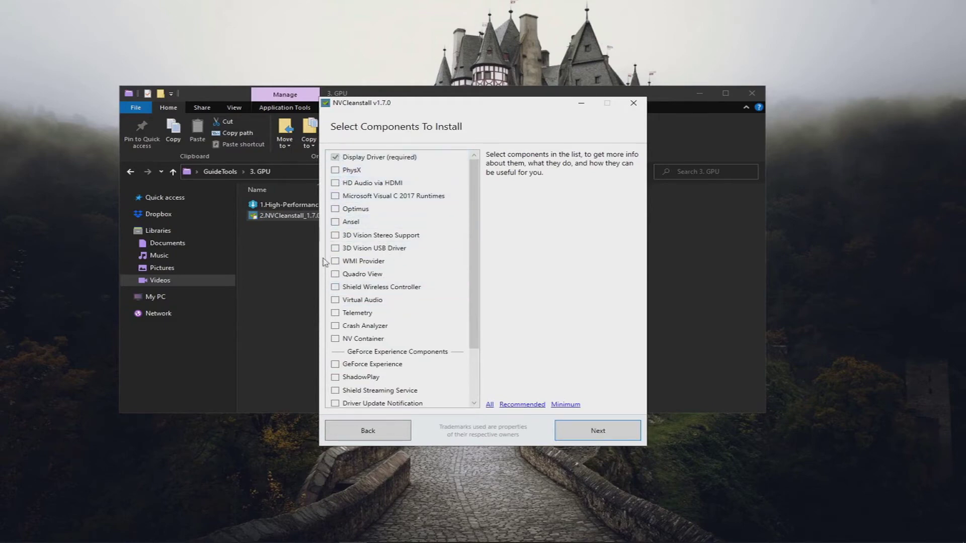
{"action": "scroll", "coordinate": [338, 307], "scroll_direction": "down", "scroll_amount": 1}
{"action": "scroll", "coordinate": [338, 307], "scroll_direction": "down", "scroll_amount": 2}
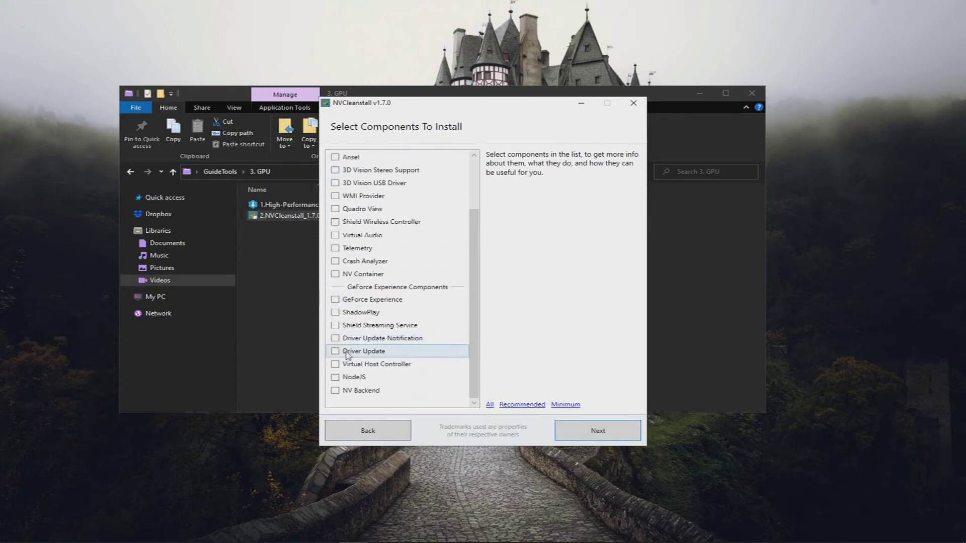
{"action": "scroll", "coordinate": [347, 395], "scroll_direction": "up", "scroll_amount": 3}
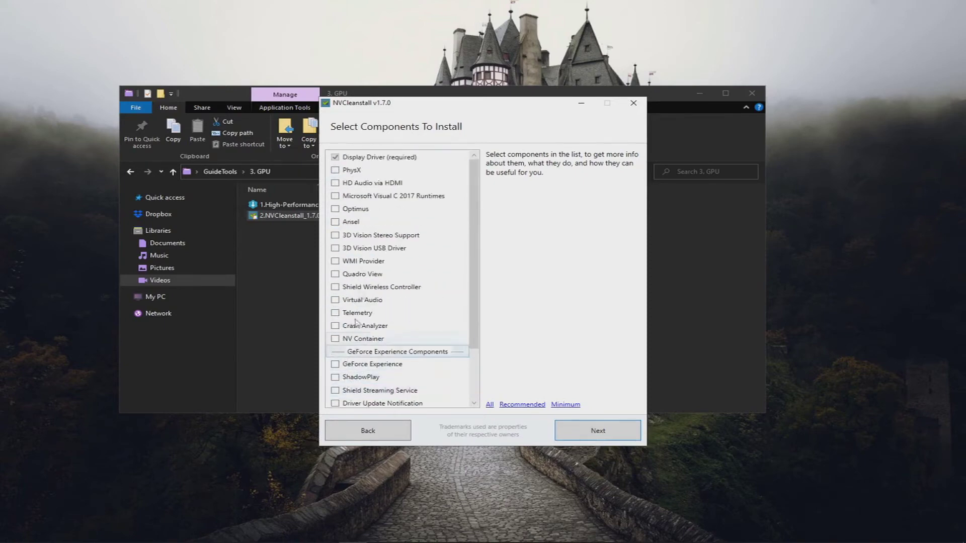
{"action": "scroll", "coordinate": [353, 246], "scroll_direction": "down", "scroll_amount": 2}
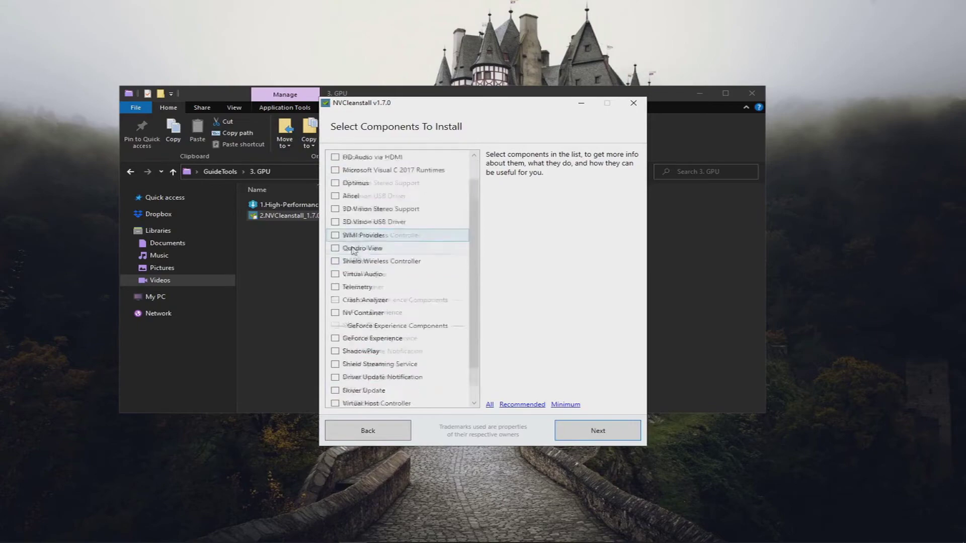
Step: Enable Disable Telemetry, Unattended Express, expert tweaks for driver telemetry and HD Audio sleep timer, then close
{"action": "left_click", "coordinate": [598, 431]}
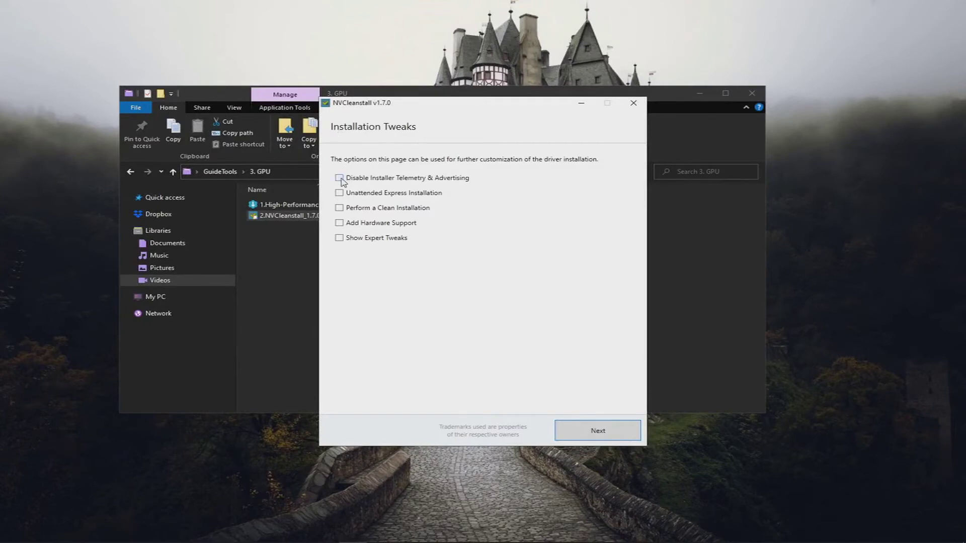
{"action": "left_click", "coordinate": [340, 178]}
{"action": "left_click", "coordinate": [339, 194]}
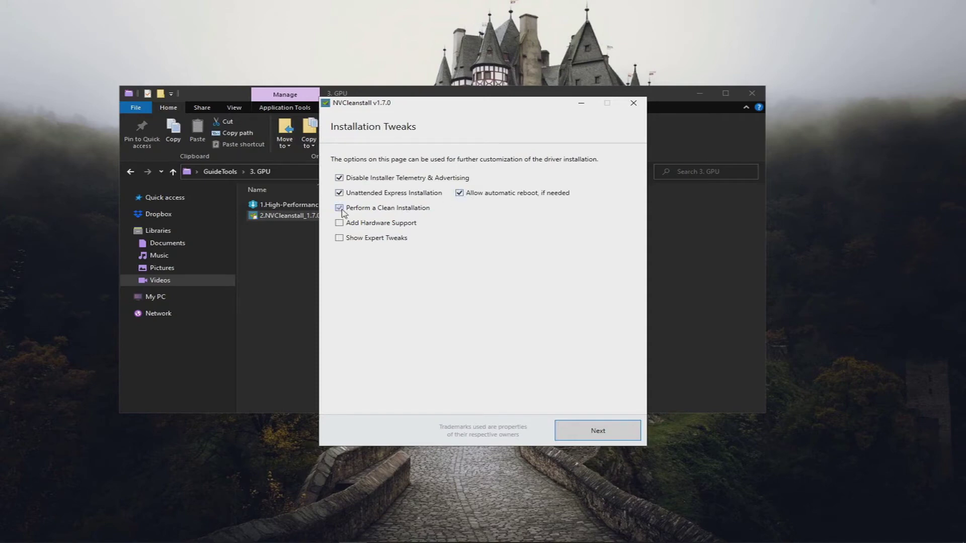
{"action": "left_click", "coordinate": [339, 239]}
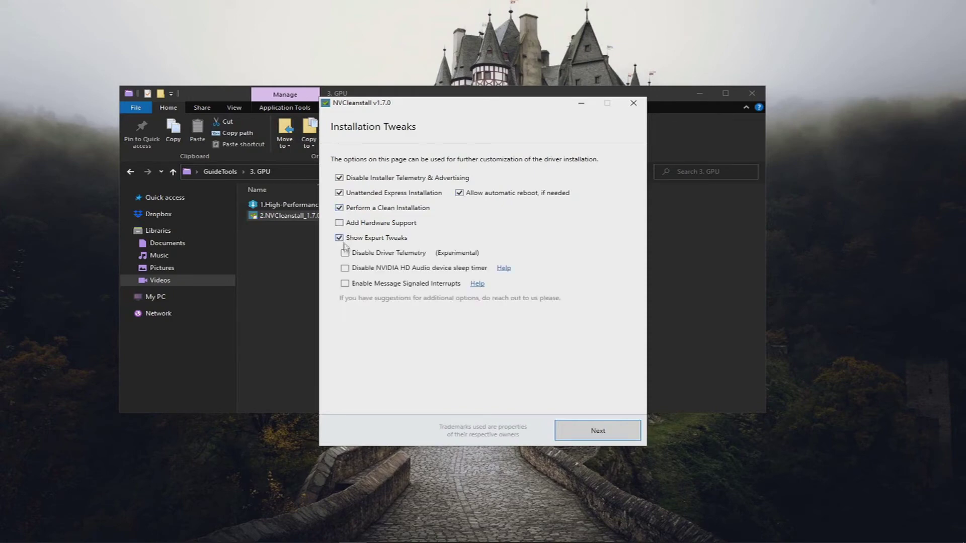
{"action": "left_click", "coordinate": [344, 253]}
{"action": "left_click", "coordinate": [344, 268]}
{"action": "left_click", "coordinate": [634, 103]}
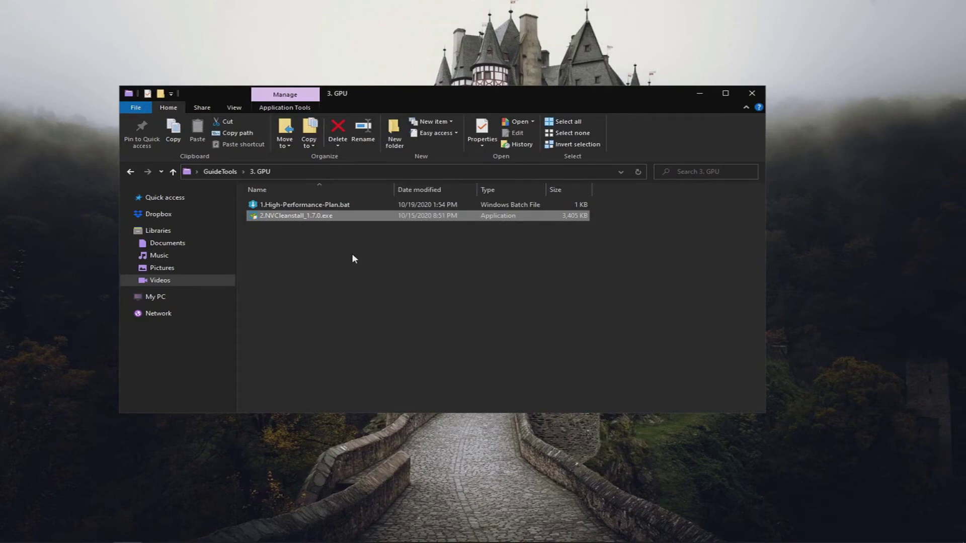
Step: Open NVIDIA Control Panel from the desktop menu, then open the Intel HD Graphics Control Panel
{"action": "right_click", "coordinate": [784, 459]}
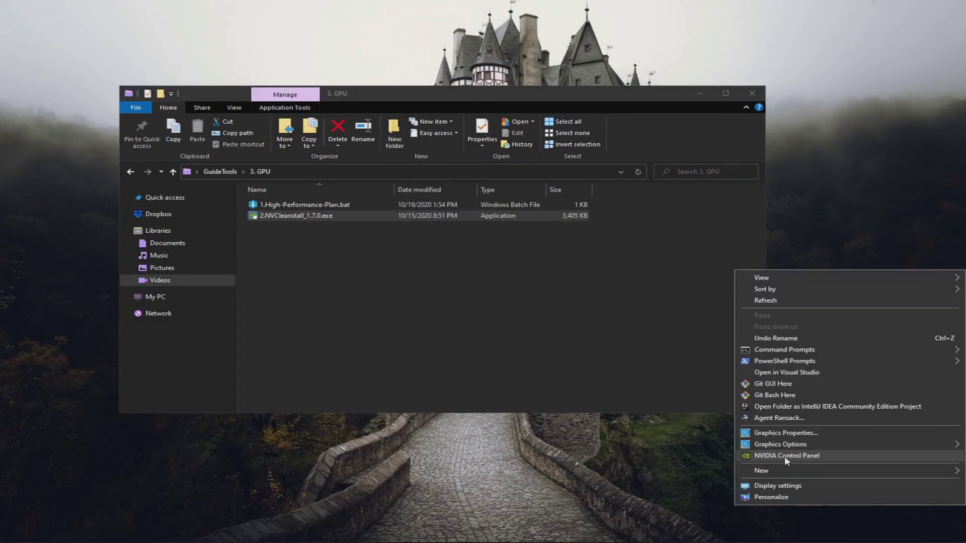
{"action": "left_click", "coordinate": [785, 457]}
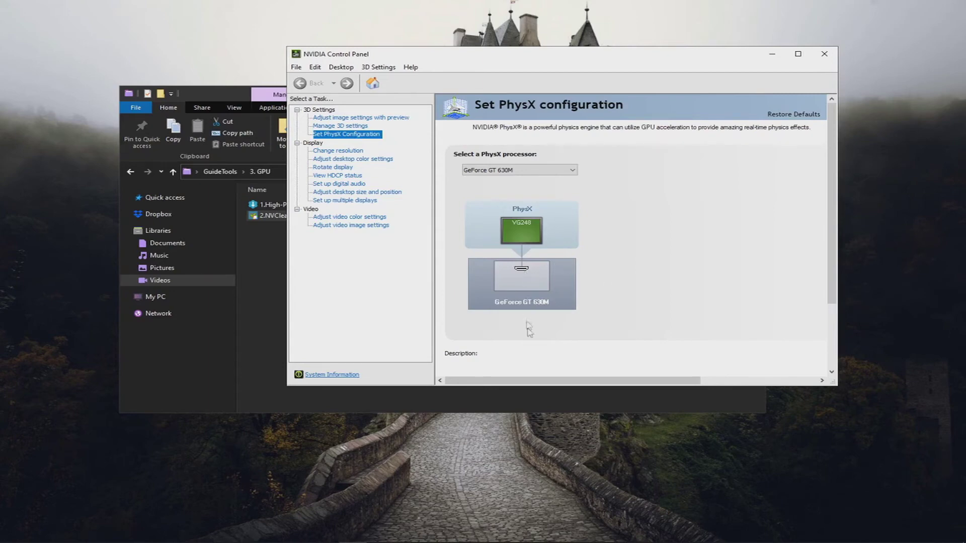
{"action": "right_click", "coordinate": [513, 453]}
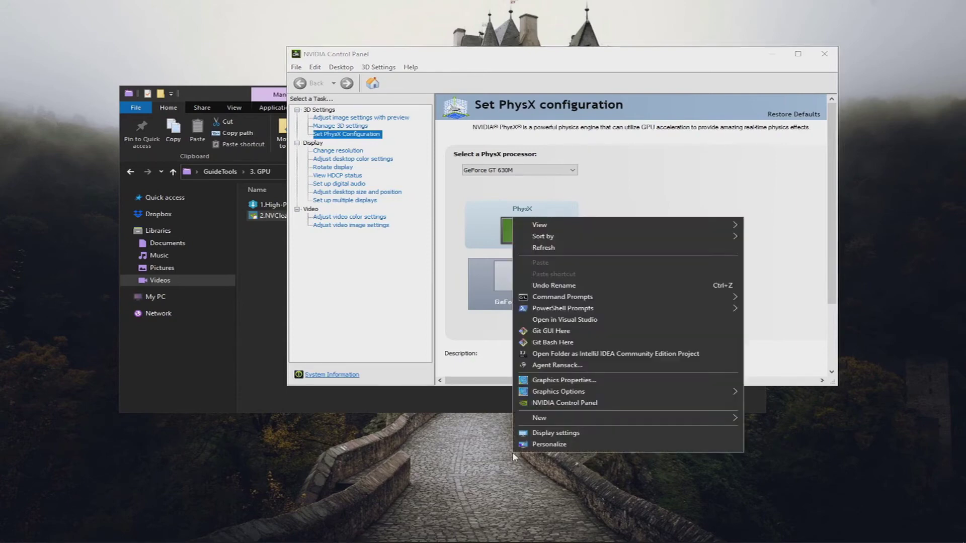
{"action": "left_click", "coordinate": [497, 452]}
{"action": "right_click", "coordinate": [498, 456]}
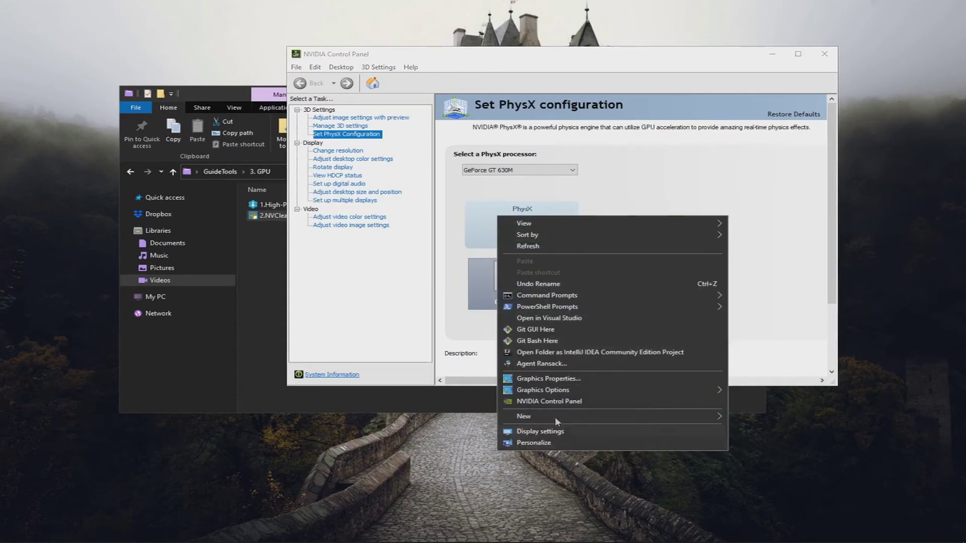
{"action": "left_click", "coordinate": [553, 381]}
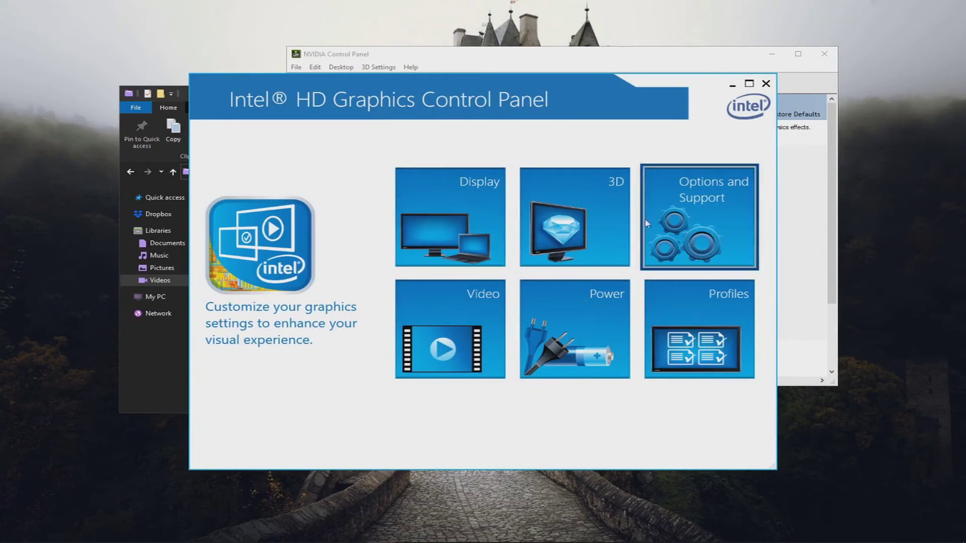
Step: Confirm the Intel display stays at 1280 x 720 and 60p Hz, then close the Intel panel
{"action": "left_click", "coordinate": [482, 258]}
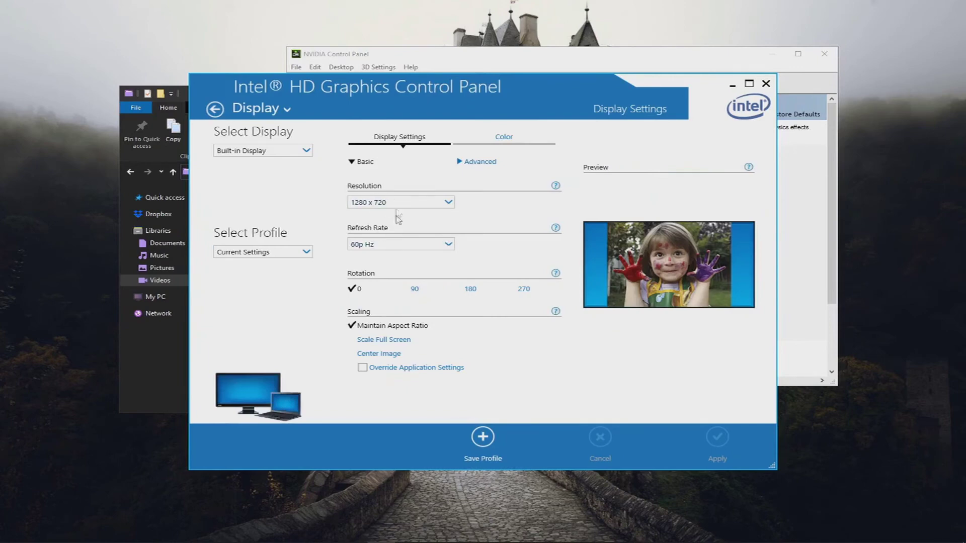
{"action": "left_click", "coordinate": [812, 262]}
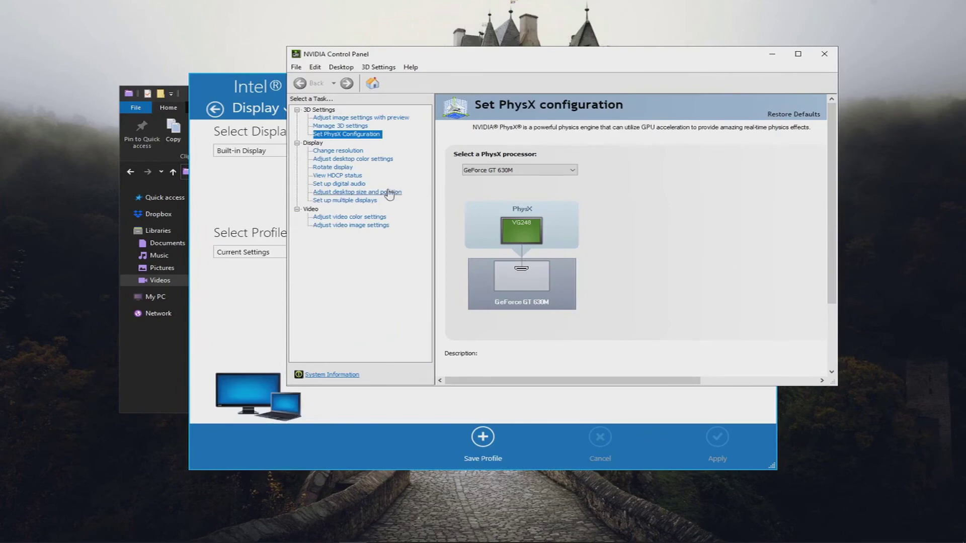
{"action": "left_click_drag", "start_coordinate": [478, 57], "coordinate": [507, 189]}
{"action": "left_click_drag", "start_coordinate": [438, 103], "coordinate": [349, 83]}
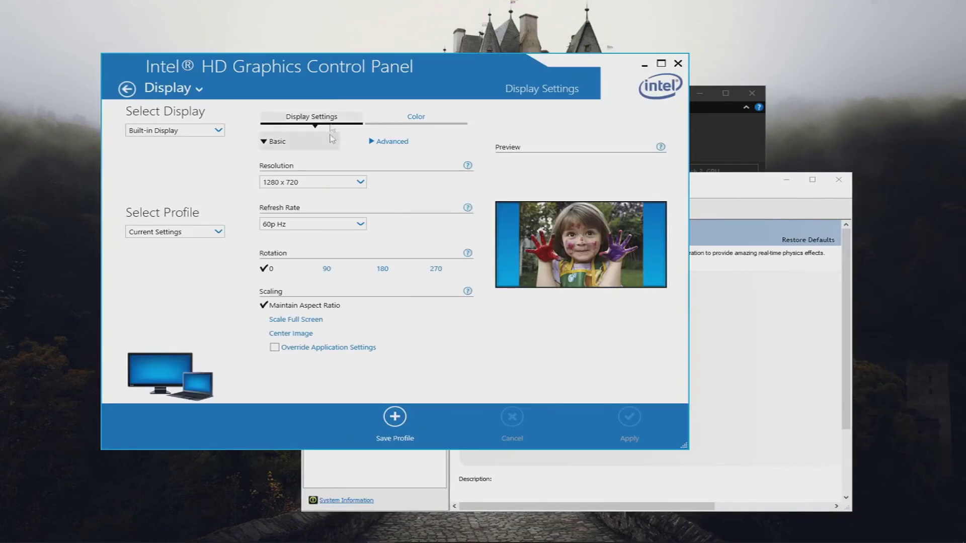
{"action": "left_click", "coordinate": [347, 222]}
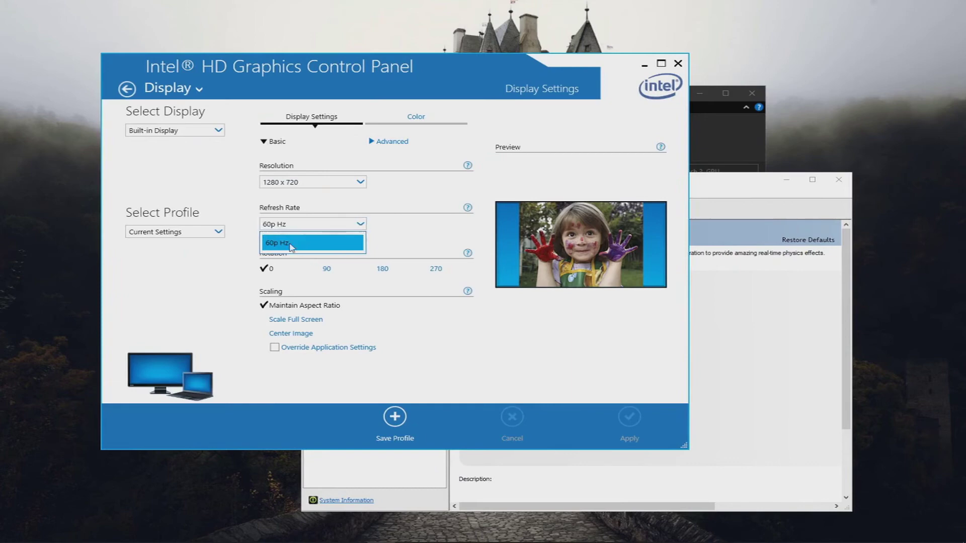
{"action": "left_click", "coordinate": [417, 236]}
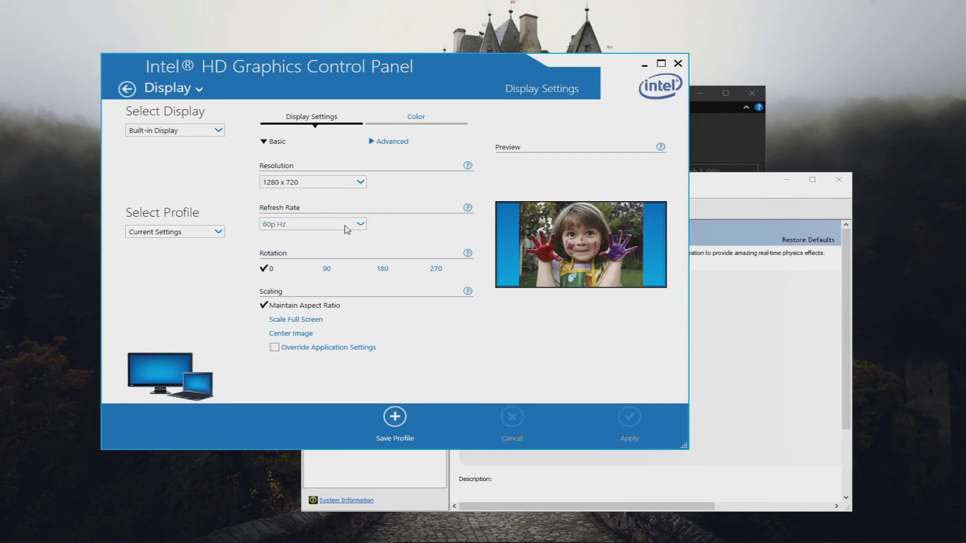
{"action": "left_click", "coordinate": [699, 309]}
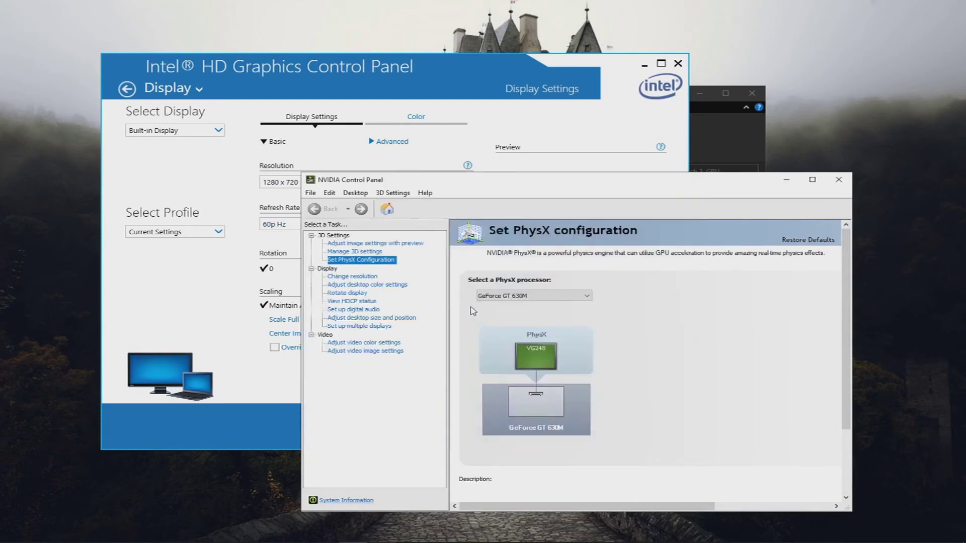
{"action": "left_click", "coordinate": [217, 186]}
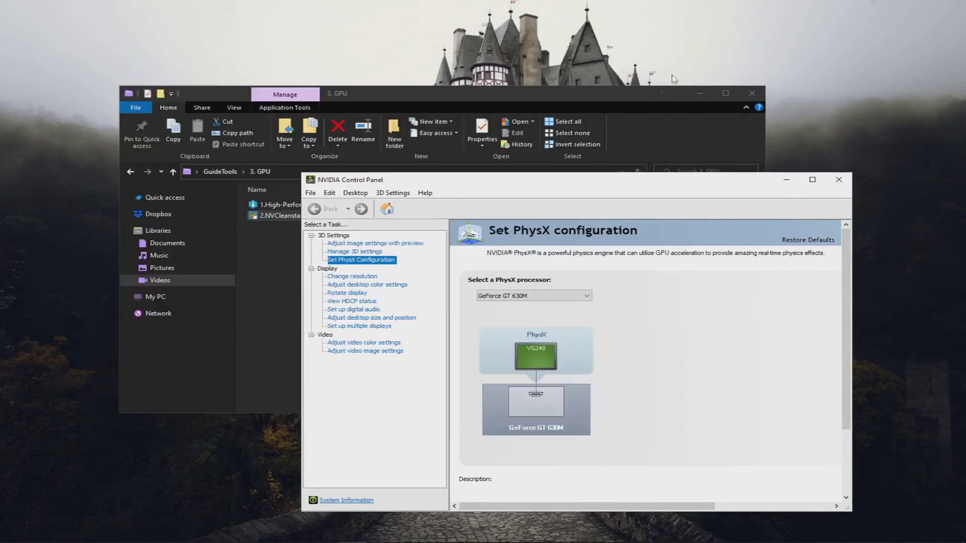
{"action": "left_click", "coordinate": [678, 63]}
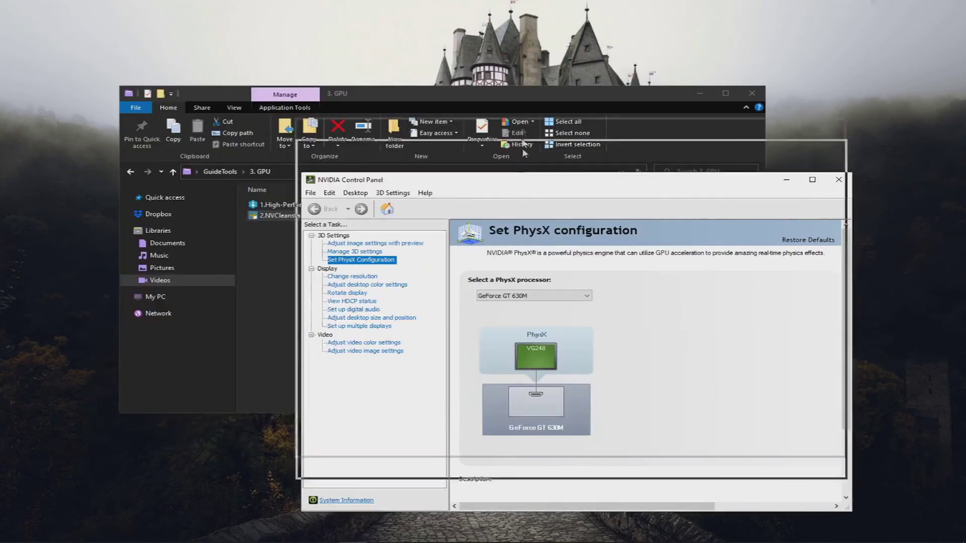
Step: Keep the PhysX processor set to GeForce GT 630M
{"action": "left_click_drag", "start_coordinate": [527, 183], "coordinate": [511, 68]}
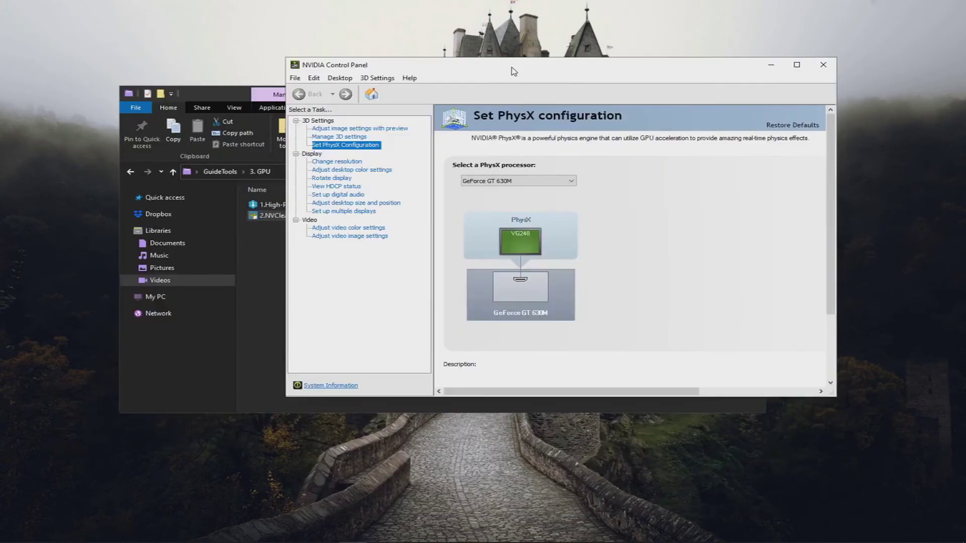
{"action": "left_click", "coordinate": [320, 138]}
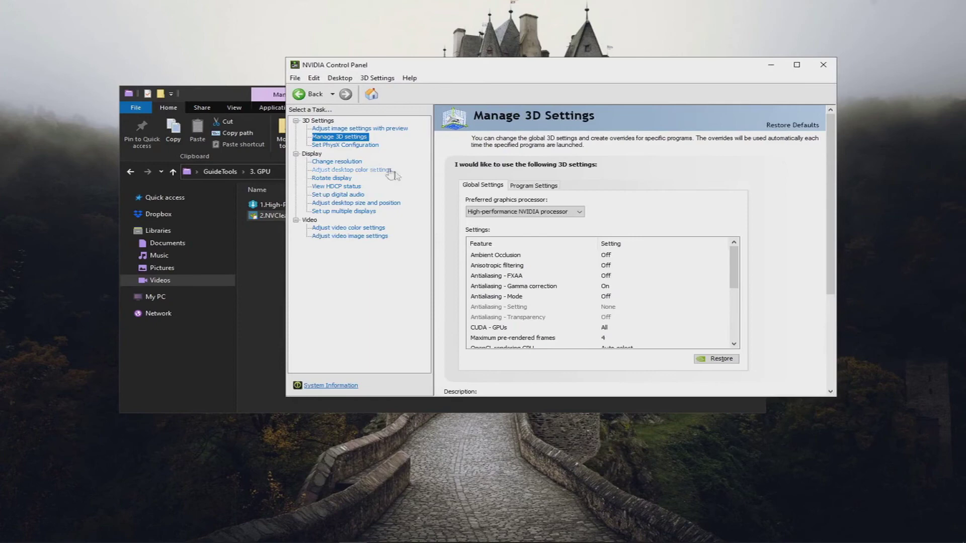
{"action": "left_click", "coordinate": [353, 146]}
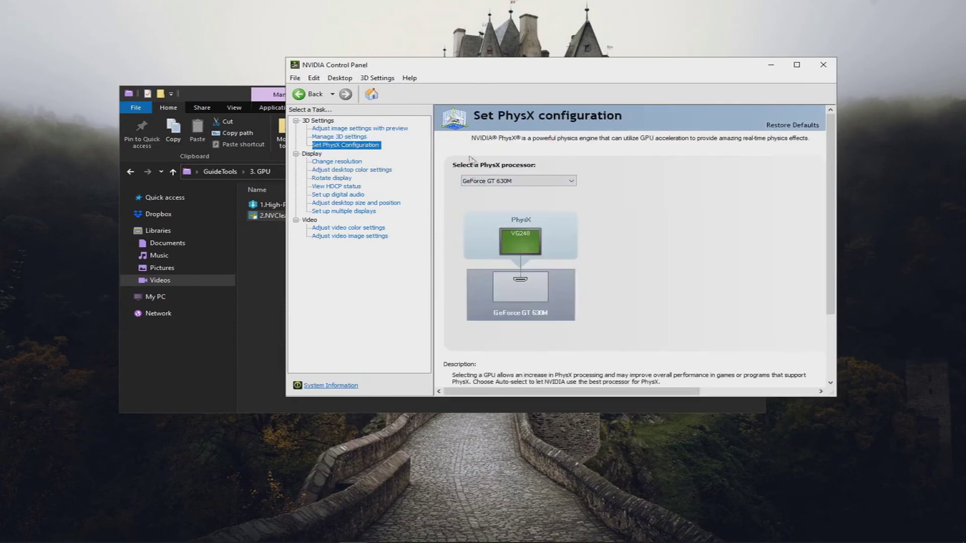
{"action": "left_click", "coordinate": [493, 186]}
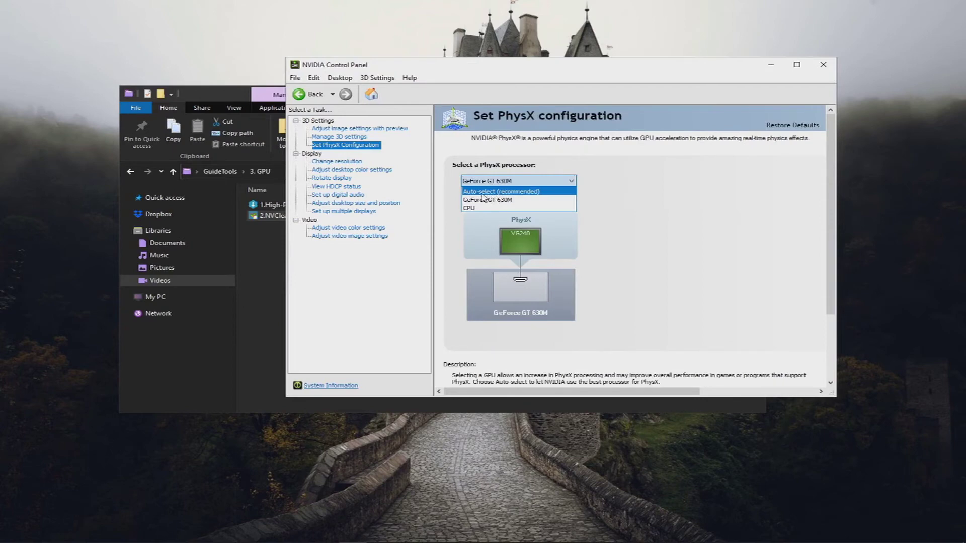
{"action": "left_click", "coordinate": [629, 194]}
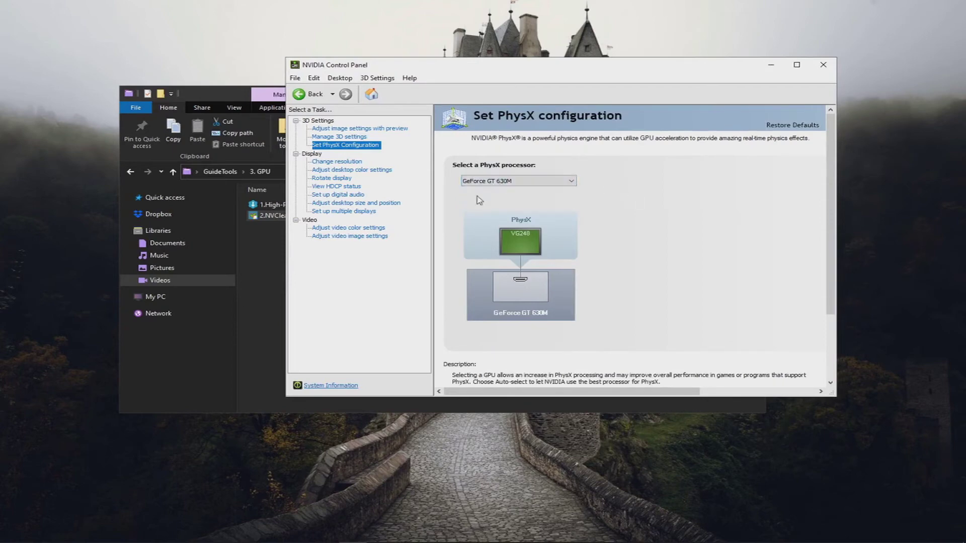
Step: Set global Power management mode to Prefer maximum performance and Texture filtering - Quality to High performance
{"action": "left_click", "coordinate": [342, 137]}
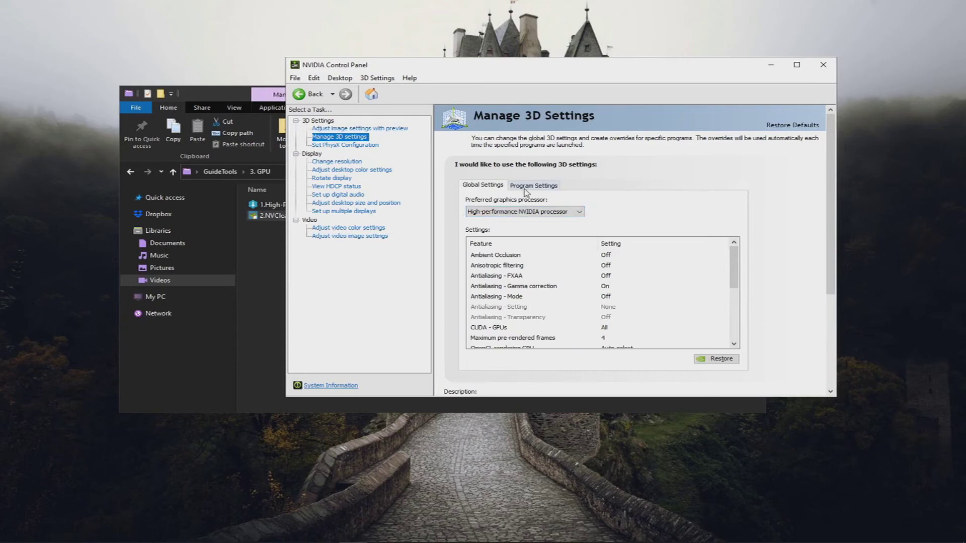
{"action": "left_click", "coordinate": [523, 186]}
{"action": "left_click_drag", "start_coordinate": [735, 267], "coordinate": [734, 312]}
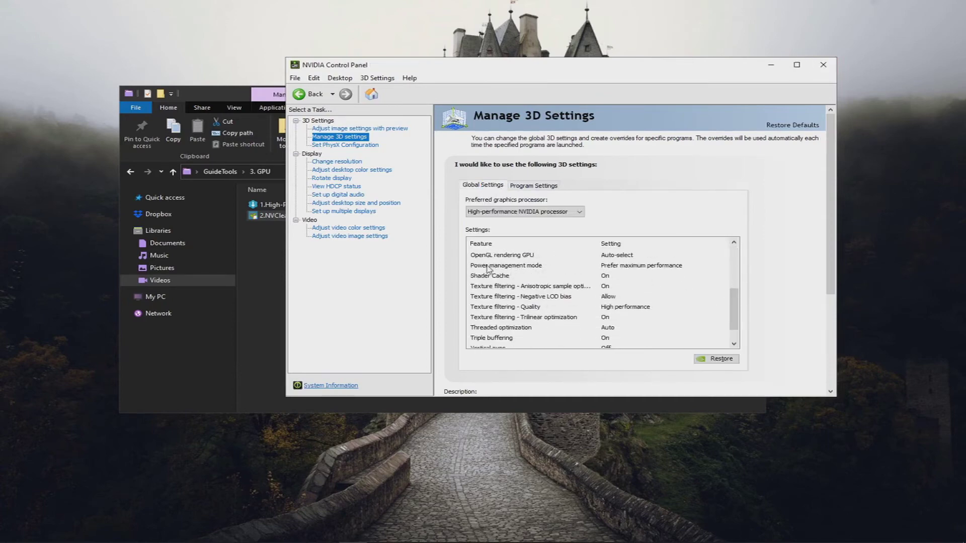
{"action": "left_click", "coordinate": [632, 269]}
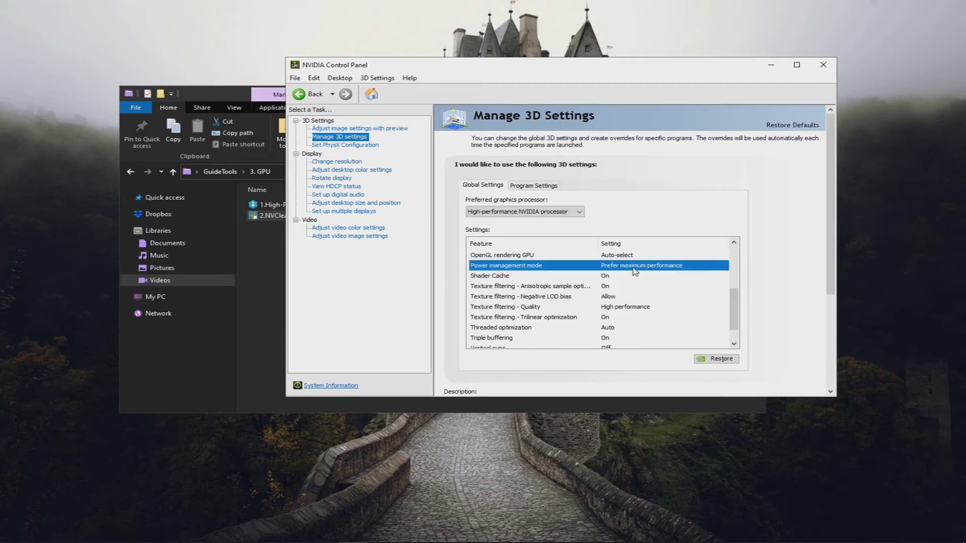
{"action": "left_click", "coordinate": [725, 266]}
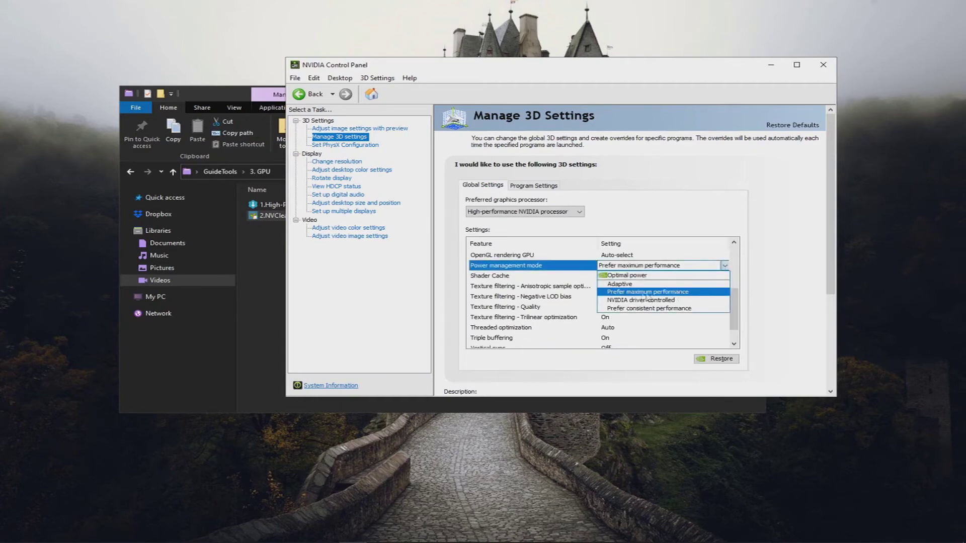
{"action": "left_click", "coordinate": [764, 281]}
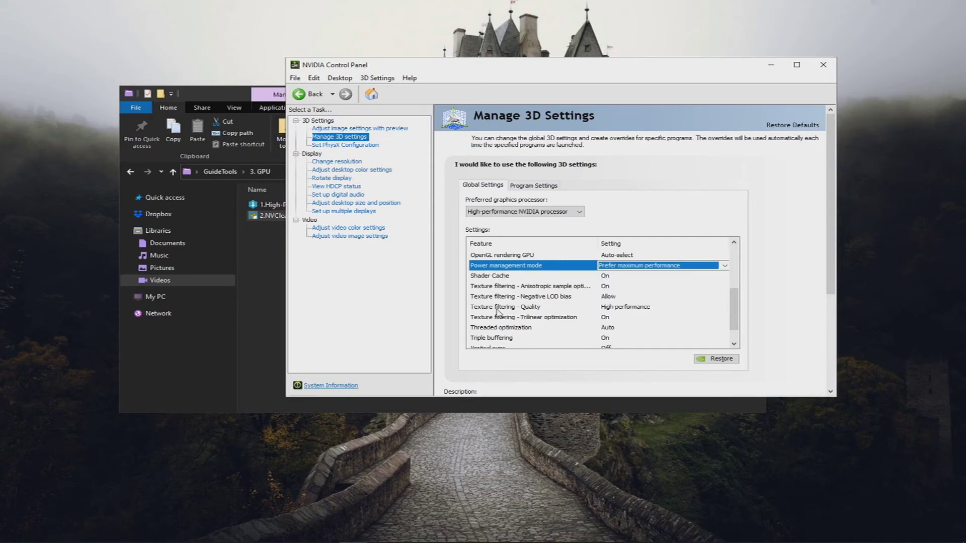
{"action": "left_click", "coordinate": [681, 313]}
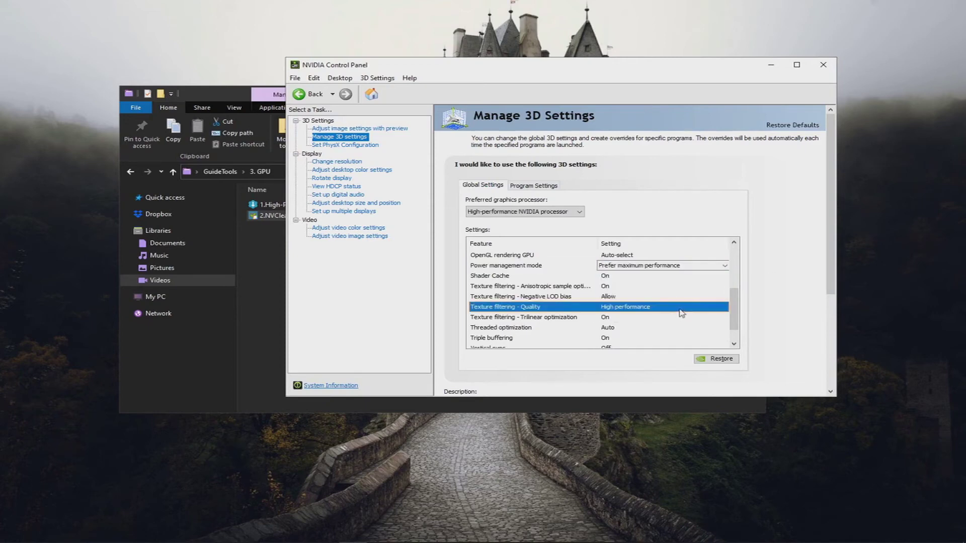
{"action": "left_click", "coordinate": [698, 312]}
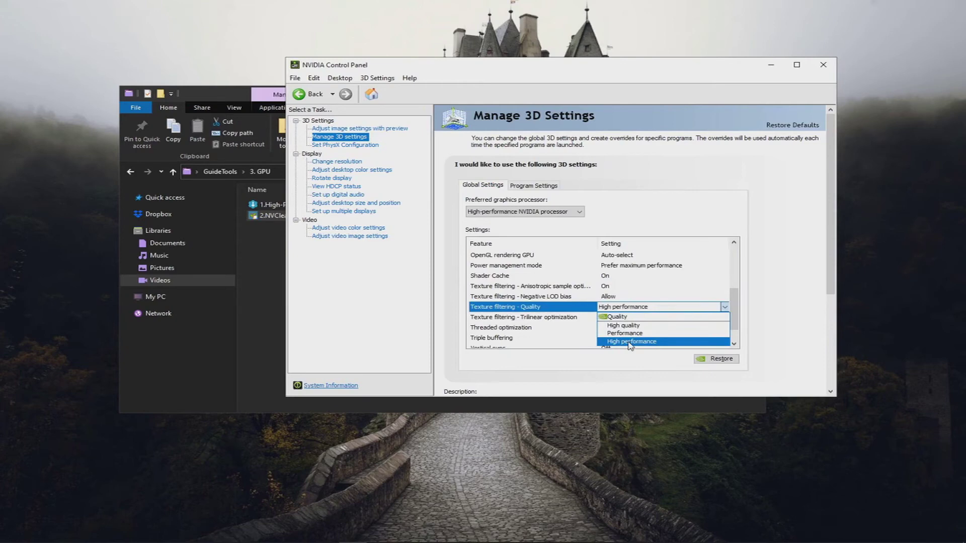
{"action": "left_click", "coordinate": [766, 325]}
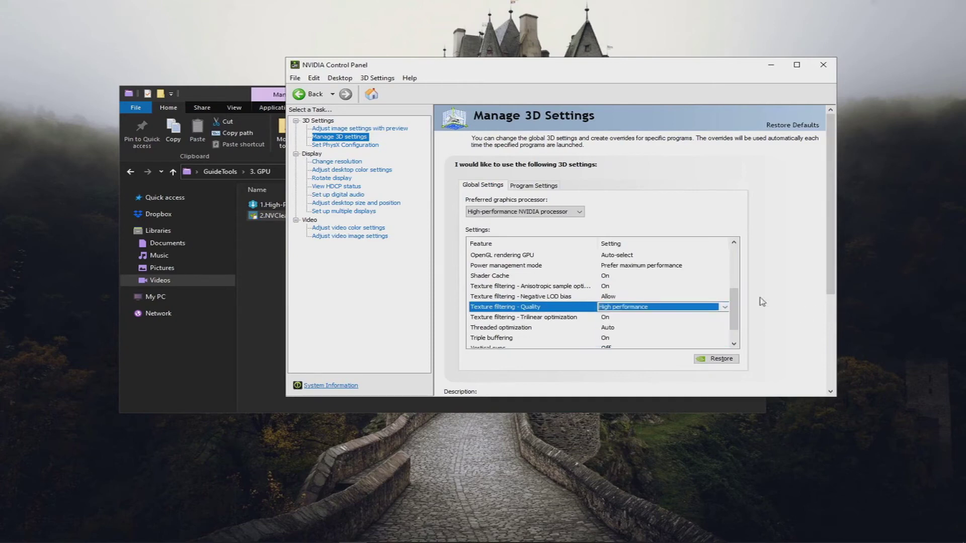
{"action": "left_click_drag", "start_coordinate": [735, 307], "coordinate": [736, 316]}
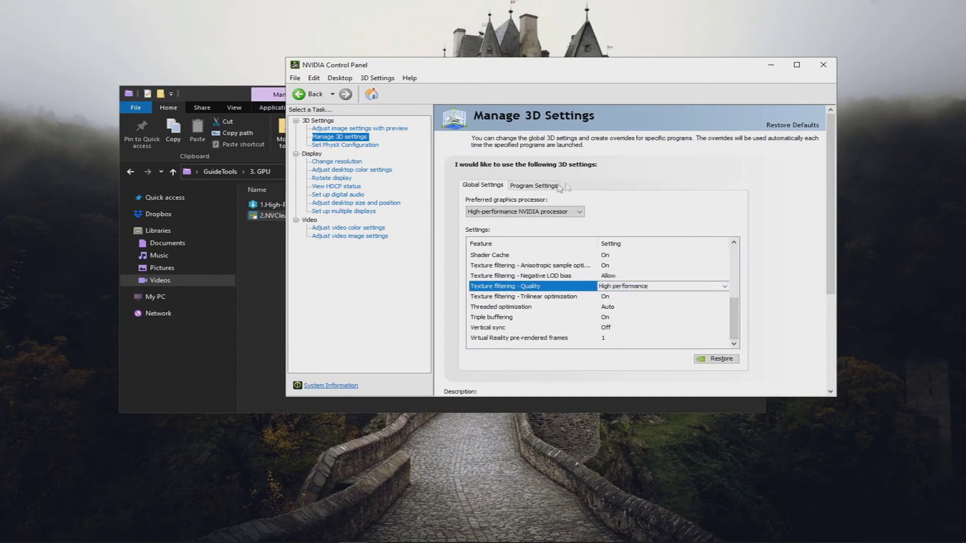
{"action": "left_click", "coordinate": [542, 187]}
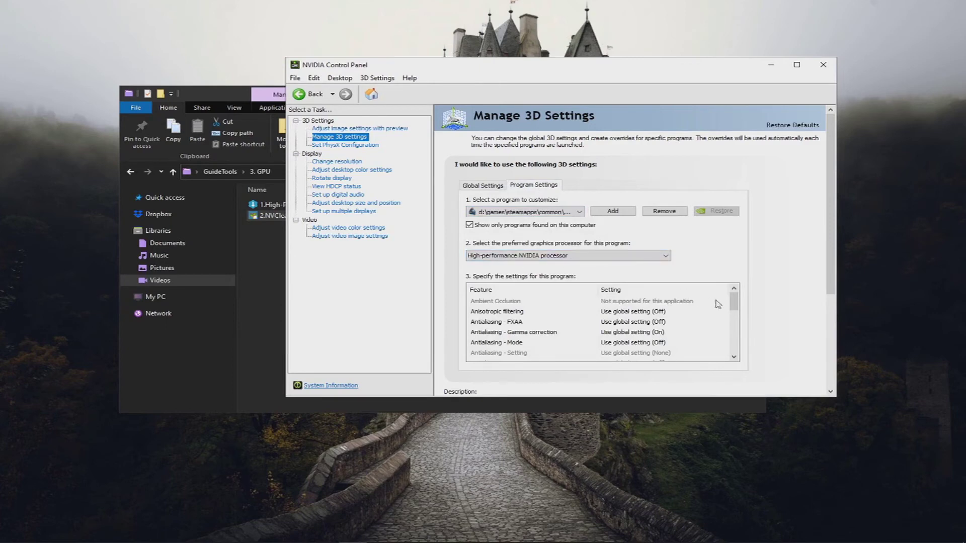
Step: Keep the Steam game on the High-performance NVIDIA processor and review its program settings
{"action": "left_click", "coordinate": [607, 261]}
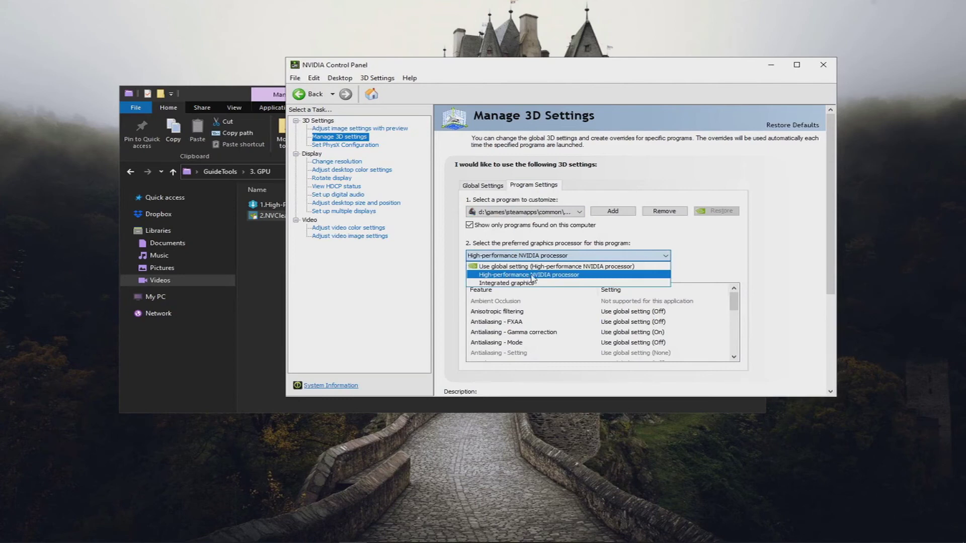
{"action": "left_click", "coordinate": [741, 279]}
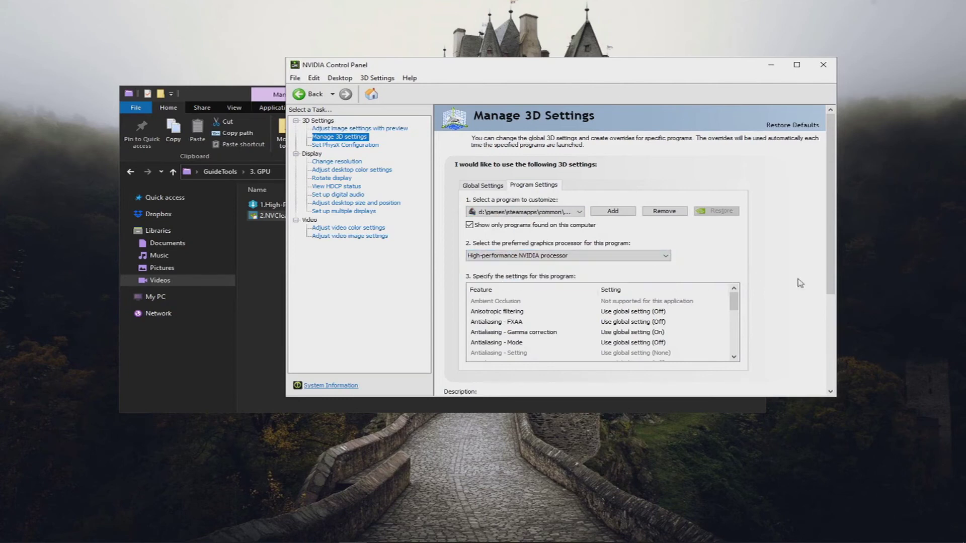
{"action": "left_click_drag", "start_coordinate": [733, 301], "coordinate": [733, 344]}
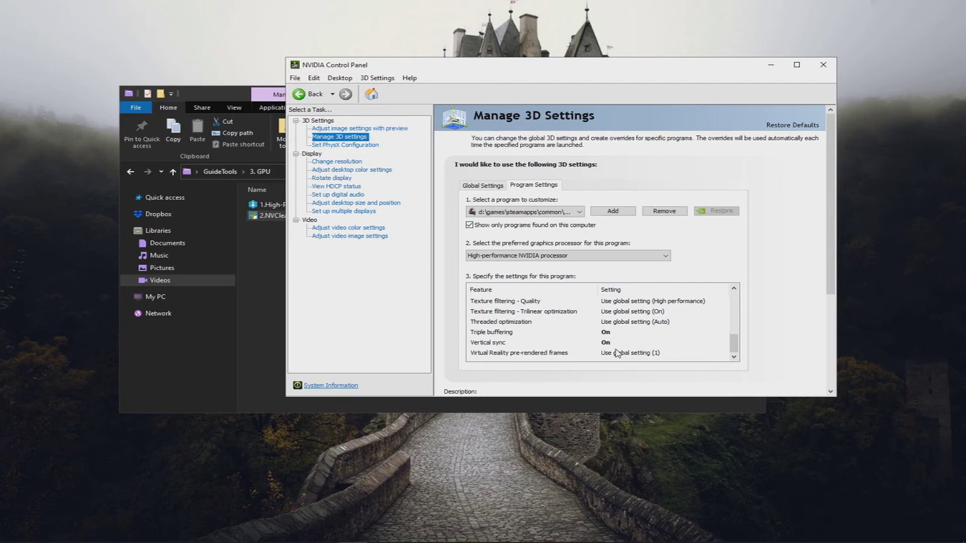
{"action": "left_click_drag", "start_coordinate": [735, 344], "coordinate": [739, 279]}
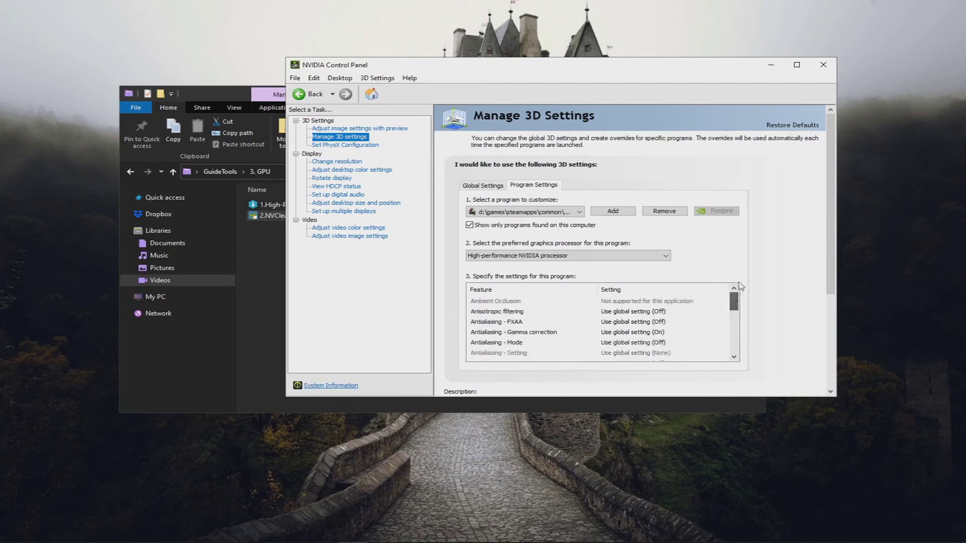
{"action": "left_click", "coordinate": [340, 195]}
Step: Step through the NVIDIA display pages, ending on Adjust desktop size and position for the VG248
{"action": "left_click", "coordinate": [338, 187]}
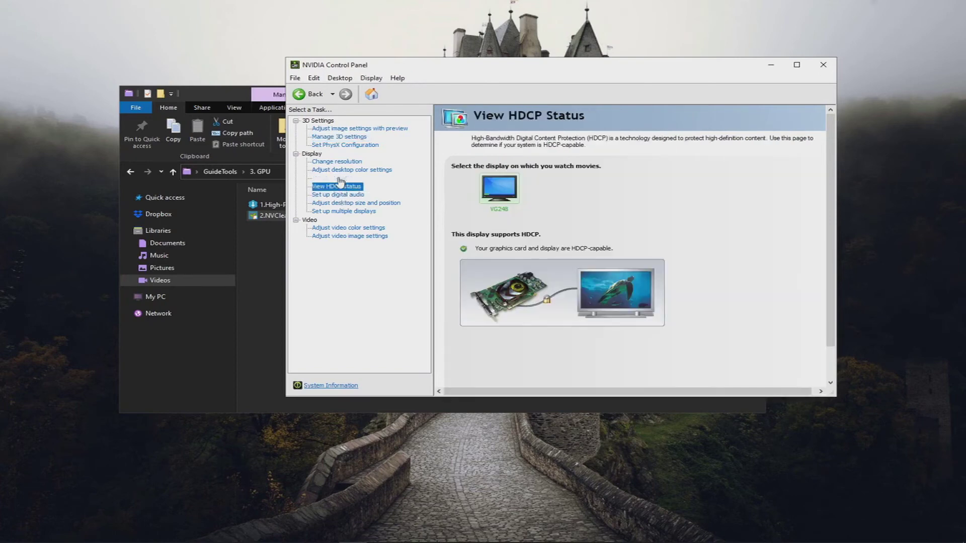
{"action": "left_click", "coordinate": [340, 178]}
{"action": "left_click", "coordinate": [342, 170]}
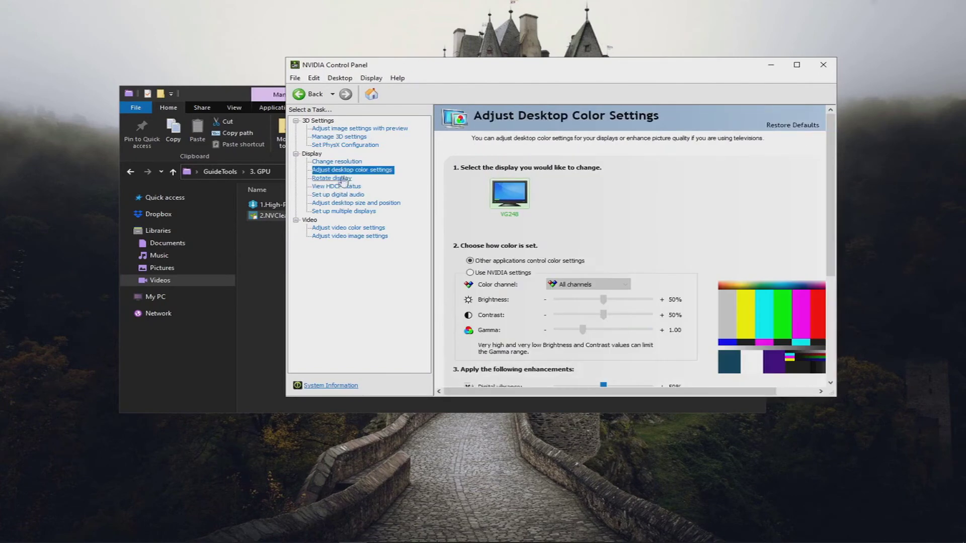
{"action": "left_click", "coordinate": [338, 195]}
{"action": "left_click", "coordinate": [339, 204]}
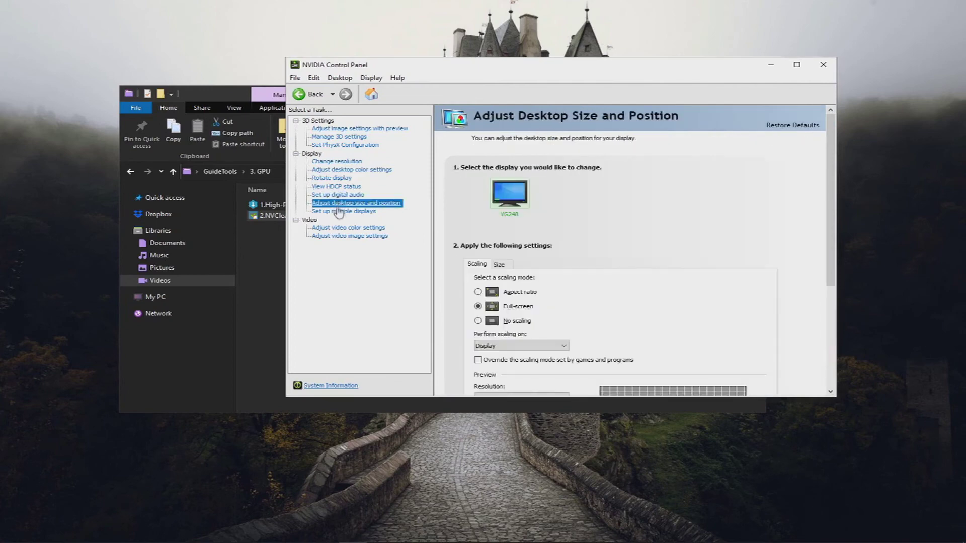
{"action": "scroll", "coordinate": [710, 249], "scroll_direction": "down", "scroll_amount": 1}
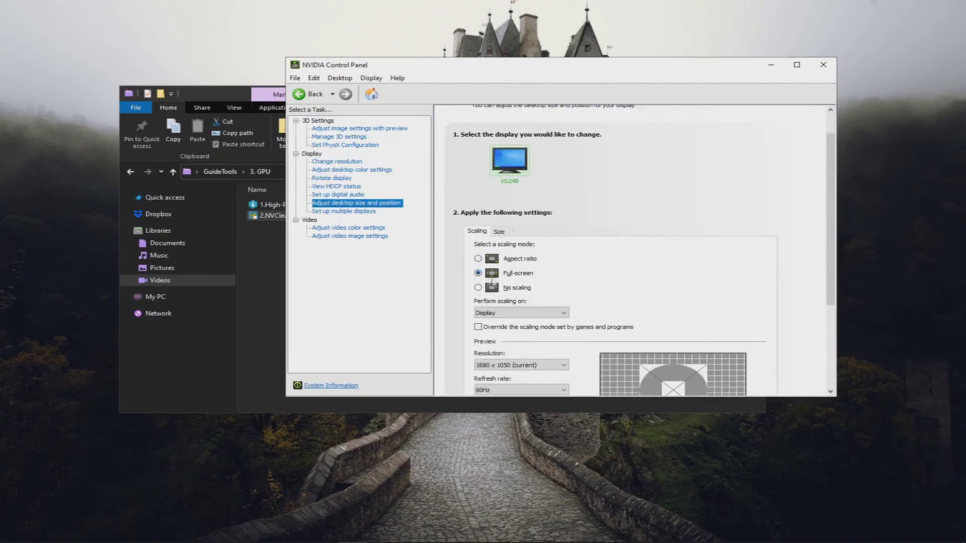
{"action": "scroll", "coordinate": [508, 281], "scroll_direction": "down", "scroll_amount": 1}
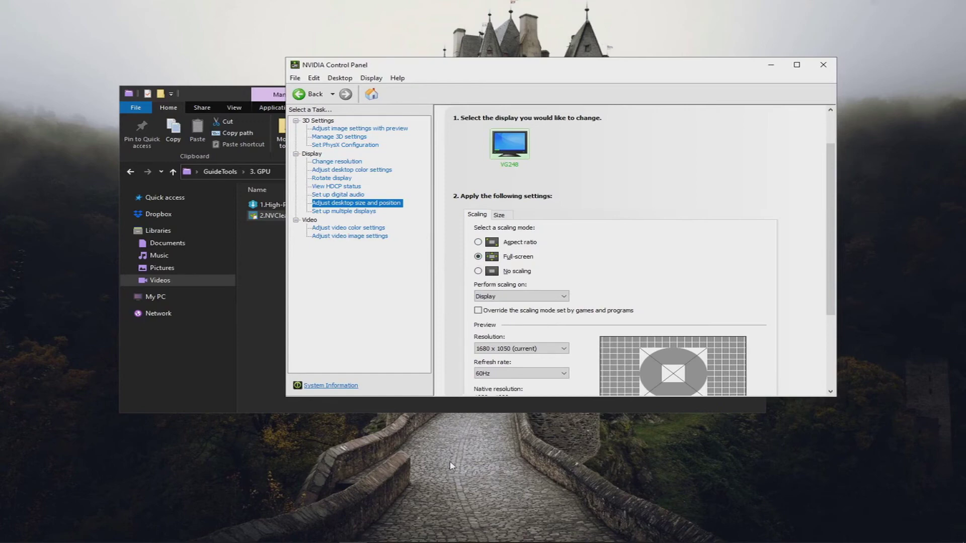
{"action": "left_click", "coordinate": [358, 164]}
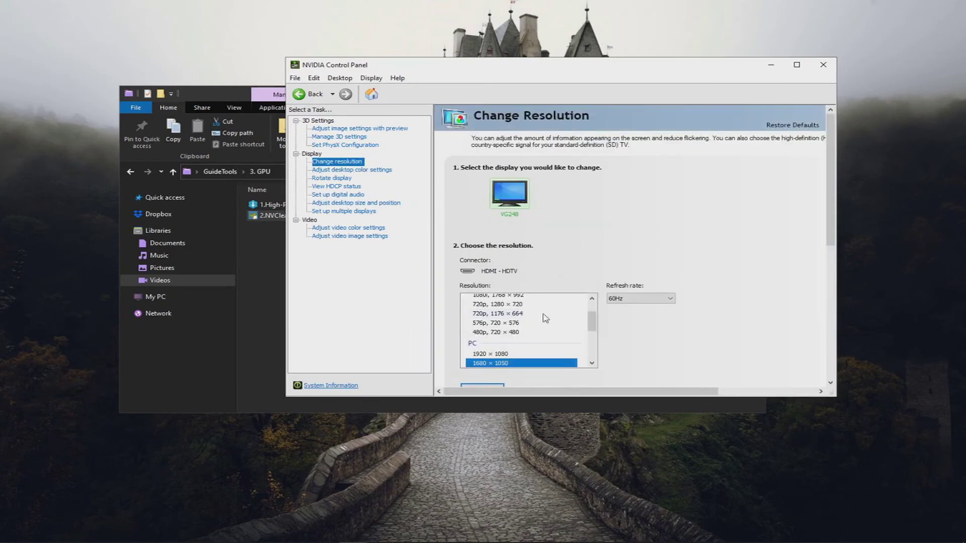
{"action": "scroll", "coordinate": [506, 347], "scroll_direction": "down", "scroll_amount": 1}
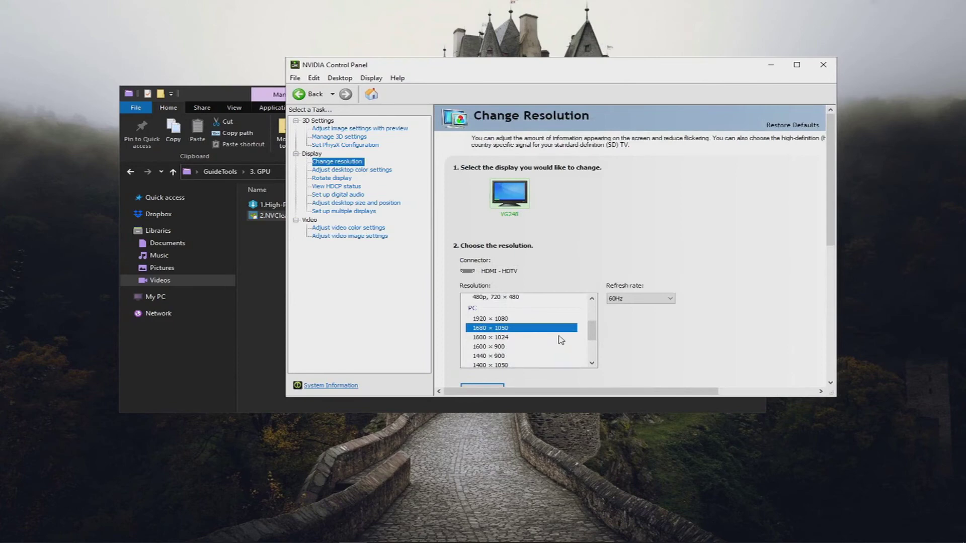
{"action": "left_click", "coordinate": [339, 195]}
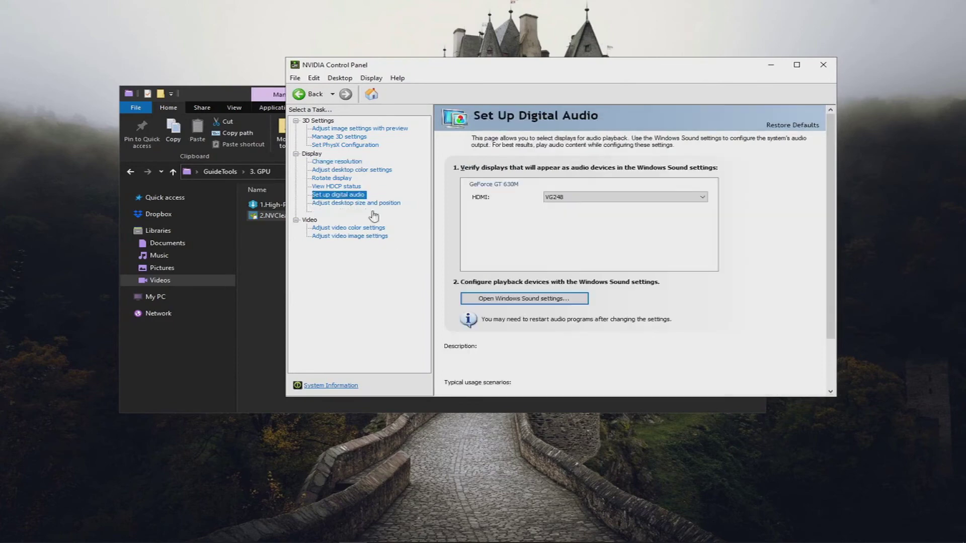
{"action": "left_click", "coordinate": [336, 203]}
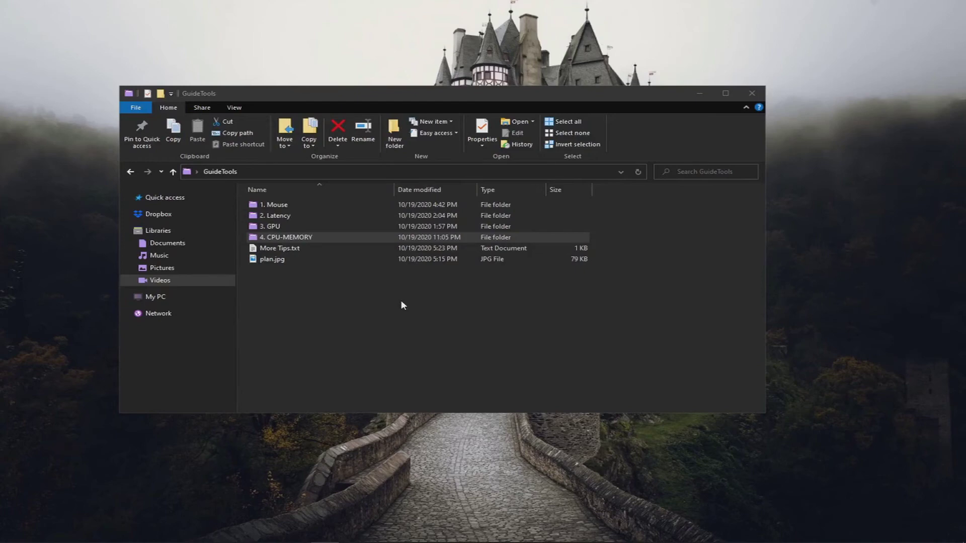
Step: Run Wub.exe from 4. CPU-MEMORY\1.Wub to disable Windows updates, then return to 4. CPU-MEMORY
{"action": "double_click", "coordinate": [287, 237]}
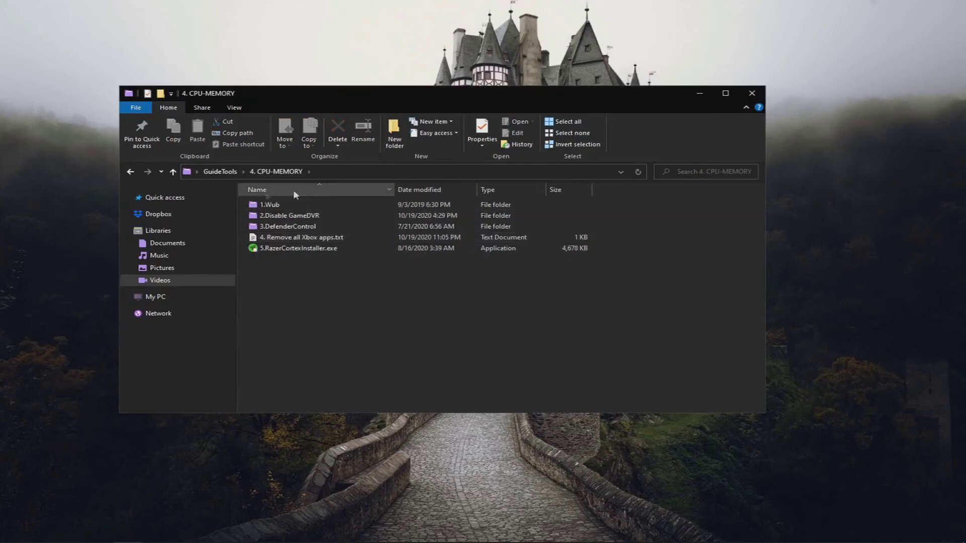
{"action": "double_click", "coordinate": [270, 207]}
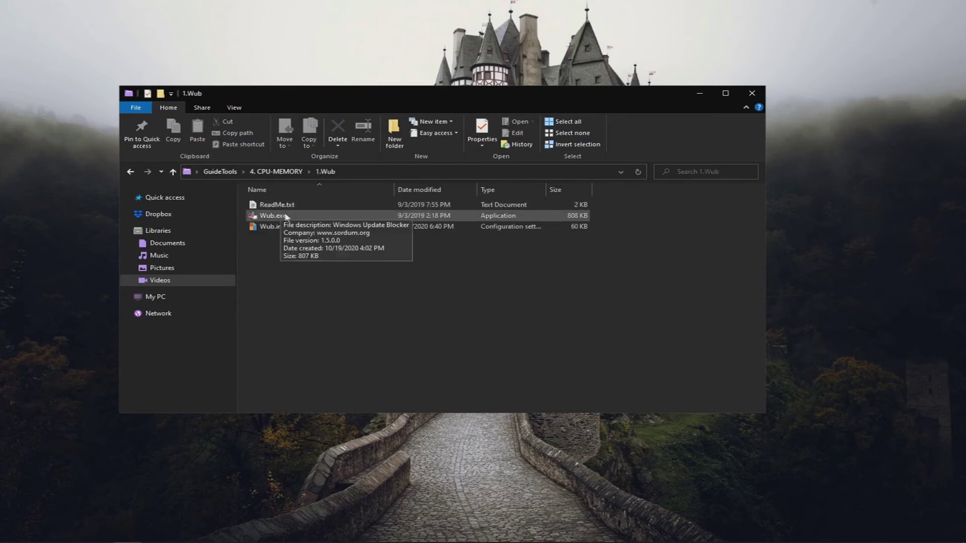
{"action": "double_click", "coordinate": [279, 218]}
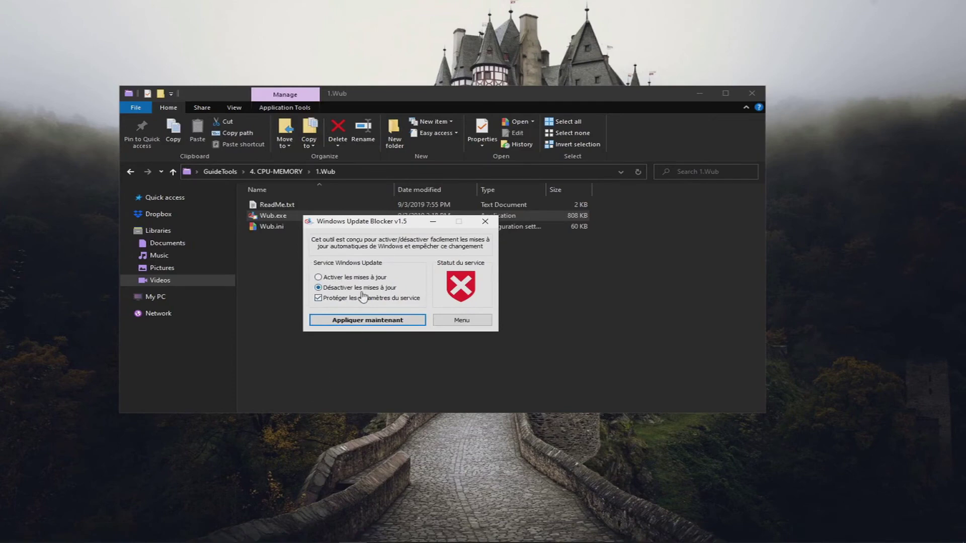
{"action": "left_click", "coordinate": [486, 222]}
{"action": "left_click", "coordinate": [288, 173]}
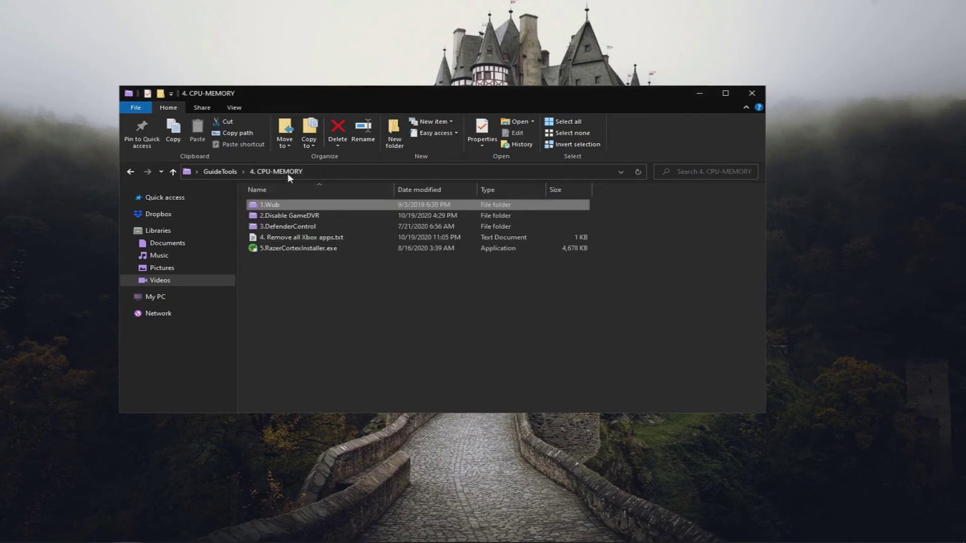
Step: Open the 2.Disable GameDVR folder and merge Disable GameDVR Part1.reg into the registry
{"action": "left_click", "coordinate": [277, 216]}
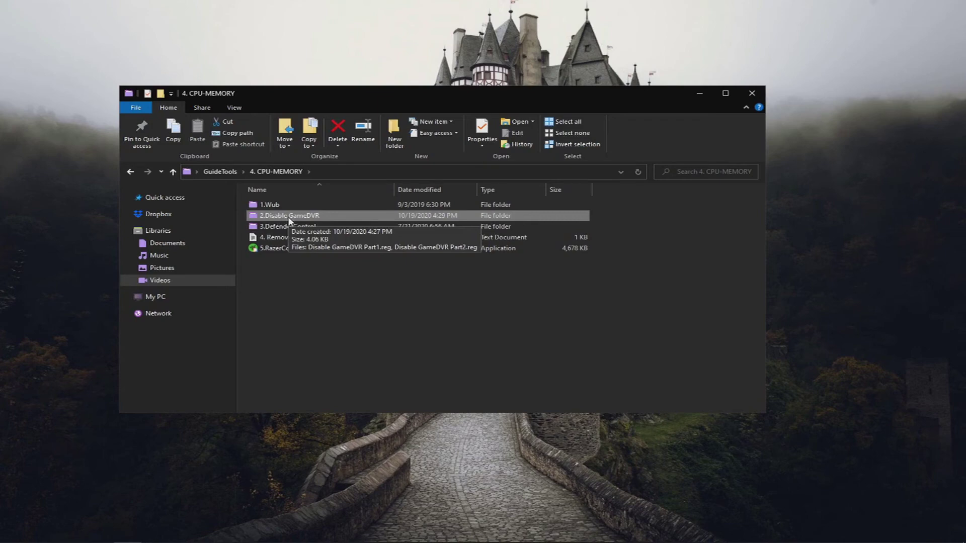
{"action": "double_click", "coordinate": [290, 220]}
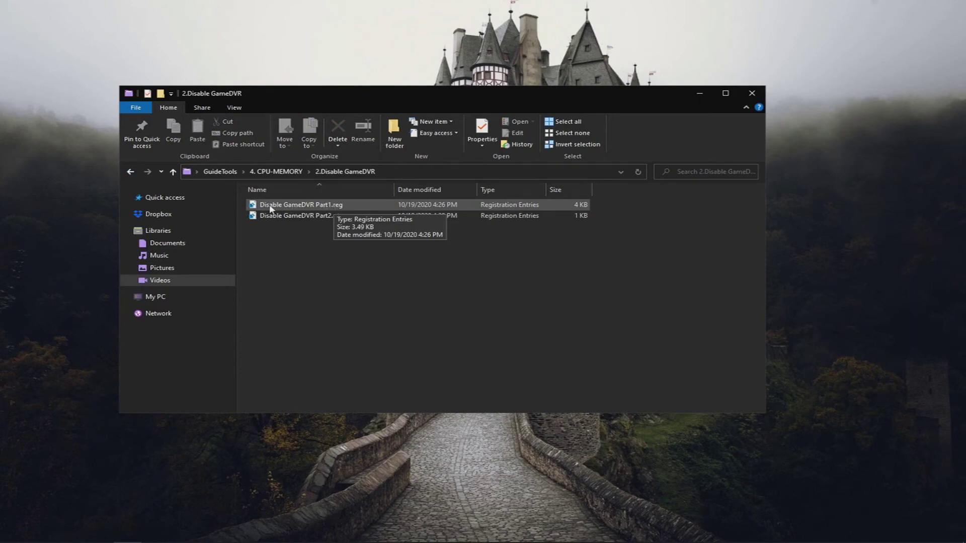
{"action": "left_click", "coordinate": [316, 207]}
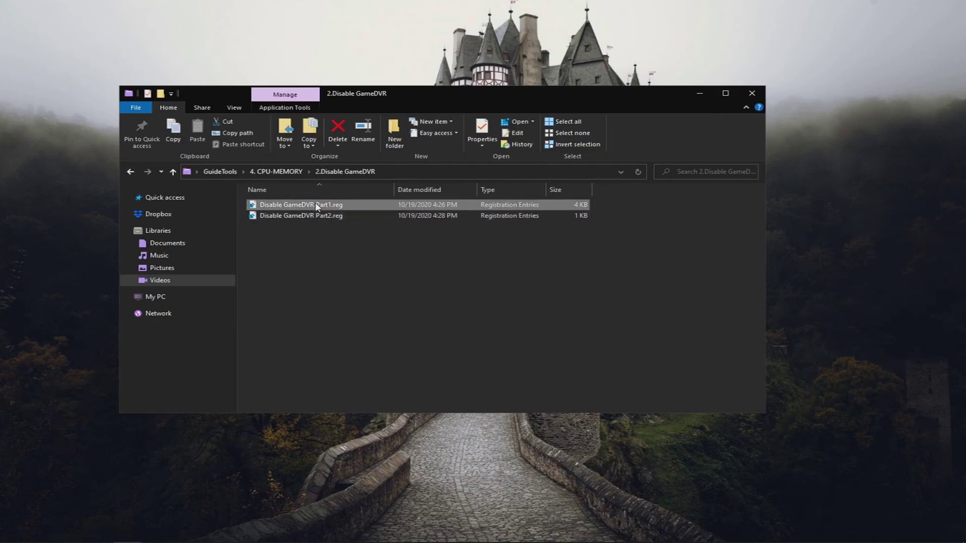
{"action": "double_click", "coordinate": [316, 206]}
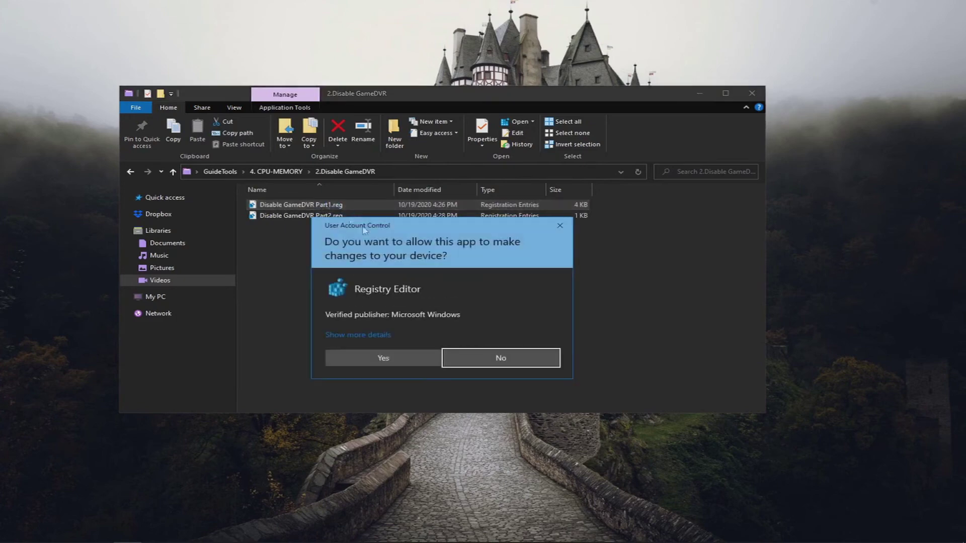
{"action": "left_click", "coordinate": [391, 355]}
{"action": "left_click", "coordinate": [569, 293]}
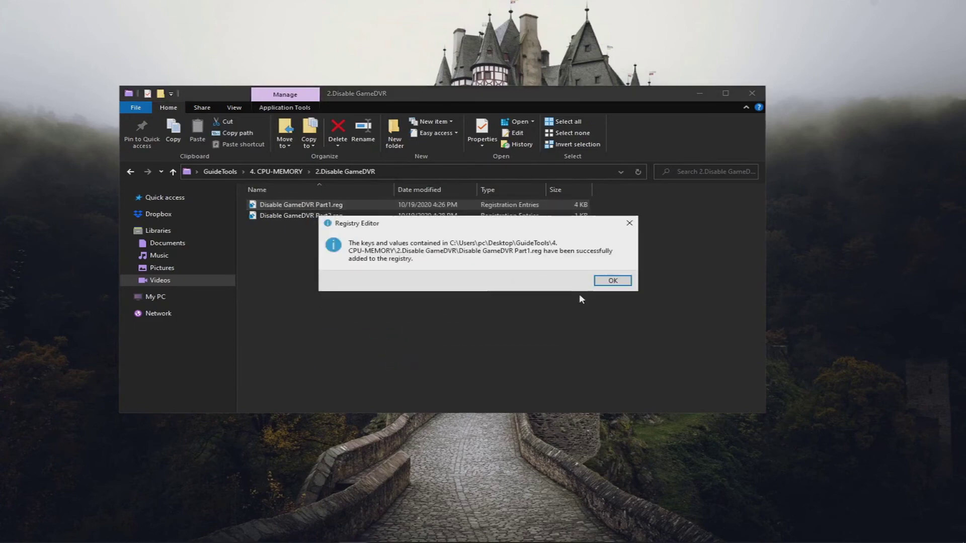
{"action": "left_click", "coordinate": [604, 283]}
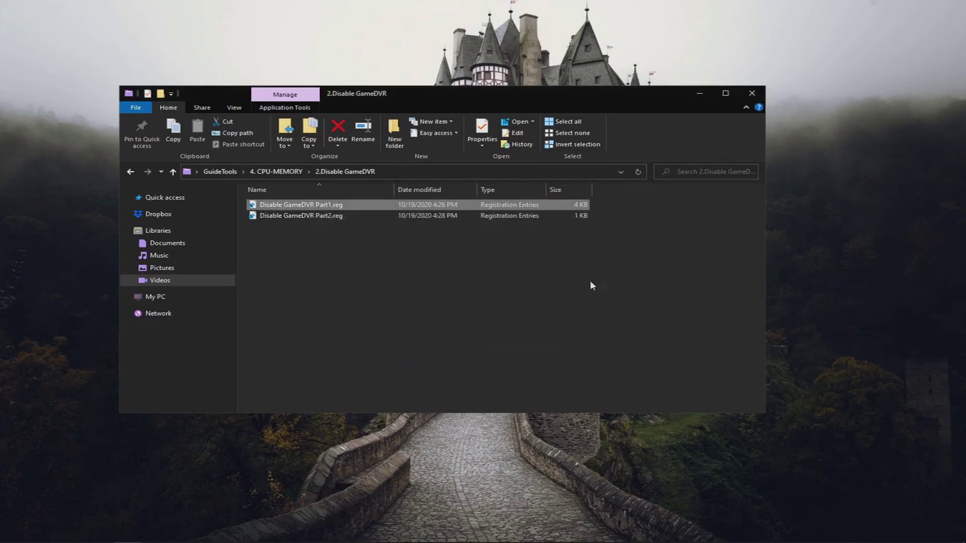
Step: Merge Disable GameDVR Part2.reg into the registry as well
{"action": "double_click", "coordinate": [318, 219]}
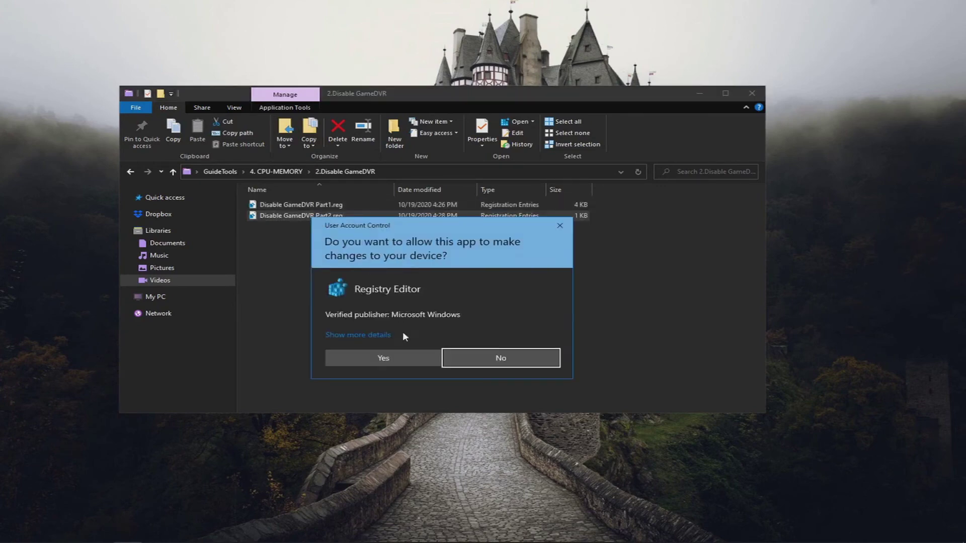
{"action": "left_click", "coordinate": [391, 358]}
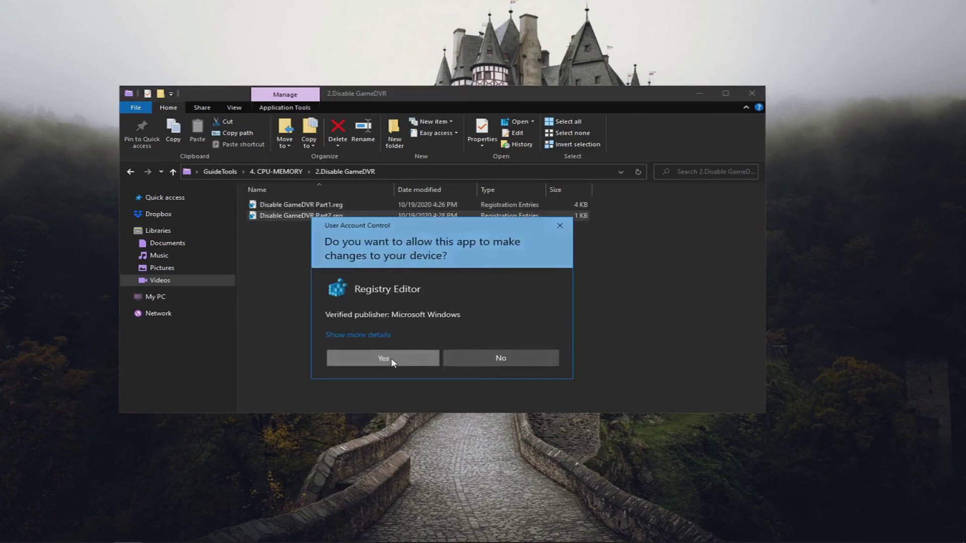
{"action": "left_click", "coordinate": [562, 293]}
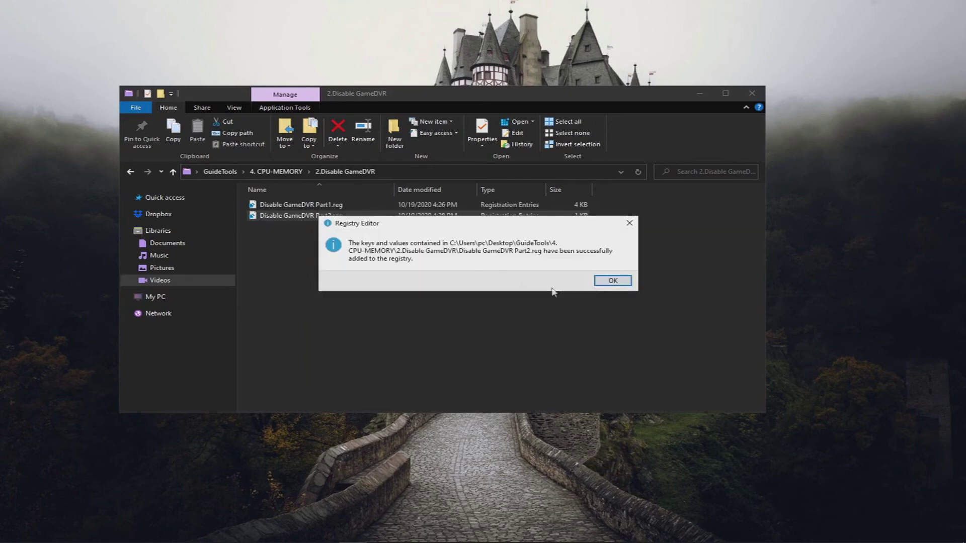
{"action": "left_click", "coordinate": [604, 283]}
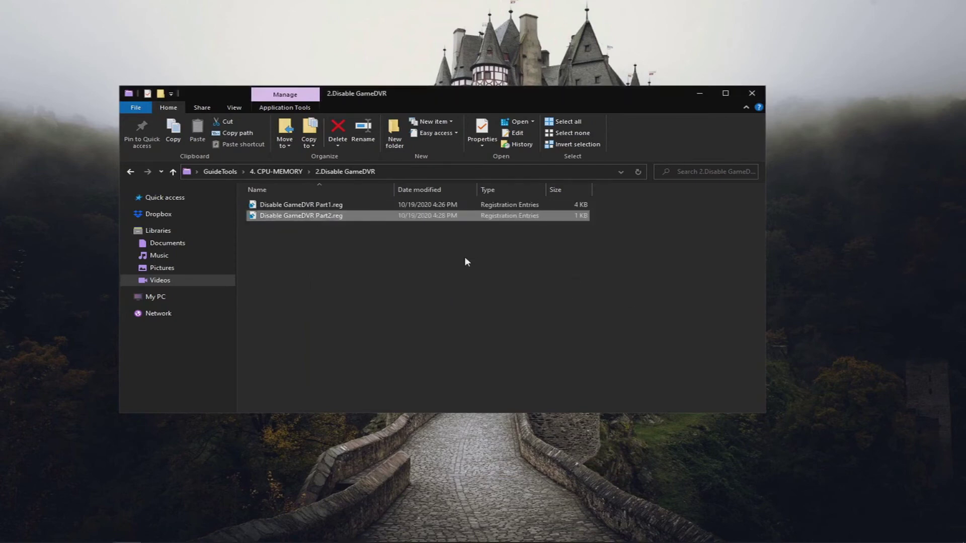
Step: From Task Manager's Details list, open dllhost.exe's file location in System32
{"action": "right_click", "coordinate": [385, 533]}
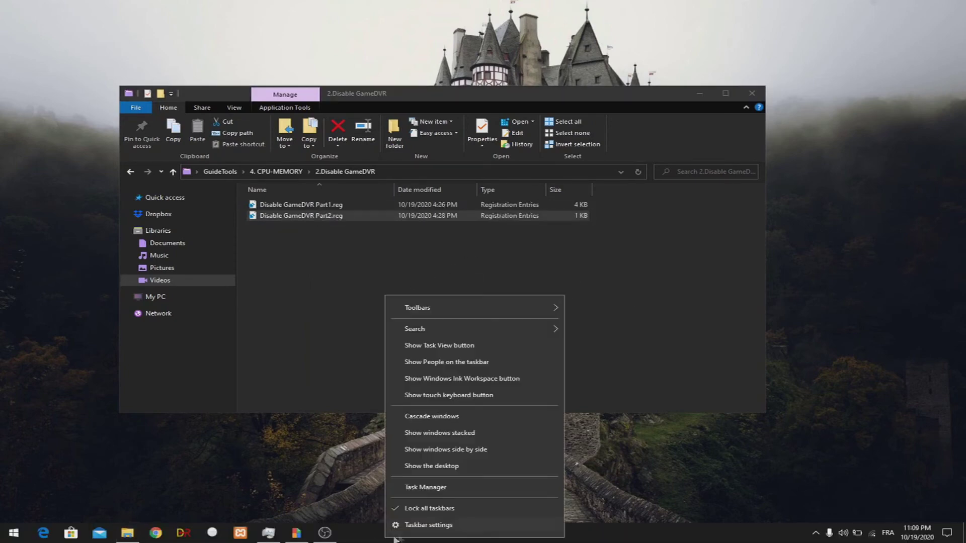
{"action": "left_click", "coordinate": [426, 487]}
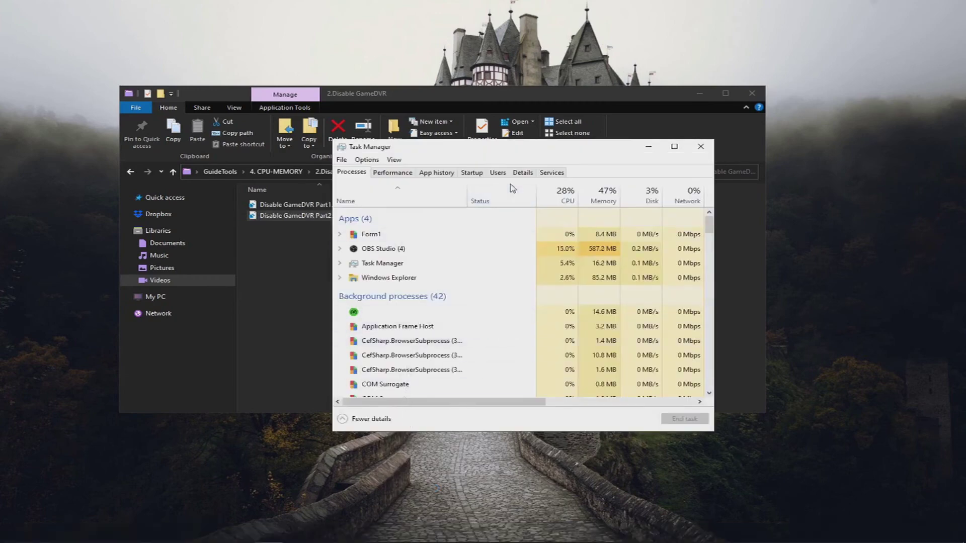
{"action": "left_click", "coordinate": [523, 173]}
{"action": "left_click", "coordinate": [405, 223]}
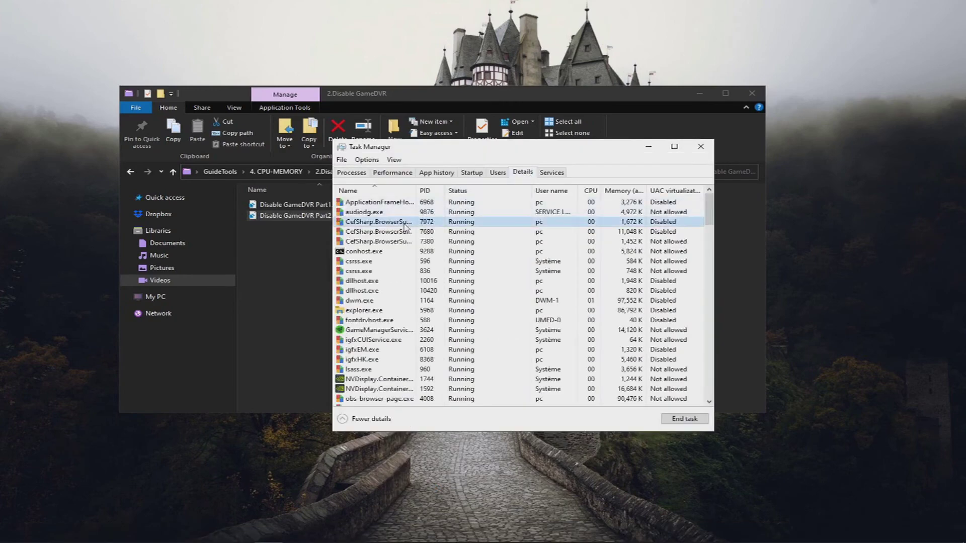
{"action": "key", "text": "g"}
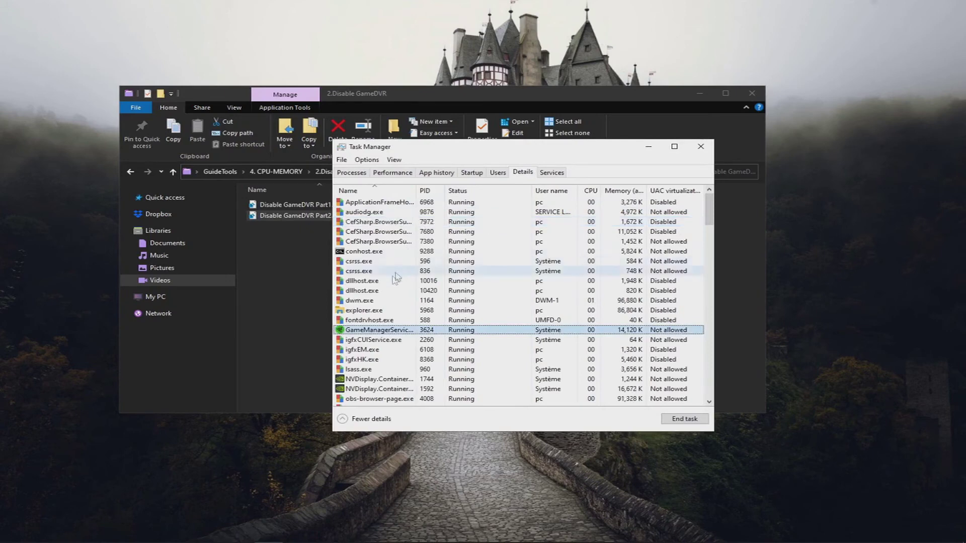
{"action": "left_click", "coordinate": [370, 321]}
{"action": "right_click", "coordinate": [370, 322]}
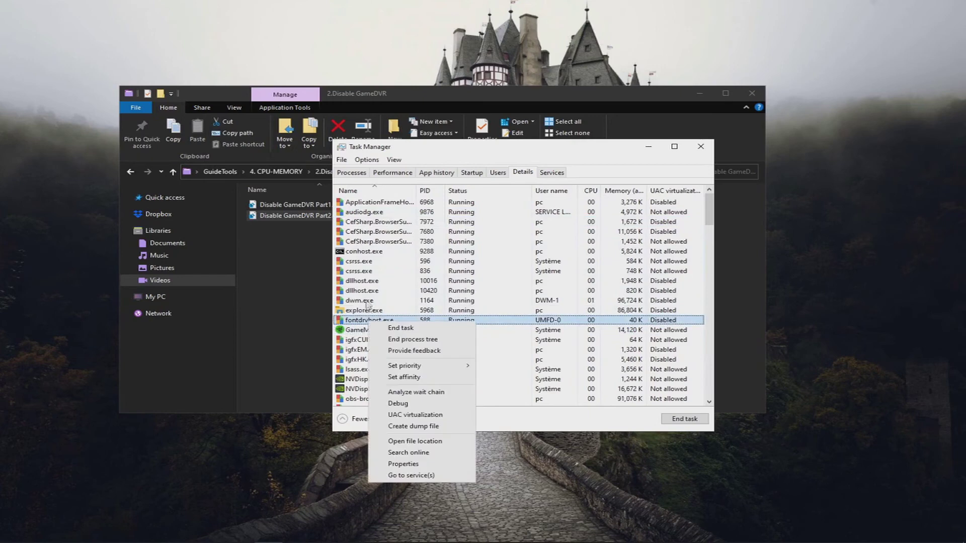
{"action": "left_click", "coordinate": [363, 291]}
{"action": "right_click", "coordinate": [363, 291]}
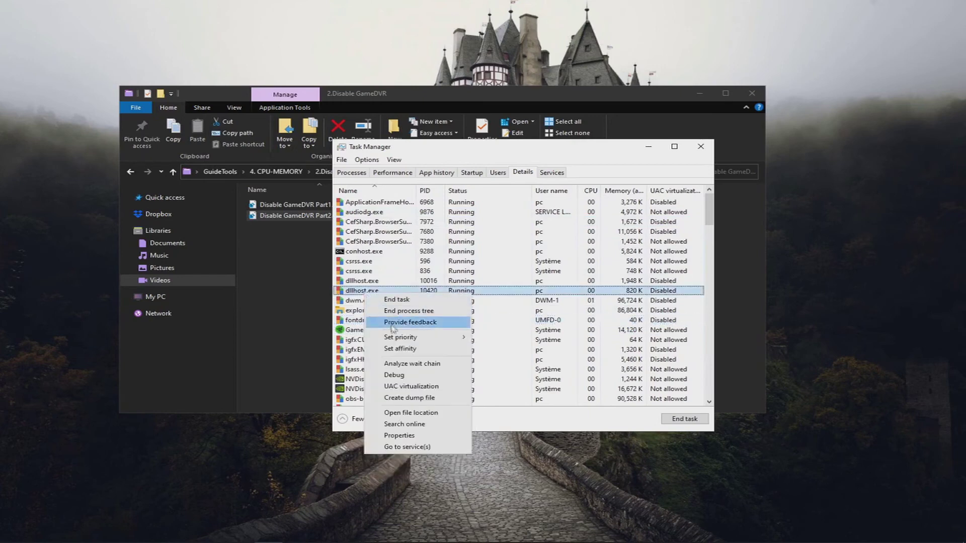
{"action": "left_click", "coordinate": [411, 412]}
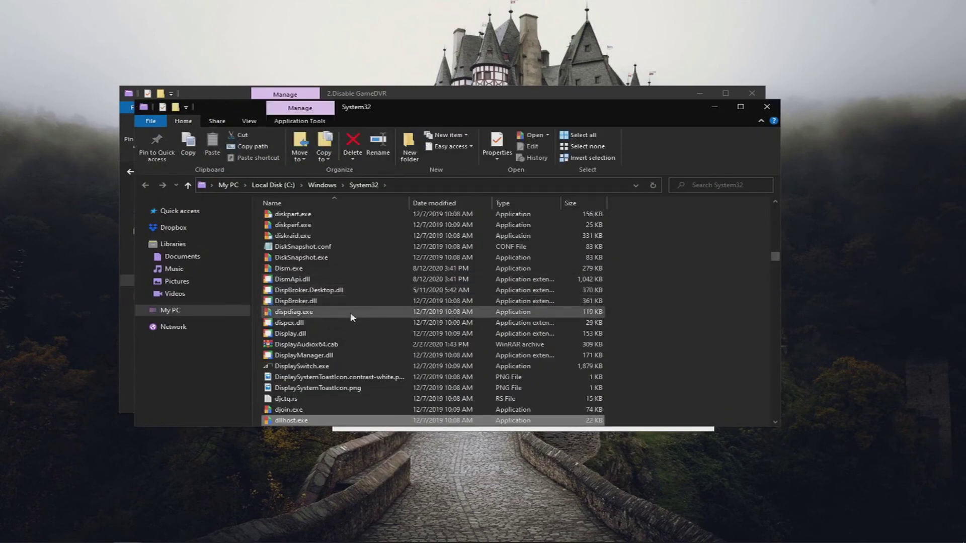
Step: Filter System32 for 'gamebar' and select GameBarPresenceWriter.exe
{"action": "type", "text": "gamebar"}
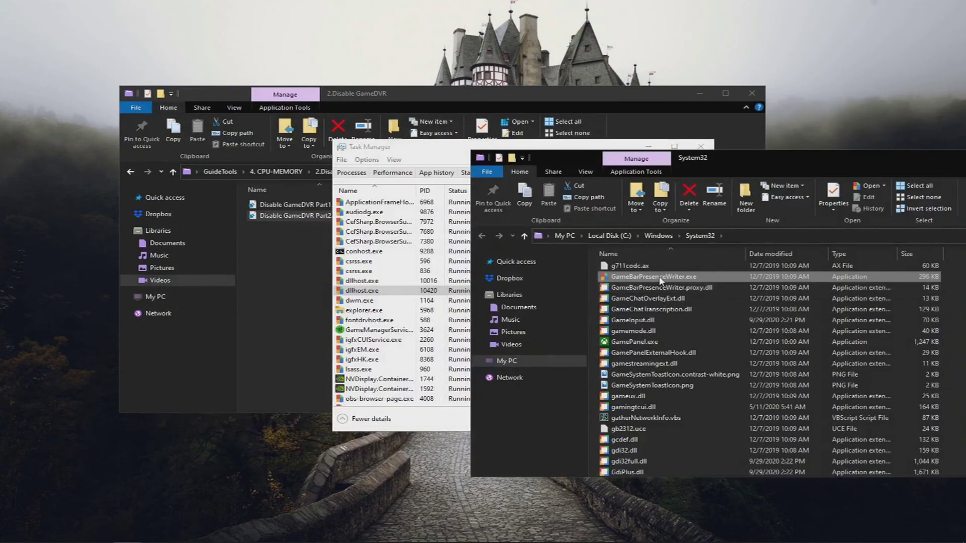
{"action": "left_click", "coordinate": [688, 289]}
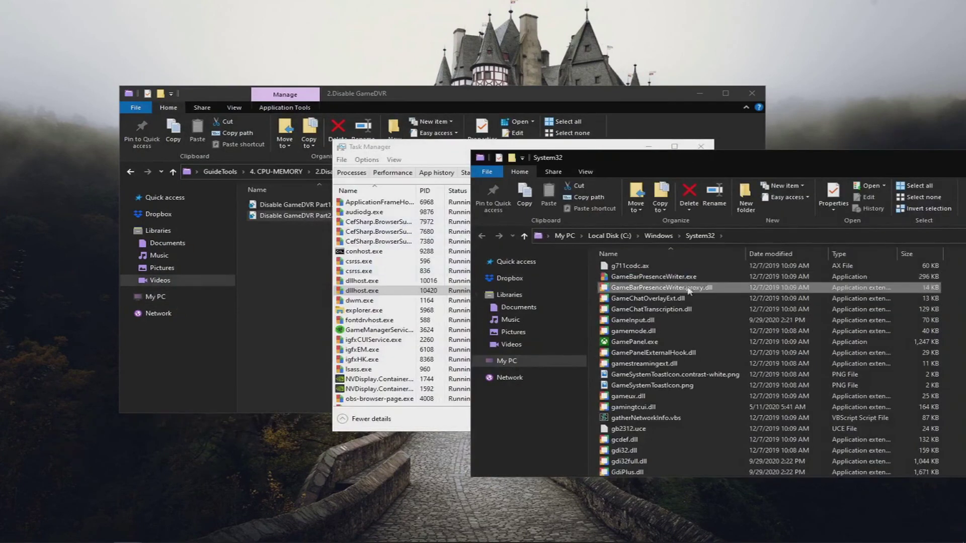
{"action": "left_click", "coordinate": [700, 277]}
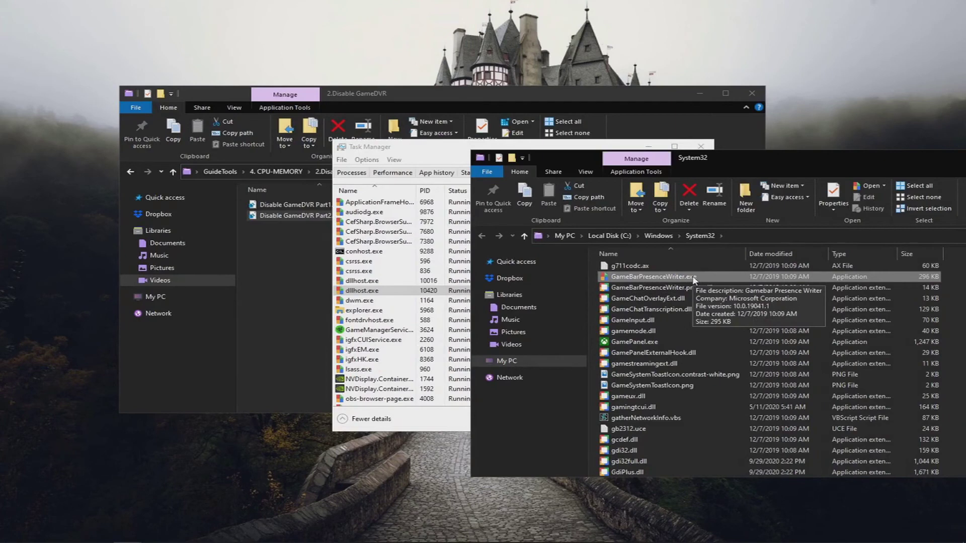
Step: Open GameBarPresenceWriter.exe's Advanced Security Settings and start changing its owner
{"action": "right_click", "coordinate": [692, 276]}
{"action": "left_click", "coordinate": [717, 535]}
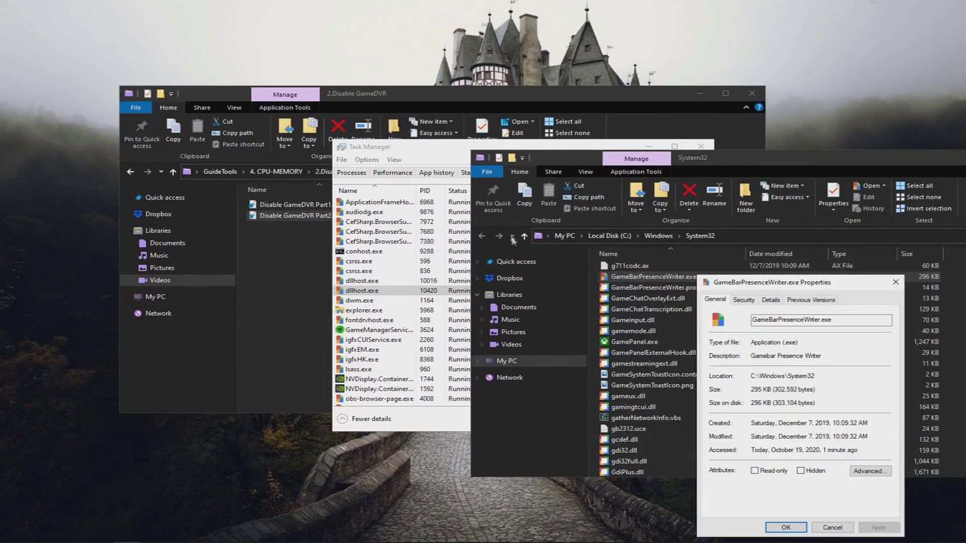
{"action": "left_click", "coordinate": [741, 301]}
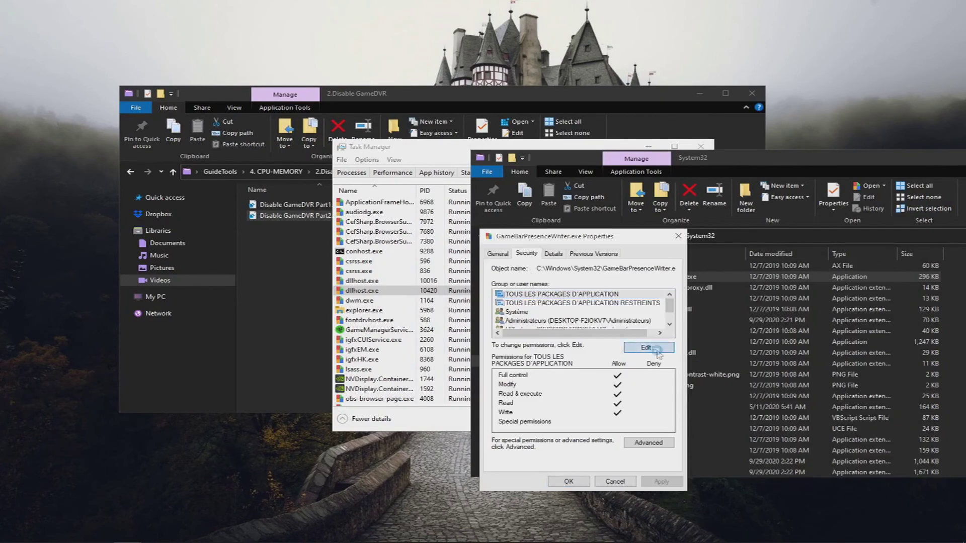
{"action": "left_click", "coordinate": [658, 351]}
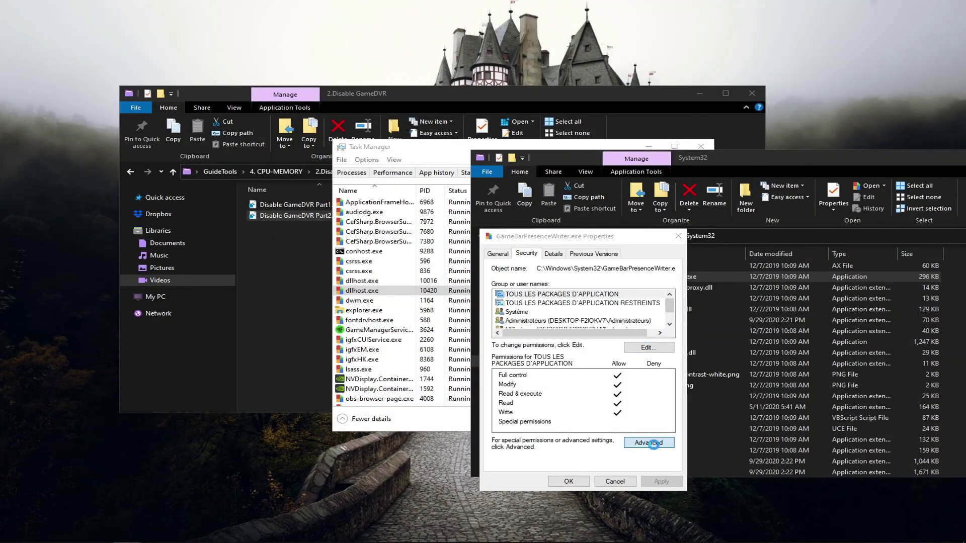
{"action": "left_click", "coordinate": [654, 443]}
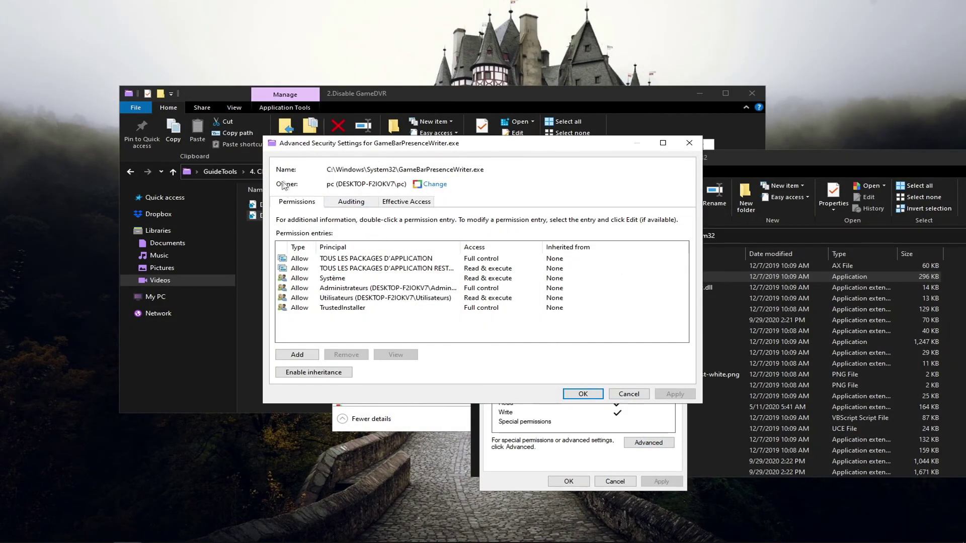
{"action": "left_click", "coordinate": [446, 185]}
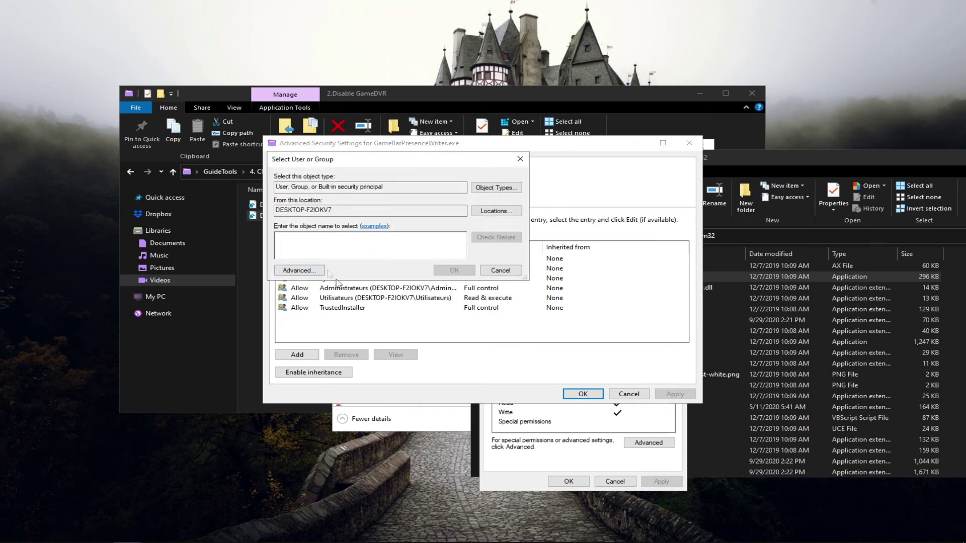
{"action": "left_click_drag", "start_coordinate": [322, 159], "coordinate": [357, 152]}
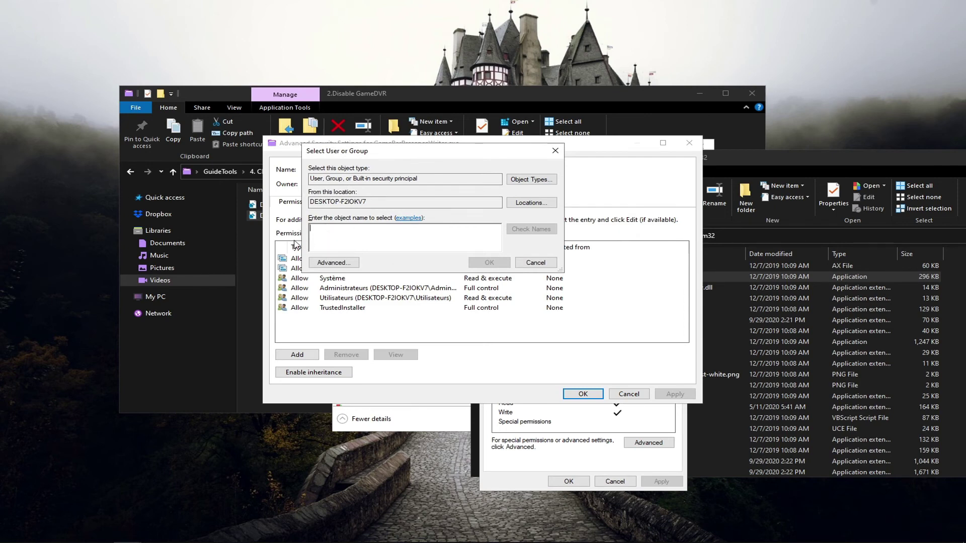
Step: Read the current user name from the %appdata% path, then return to the owner picker
{"action": "left_click", "coordinate": [245, 261]}
{"action": "left_click", "coordinate": [398, 172]}
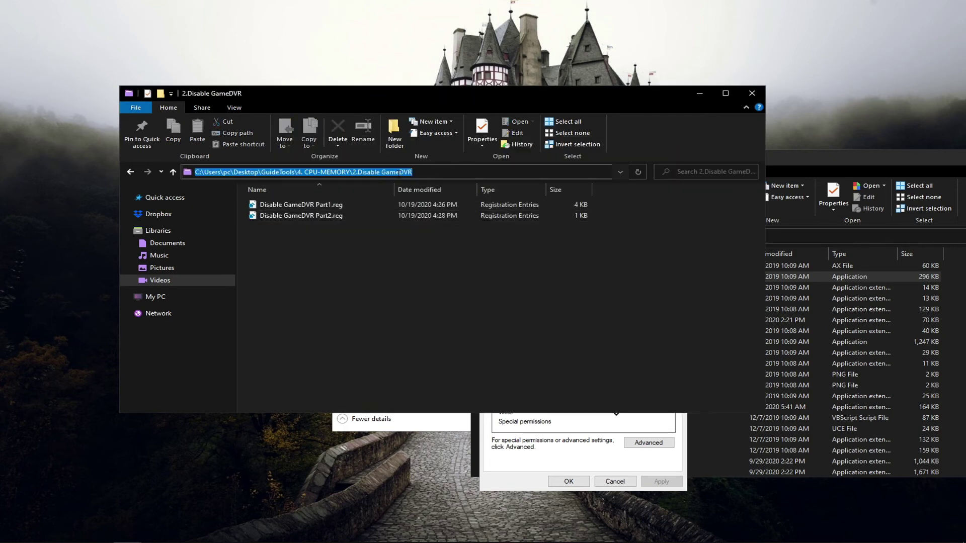
{"action": "type", "text": "%a"}
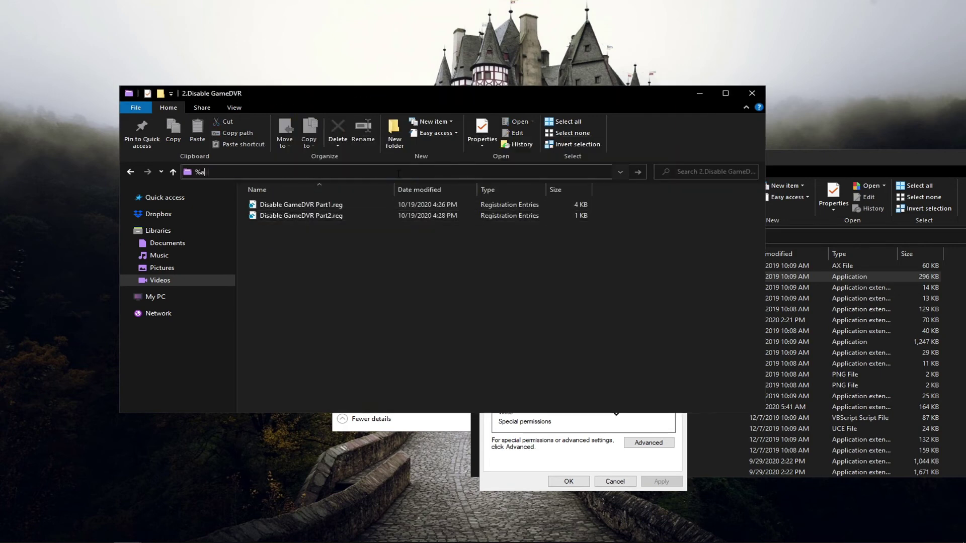
{"action": "type", "text": "ppdata%"}
{"action": "key", "text": "Return"}
{"action": "left_click", "coordinate": [307, 171]}
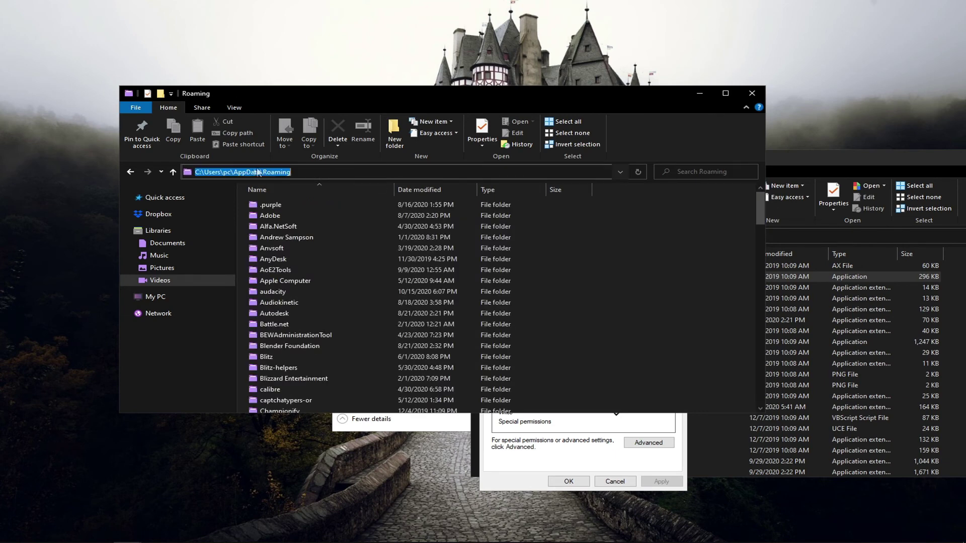
{"action": "left_click", "coordinate": [227, 172]}
{"action": "double_click", "coordinate": [228, 172]}
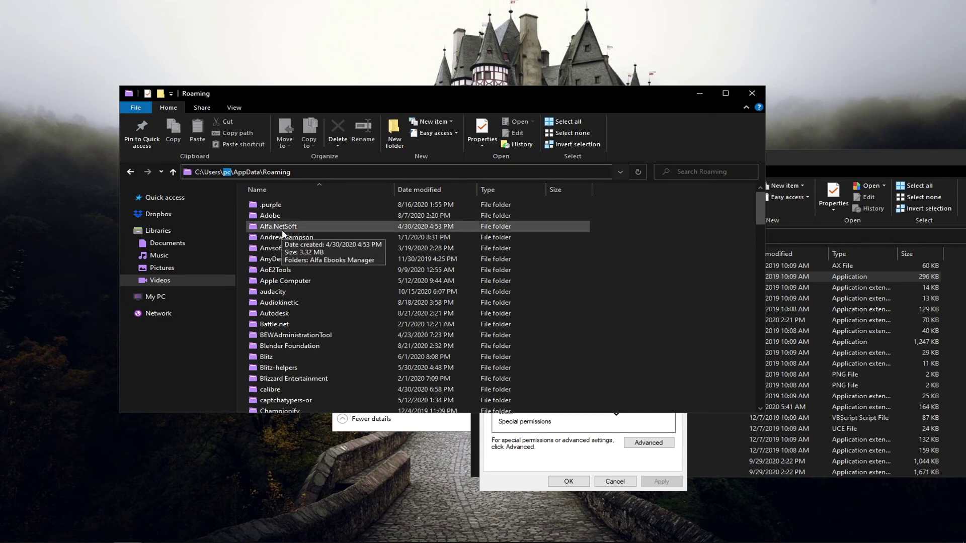
{"action": "left_click", "coordinate": [255, 227]}
{"action": "left_click", "coordinate": [130, 171]}
{"action": "left_click", "coordinate": [812, 156]}
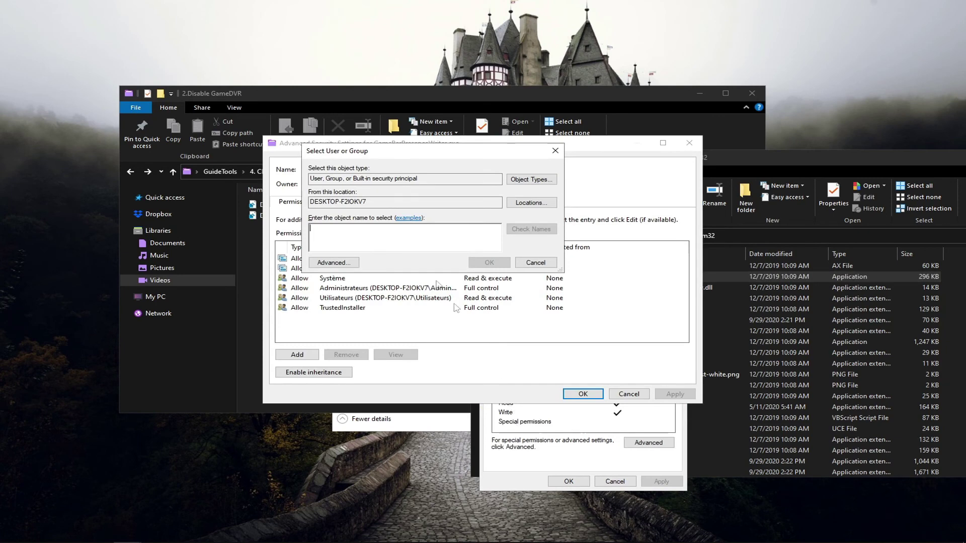
Step: Set the current account as file owner and review the Administrateurs permissions
{"action": "type", "text": "pc"}
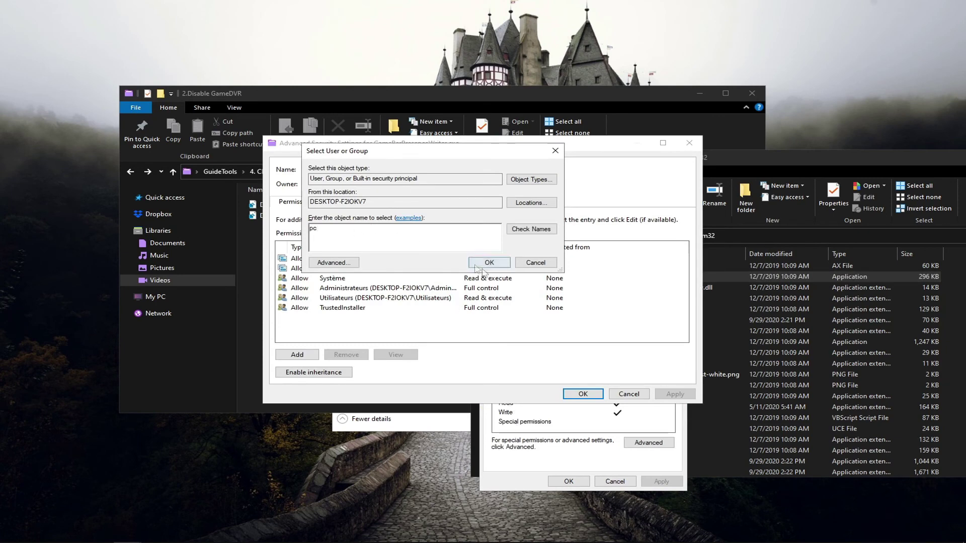
{"action": "left_click", "coordinate": [517, 230]}
{"action": "left_click", "coordinate": [488, 262]}
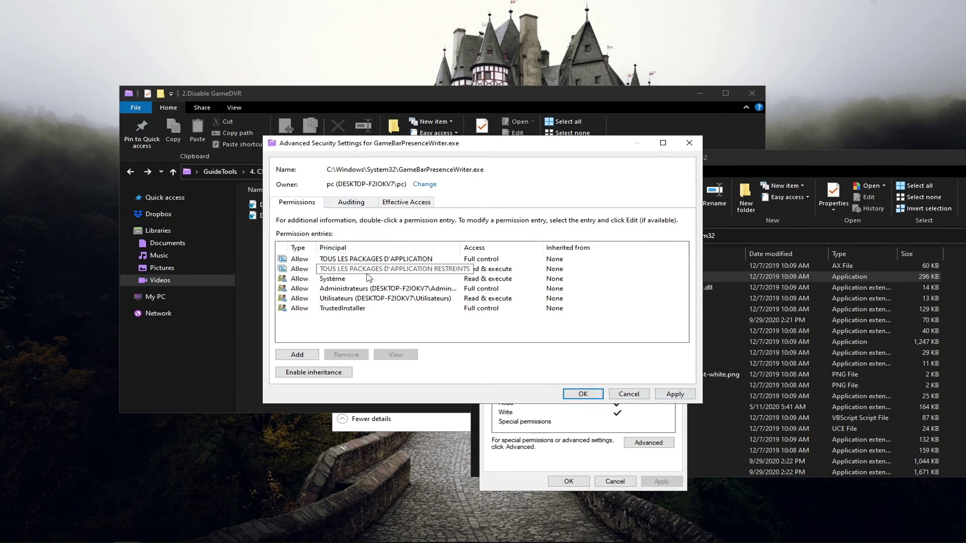
{"action": "left_click", "coordinate": [350, 291]}
{"action": "left_click", "coordinate": [350, 293]}
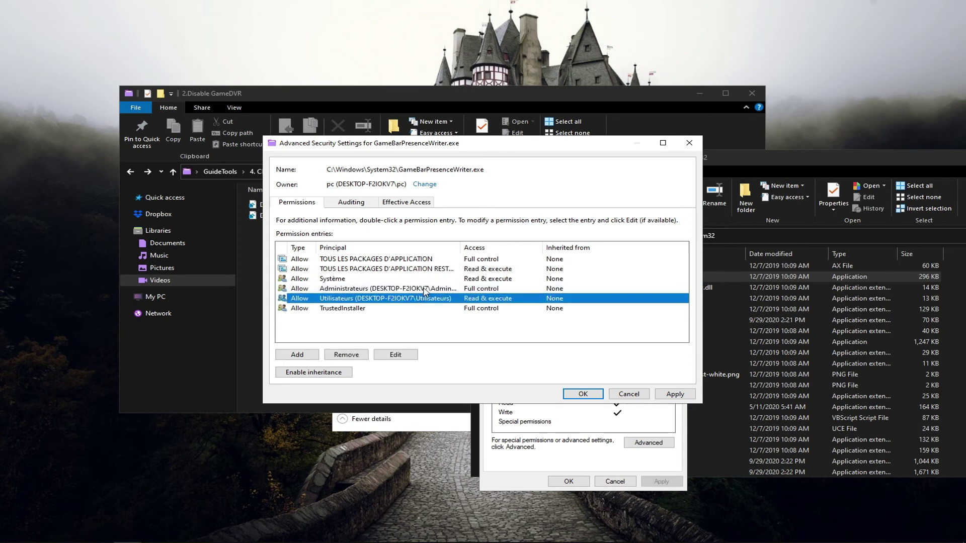
{"action": "left_click", "coordinate": [424, 291]}
{"action": "left_click", "coordinate": [396, 355]}
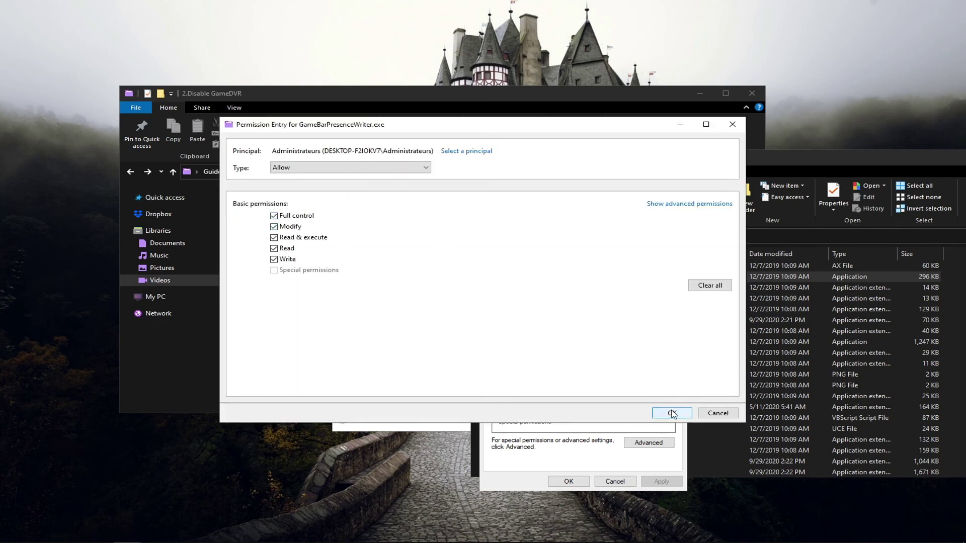
{"action": "left_click", "coordinate": [672, 414]}
Step: Give Utilisateurs full control and apply the changes, accepting the security prompts
{"action": "left_click", "coordinate": [465, 299]}
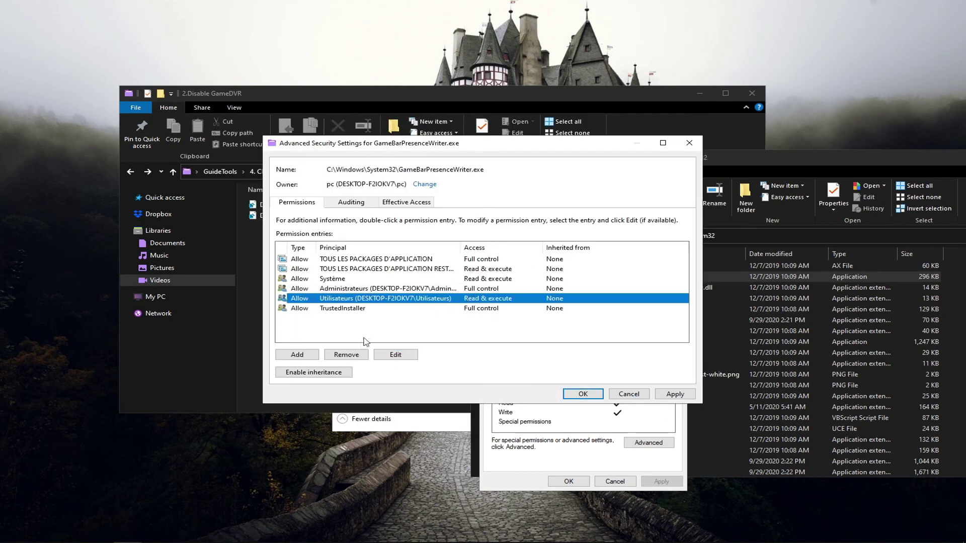
{"action": "left_click", "coordinate": [396, 355]}
{"action": "left_click", "coordinate": [294, 217]}
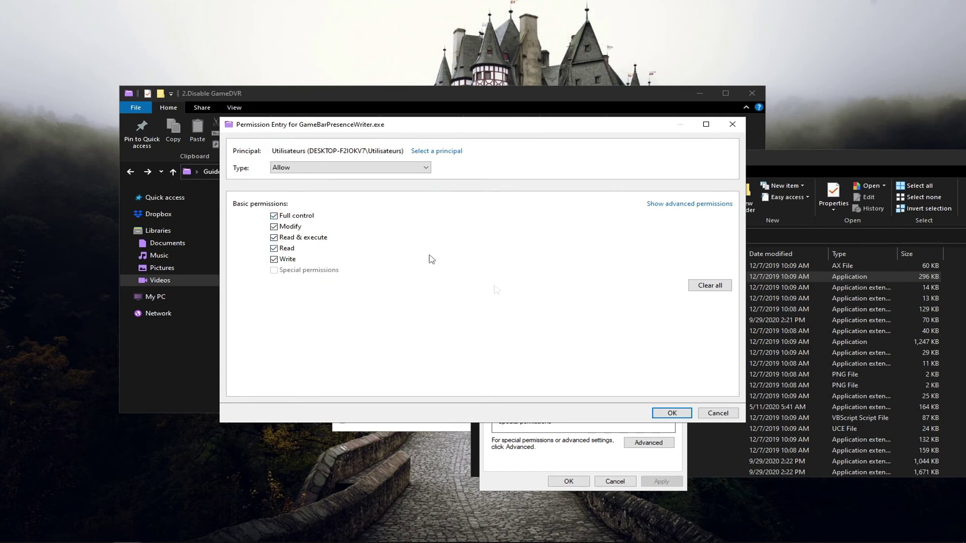
{"action": "left_click", "coordinate": [672, 413]}
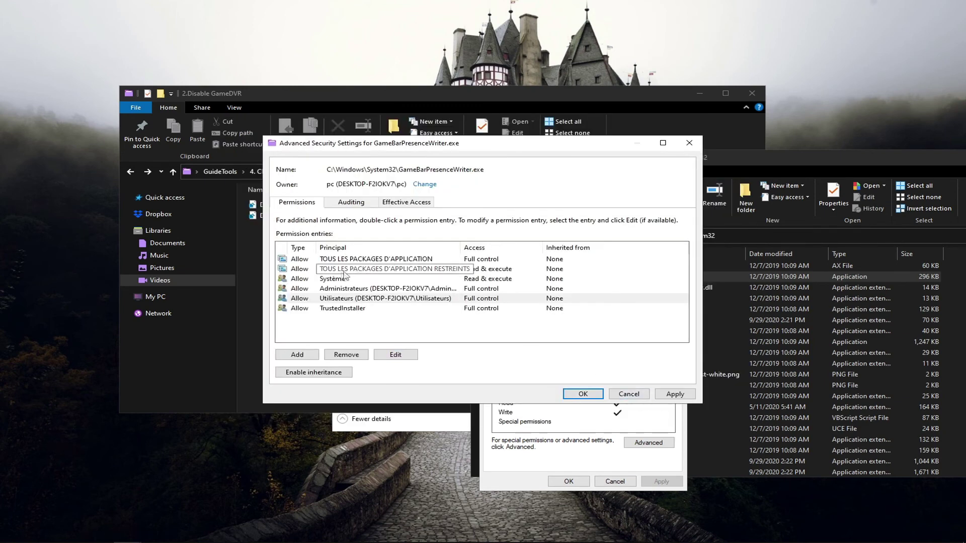
{"action": "left_click", "coordinate": [337, 279]}
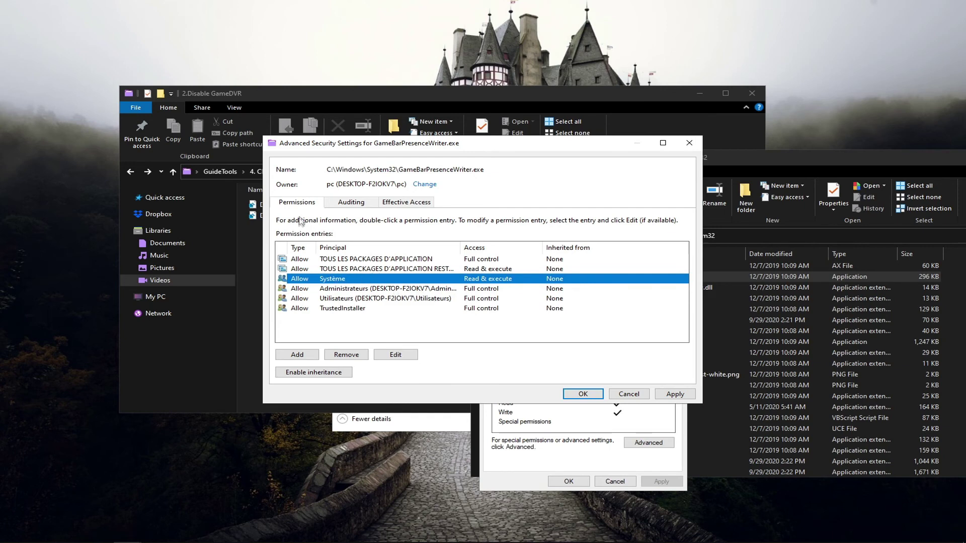
{"action": "left_click", "coordinate": [672, 396]}
{"action": "left_click", "coordinate": [526, 320]}
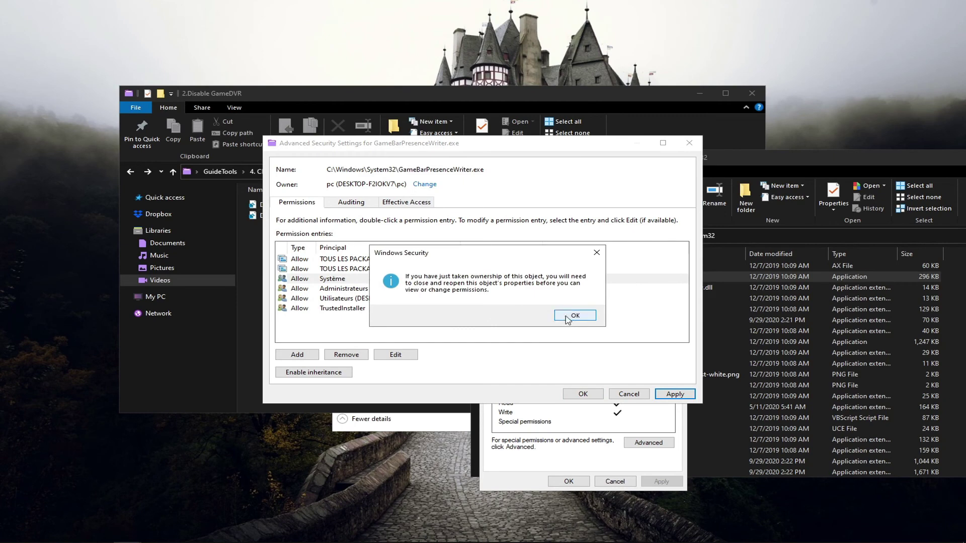
{"action": "left_click", "coordinate": [573, 315]}
{"action": "left_click", "coordinate": [581, 395]}
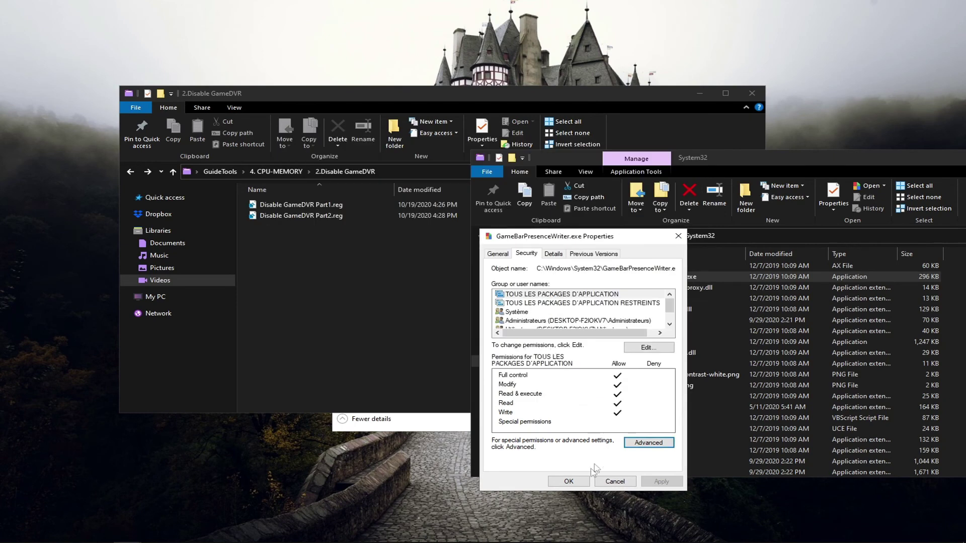
Step: Rename GameBarPresenceWriter.exe to GameBarPresenceWriter.exe.old with admin approval, then close the System32 window
{"action": "left_click", "coordinate": [569, 482]}
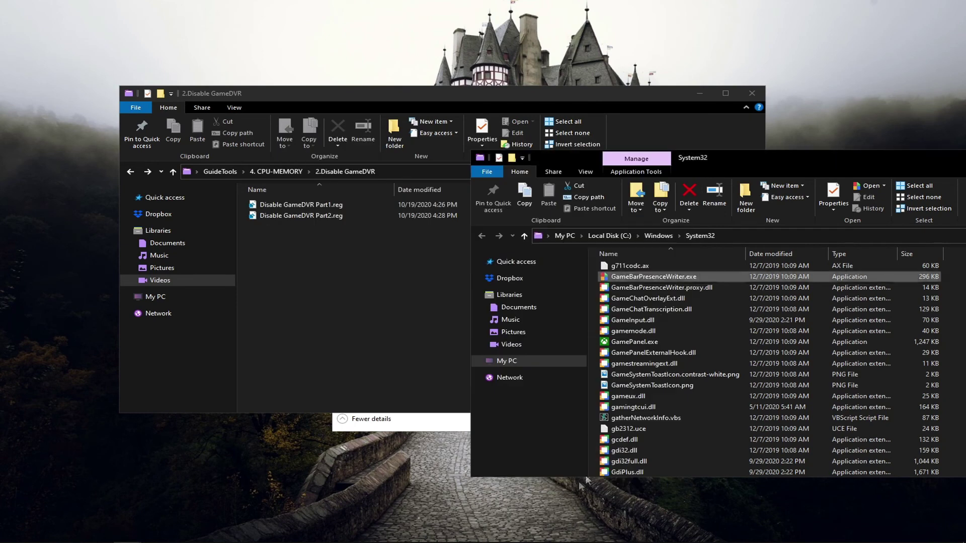
{"action": "left_click", "coordinate": [677, 278]}
{"action": "left_click", "coordinate": [702, 276]}
{"action": "type", "text": ".old"}
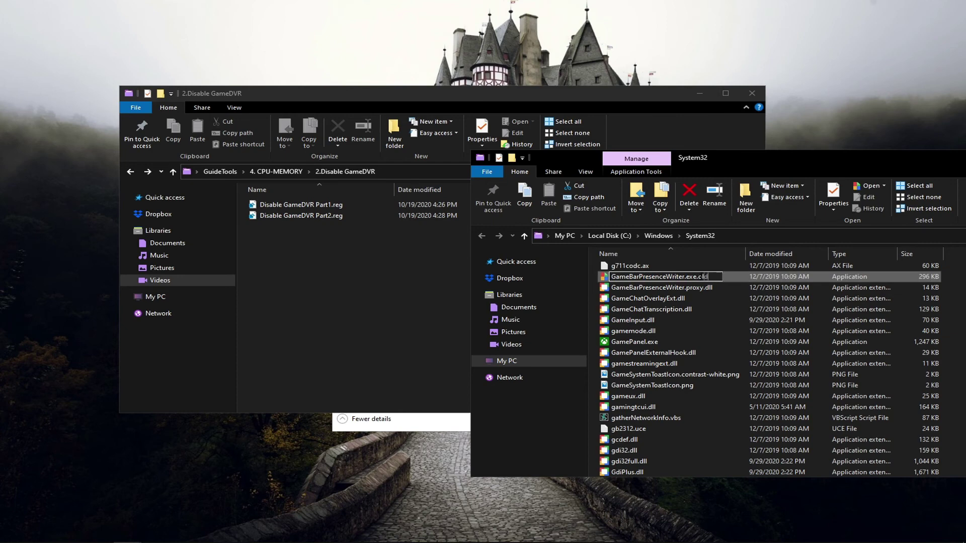
{"action": "key", "text": "Return"}
{"action": "key", "text": "Return"}
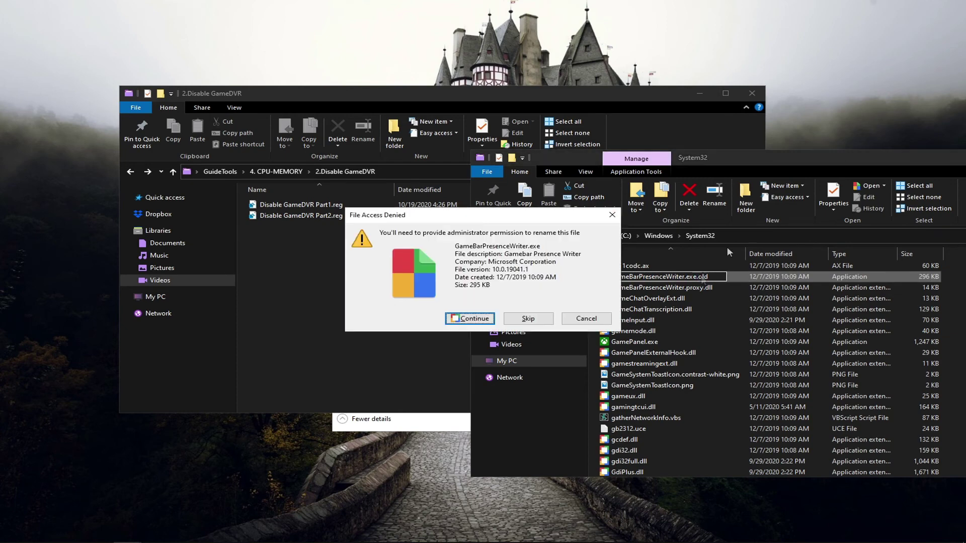
{"action": "left_click", "coordinate": [473, 320]}
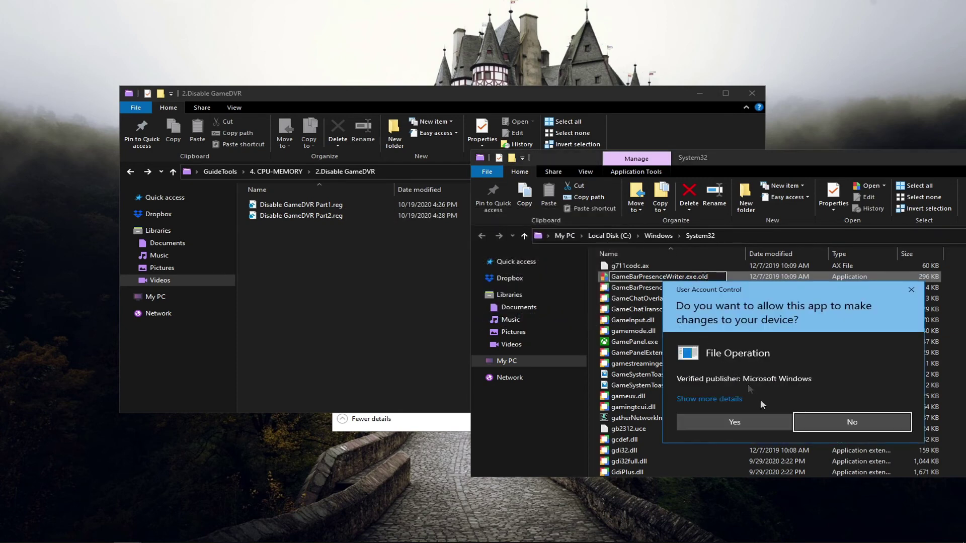
{"action": "left_click", "coordinate": [747, 424]}
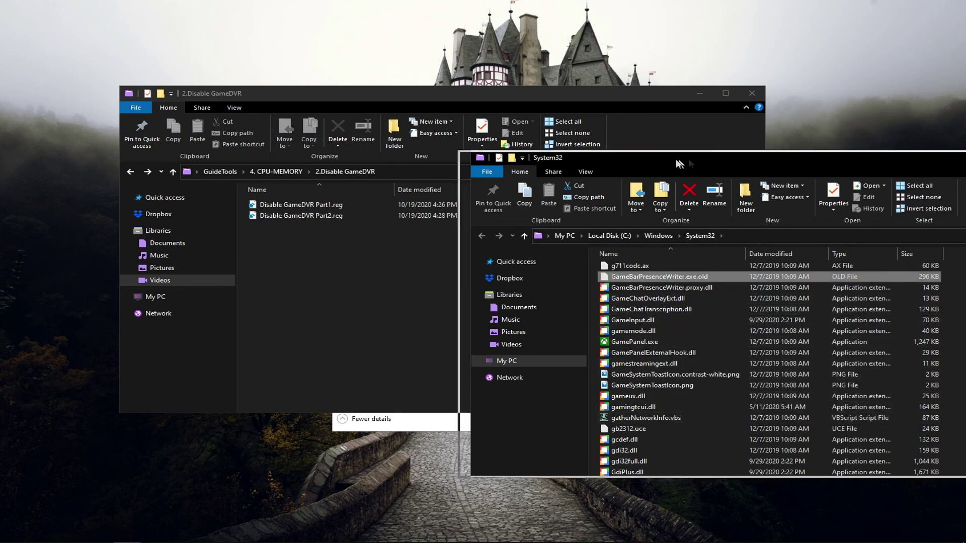
{"action": "left_click_drag", "start_coordinate": [689, 158], "coordinate": [428, 159]}
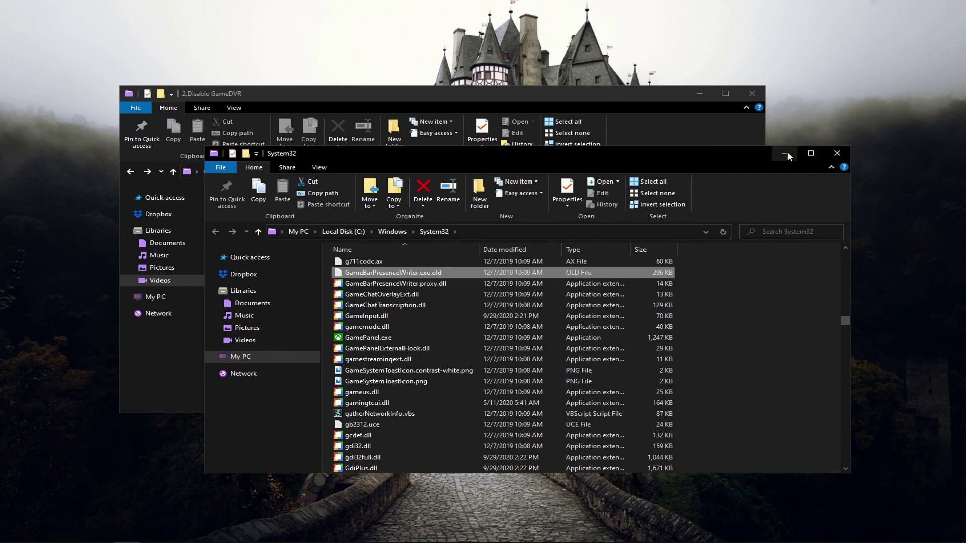
{"action": "left_click", "coordinate": [837, 154]}
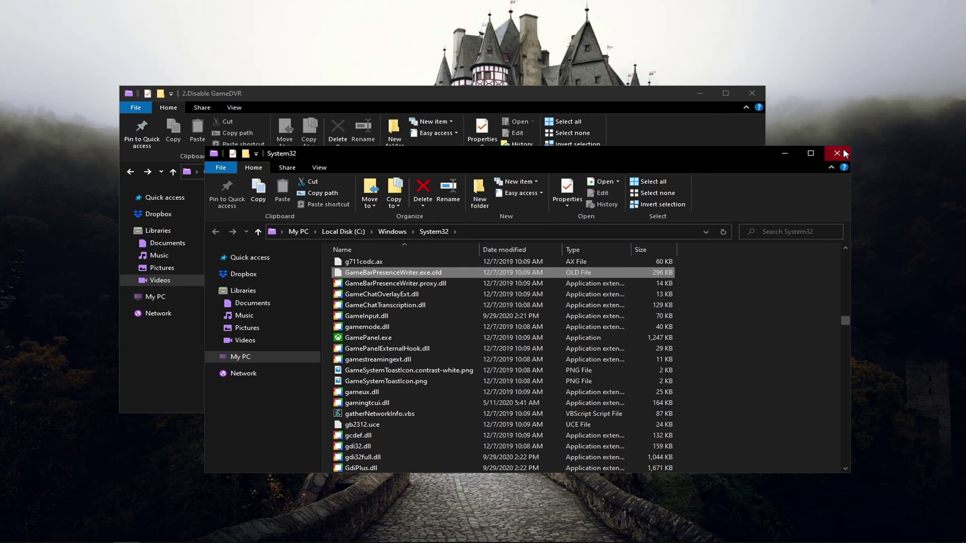
Step: From 4. CPU-MEMORY, open 3.DefenderControl and run DefenderControl to turn Windows Defender off
{"action": "left_click", "coordinate": [276, 171]}
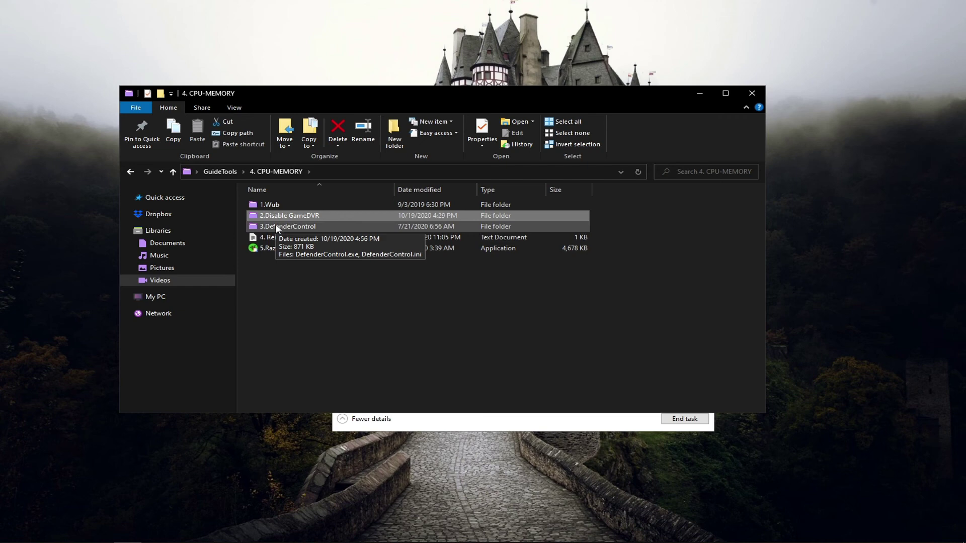
{"action": "left_click", "coordinate": [295, 229]}
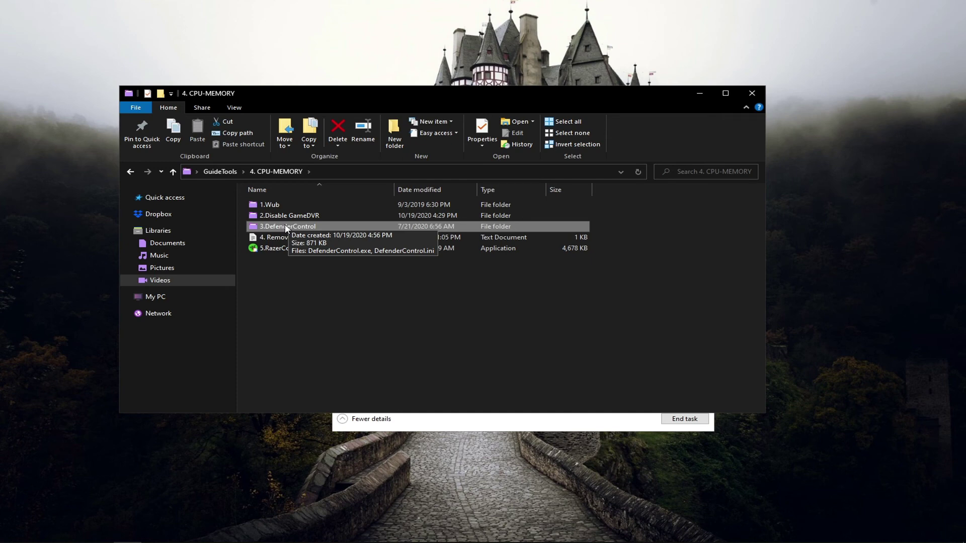
{"action": "double_click", "coordinate": [285, 227]}
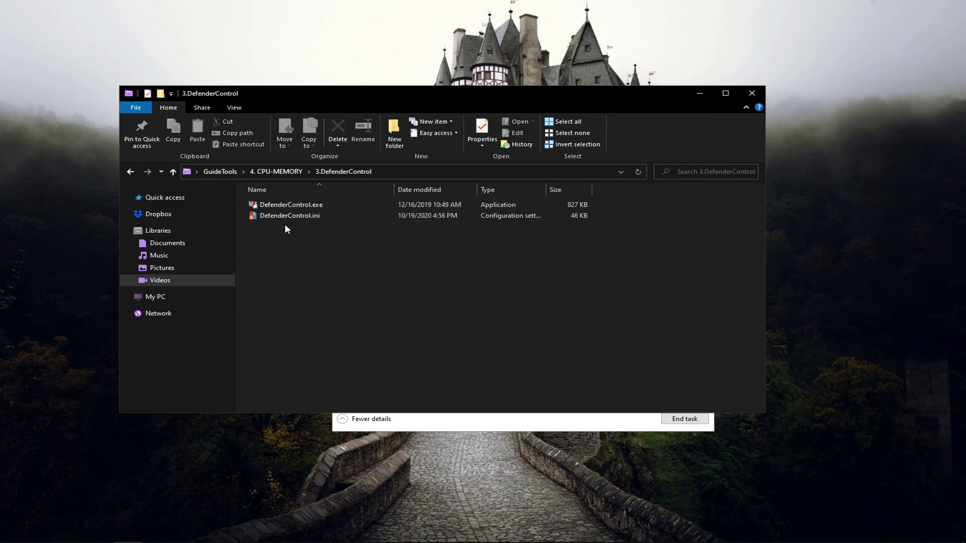
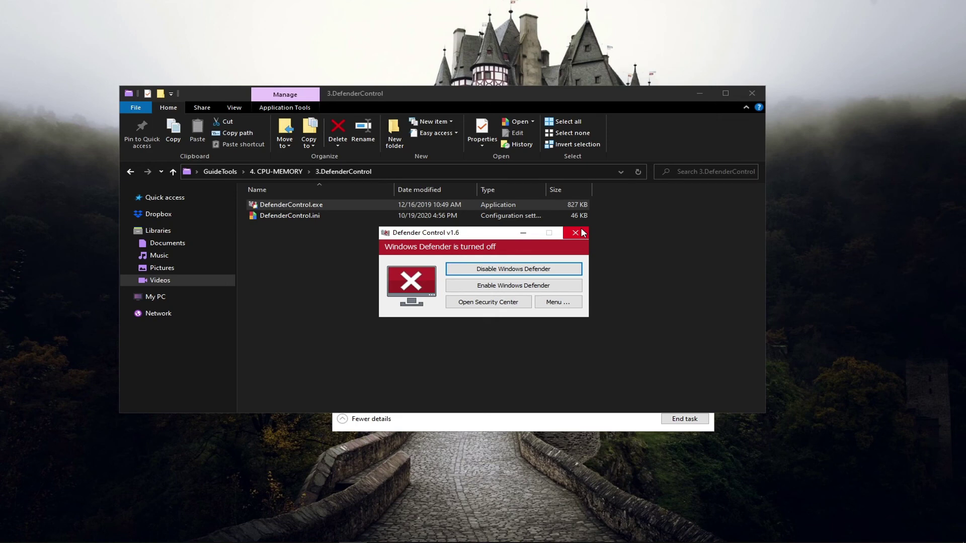
Step: Close Defender Control and go back up to the 4. CPU-MEMORY folder
{"action": "left_click", "coordinate": [581, 233]}
{"action": "left_click", "coordinate": [579, 234]}
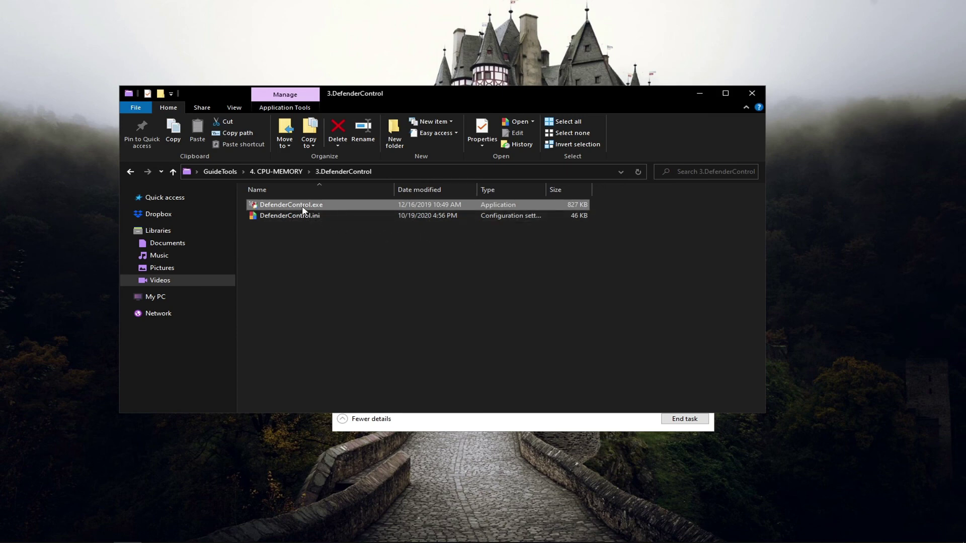
{"action": "left_click", "coordinate": [275, 174]}
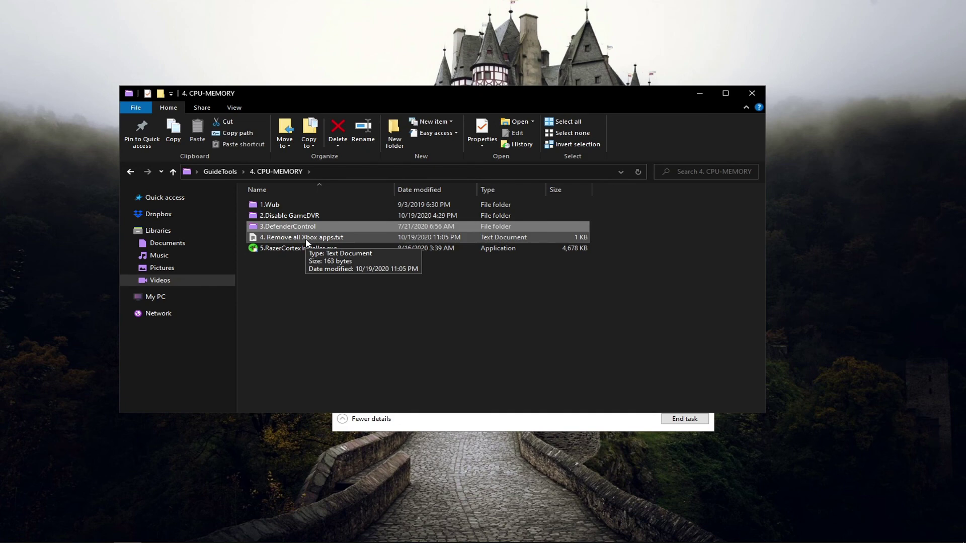
Step: Copy the Get-AppxPackage *xbox* | Remove-AppxPackage line from '4. Remove all Xbox apps.txt', then close it
{"action": "left_click", "coordinate": [288, 273]}
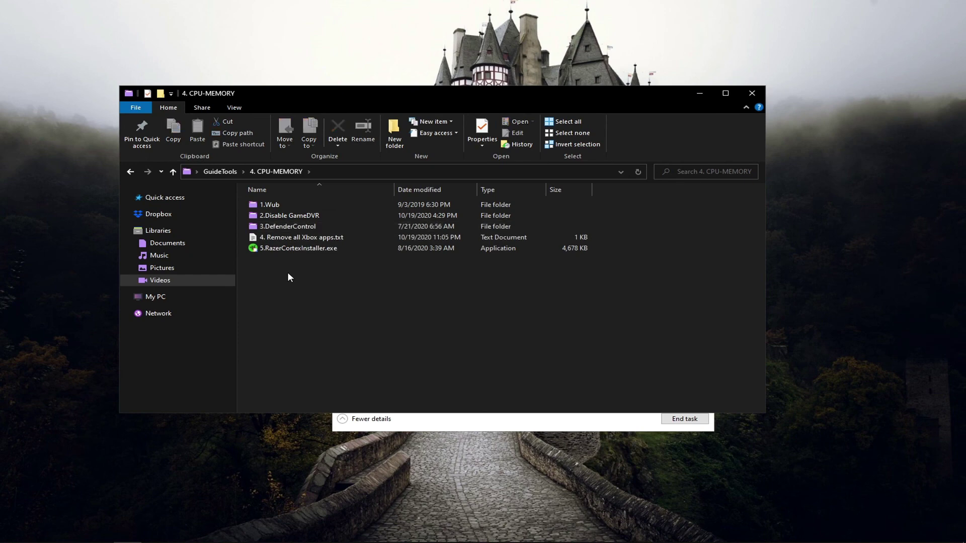
{"action": "double_click", "coordinate": [292, 240]}
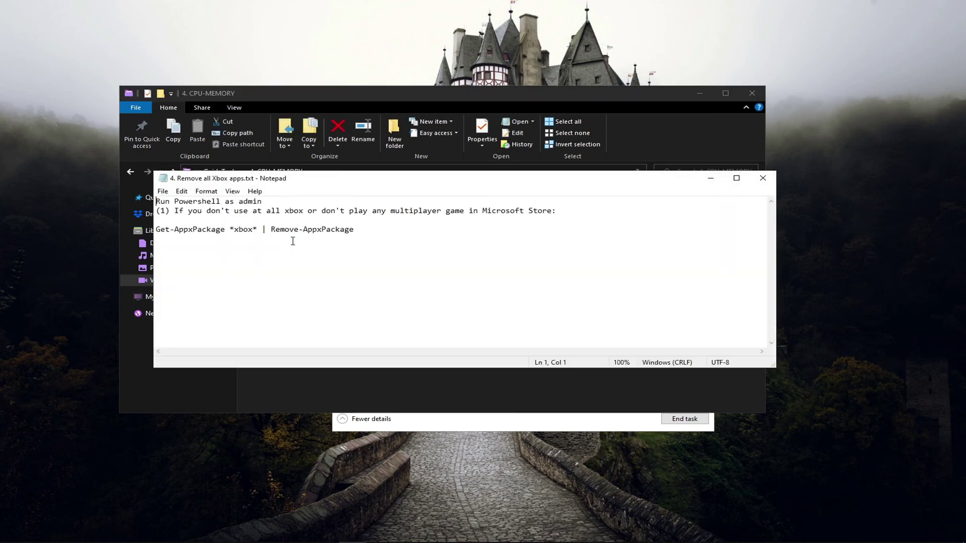
{"action": "left_click_drag", "start_coordinate": [391, 230], "coordinate": [156, 231]}
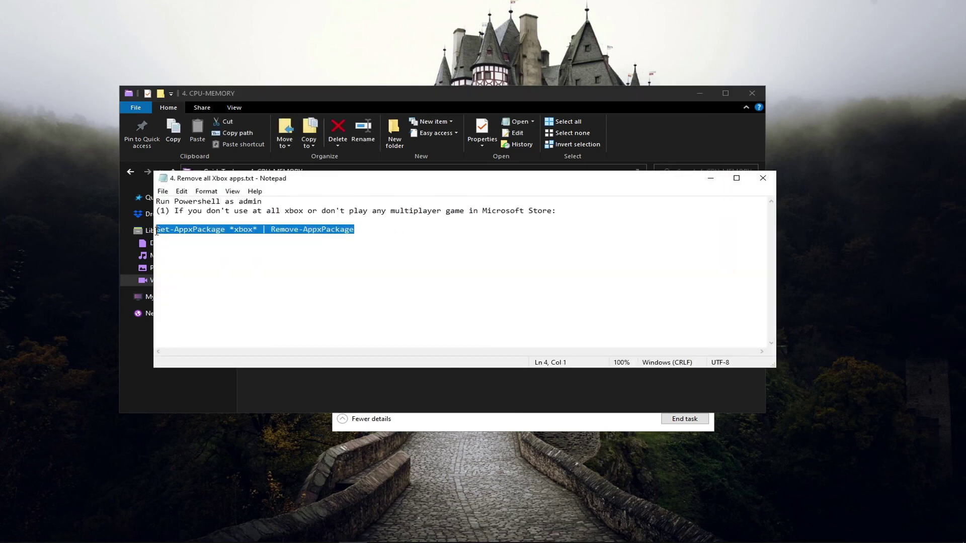
{"action": "right_click", "coordinate": [156, 231]}
{"action": "left_click", "coordinate": [189, 263]}
{"action": "left_click_drag", "start_coordinate": [175, 210], "coordinate": [549, 210]}
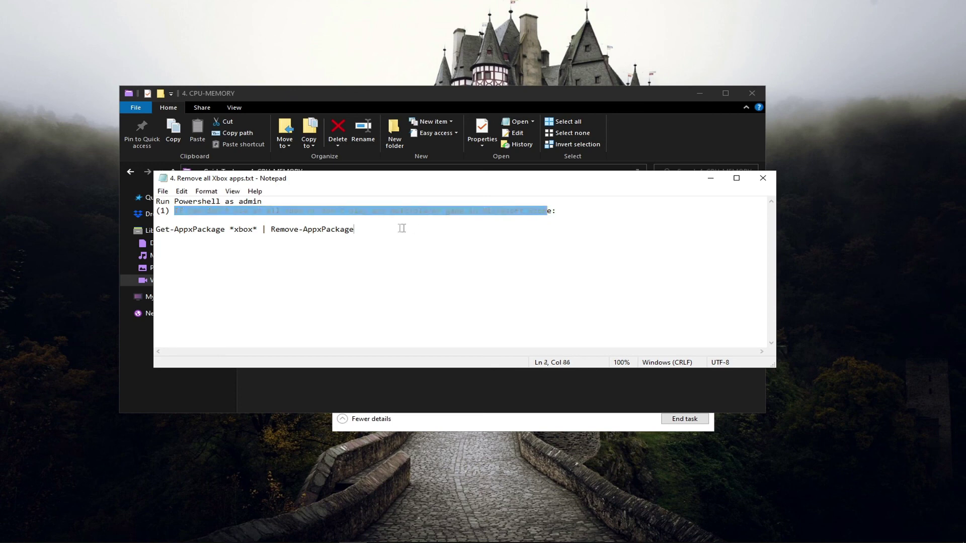
{"action": "left_click_drag", "start_coordinate": [401, 228], "coordinate": [155, 230]}
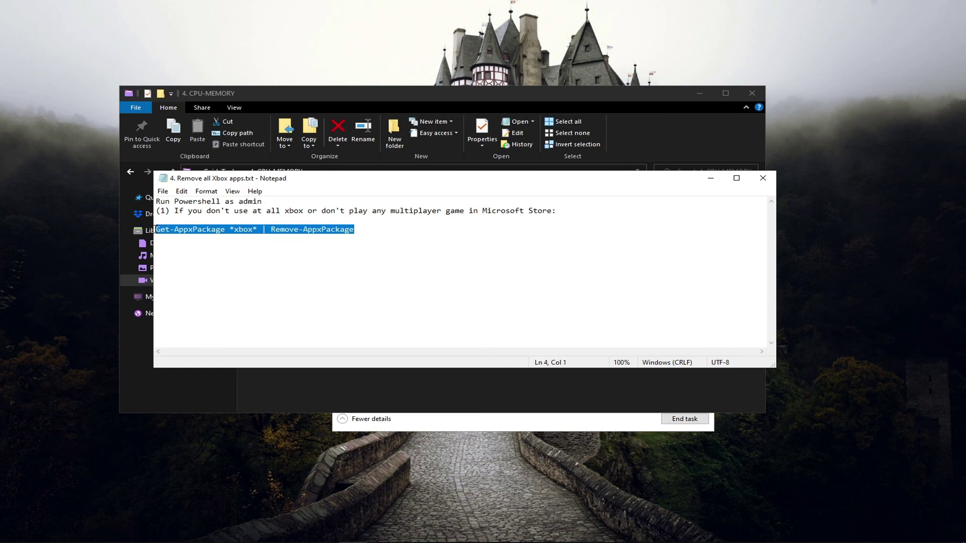
{"action": "left_click", "coordinate": [763, 179]}
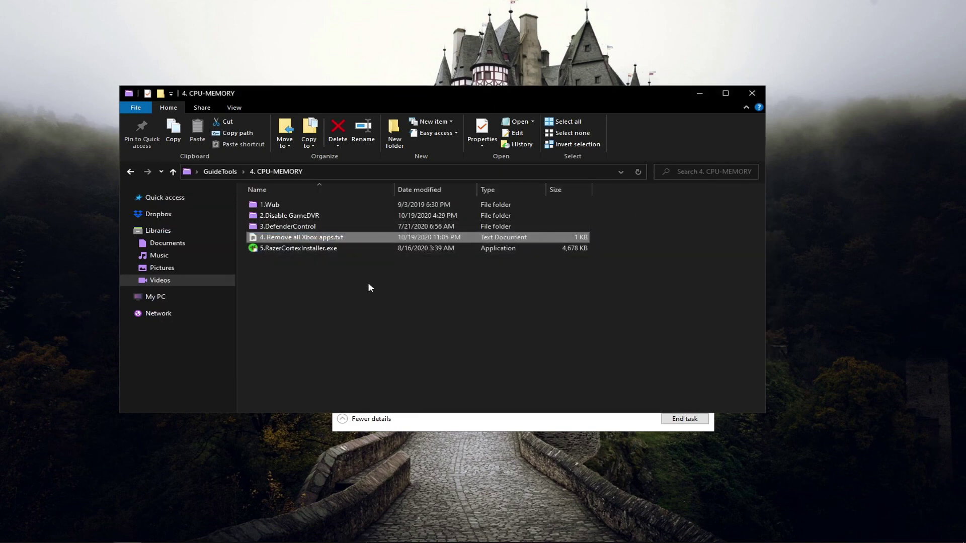
Step: Paste the Xbox-removal command into an administrator PowerShell, then close PowerShell
{"action": "left_click", "coordinate": [14, 533]}
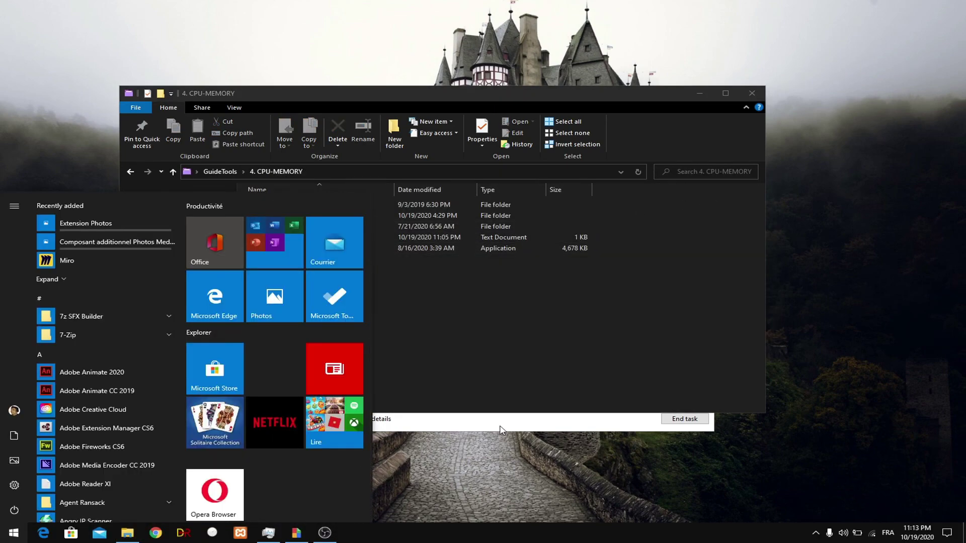
{"action": "type", "text": "power"}
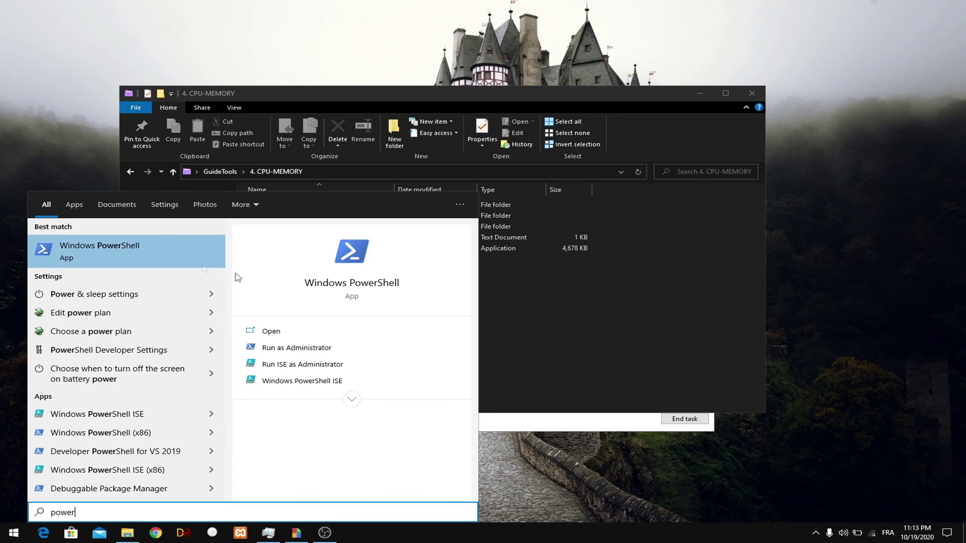
{"action": "left_click", "coordinate": [302, 354]}
{"action": "left_click", "coordinate": [415, 332]}
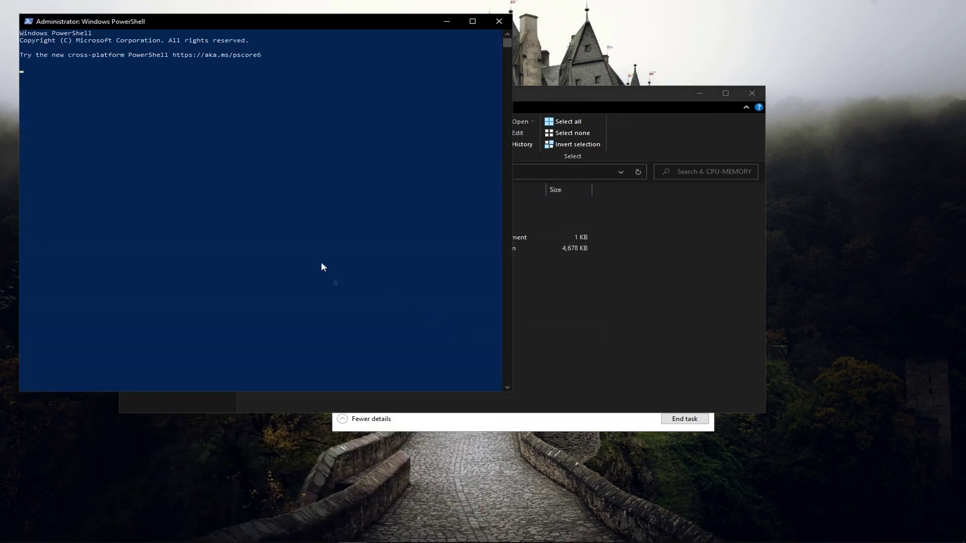
{"action": "right_click", "coordinate": [167, 93]}
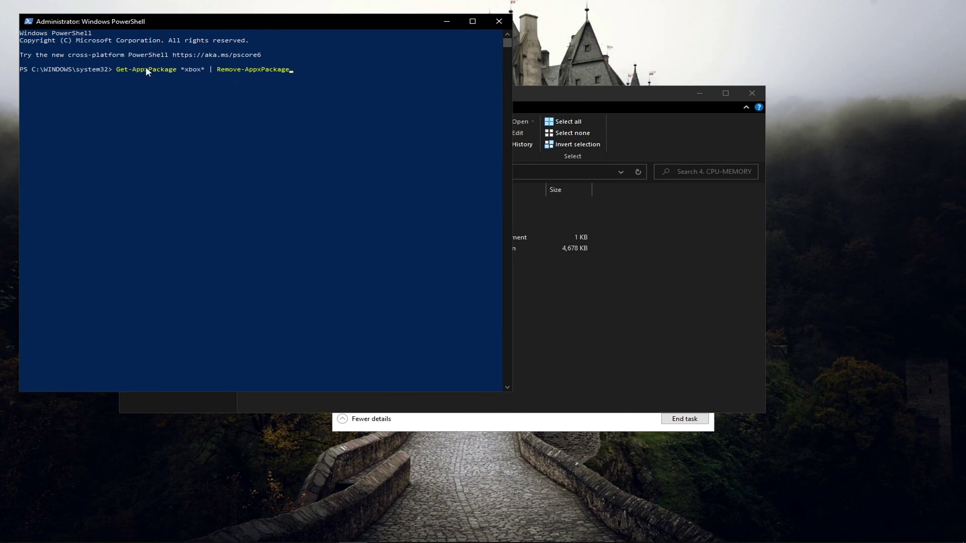
{"action": "left_click", "coordinate": [497, 22]}
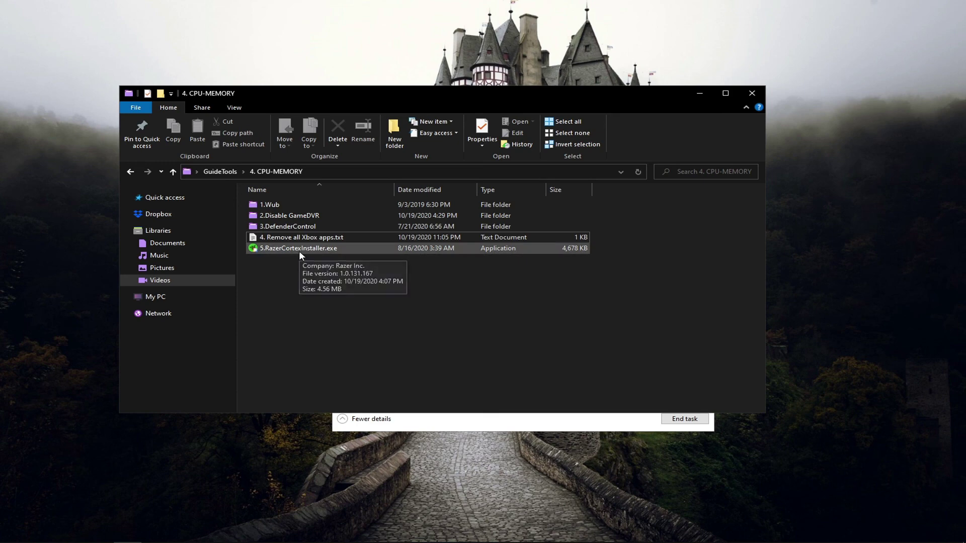
Step: Close Task Manager and launch Razer Cortex from the Razer tray icon menu
{"action": "left_click", "coordinate": [498, 425]}
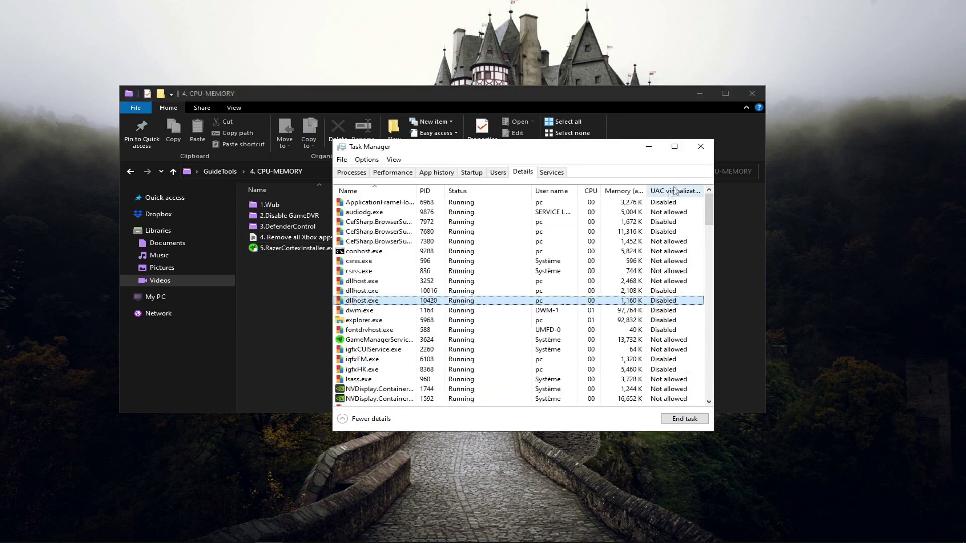
{"action": "left_click", "coordinate": [700, 146]}
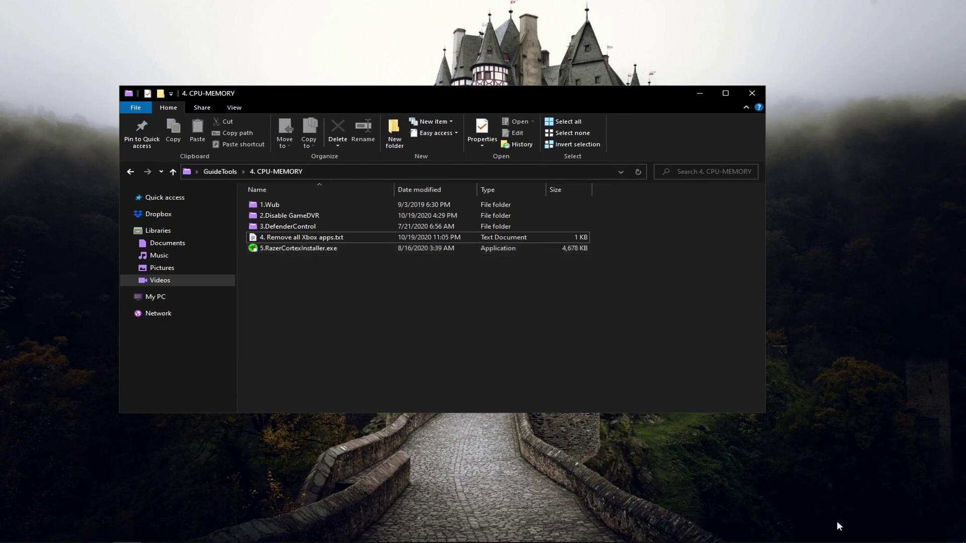
{"action": "left_click", "coordinate": [816, 533]}
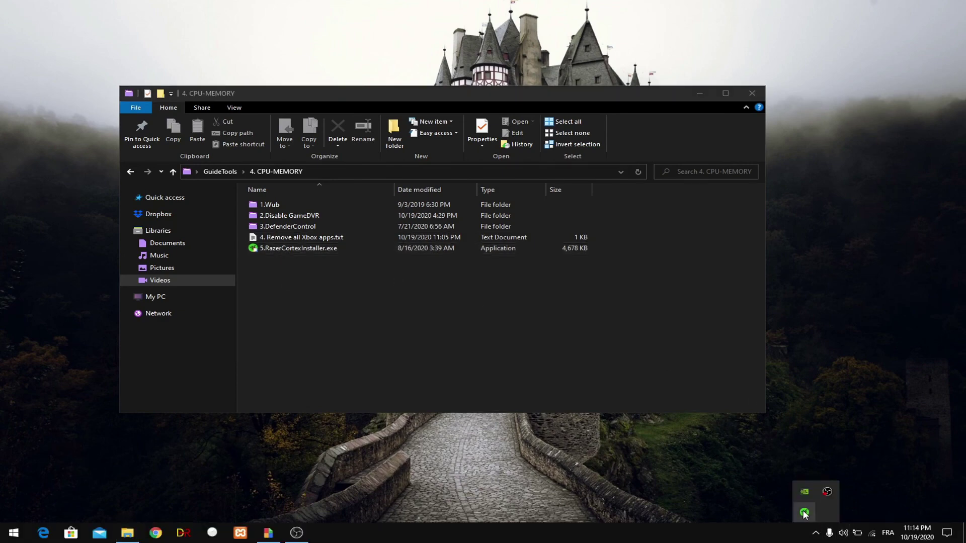
{"action": "right_click", "coordinate": [804, 513]}
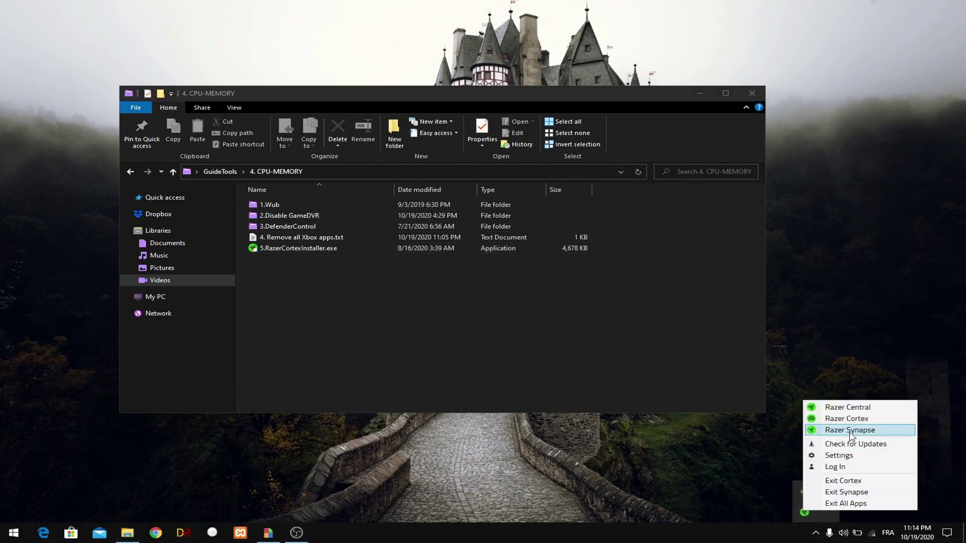
{"action": "left_click", "coordinate": [857, 419]}
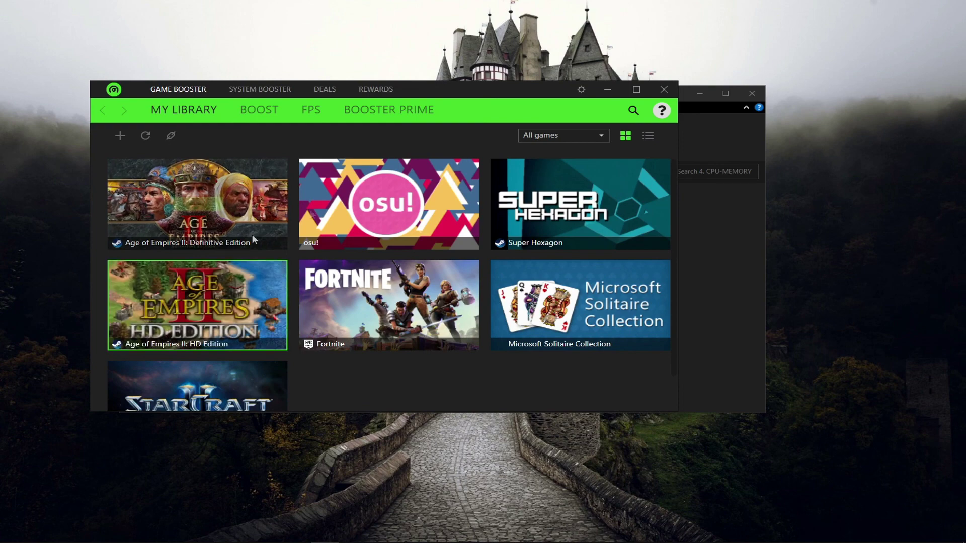
Step: Review System Booster, then check Game Booster's FPS and Boost settings tabs
{"action": "left_click", "coordinate": [265, 93]}
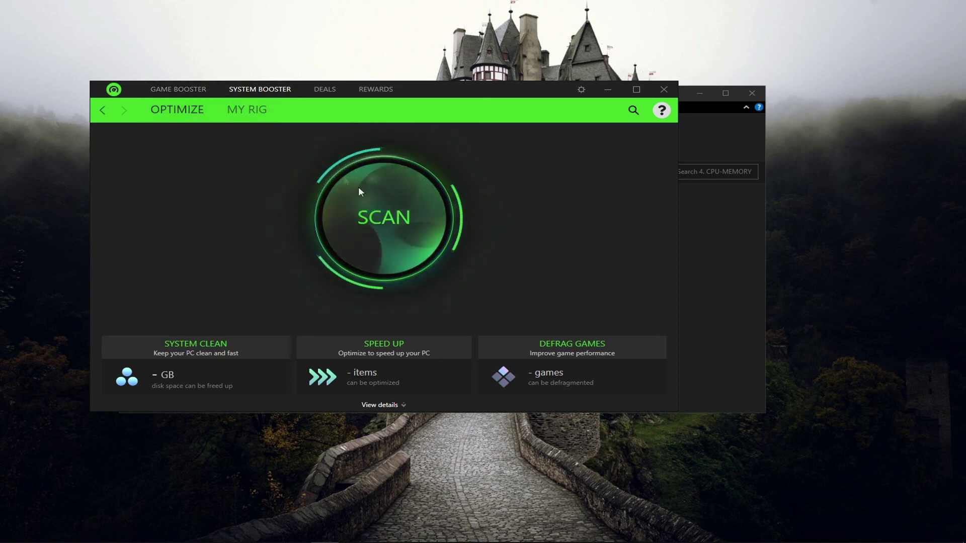
{"action": "left_click", "coordinate": [178, 90]}
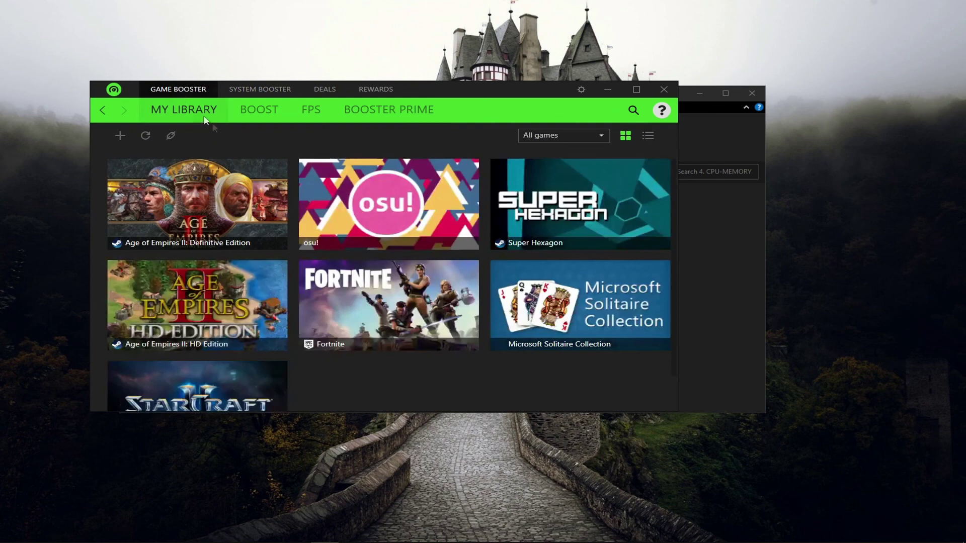
{"action": "left_click", "coordinate": [310, 109]}
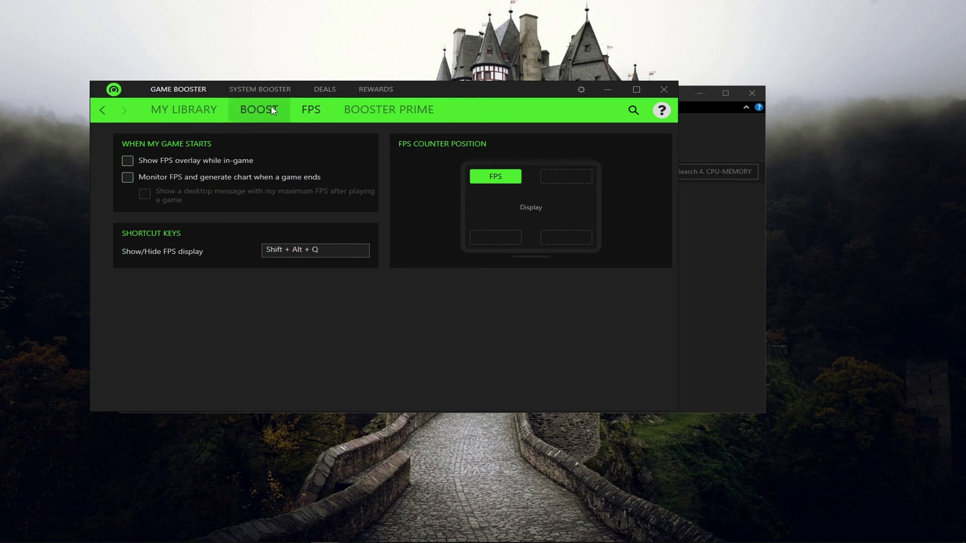
{"action": "left_click", "coordinate": [256, 110]}
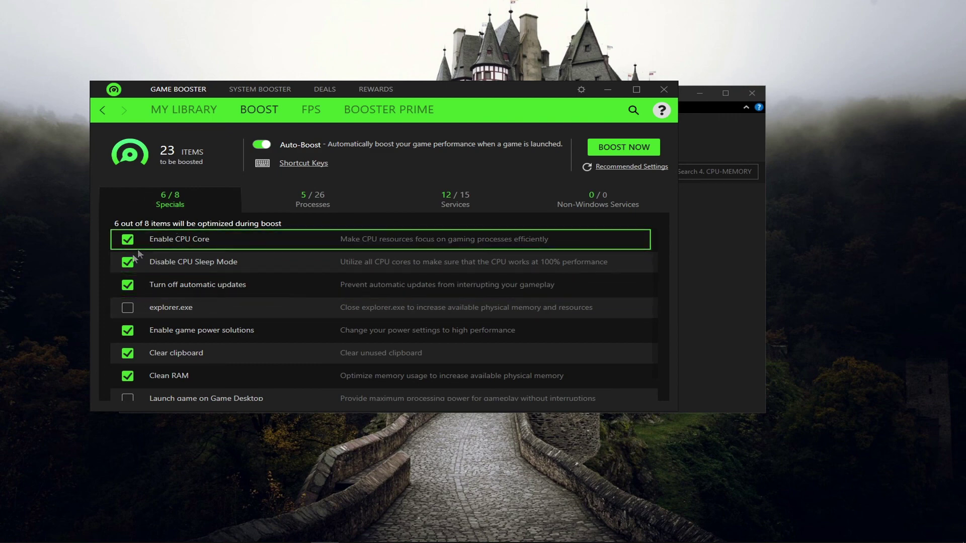
Step: Turn on the explorer.exe and 'Launch game on Game Desktop' specials, confirming each with OK
{"action": "scroll", "coordinate": [130, 274], "scroll_direction": "down", "scroll_amount": 1}
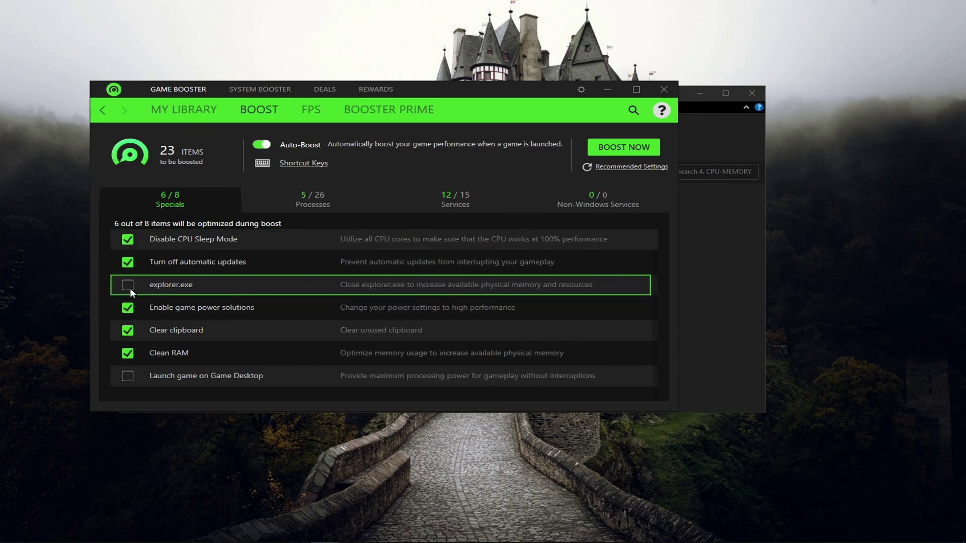
{"action": "left_click", "coordinate": [130, 288]}
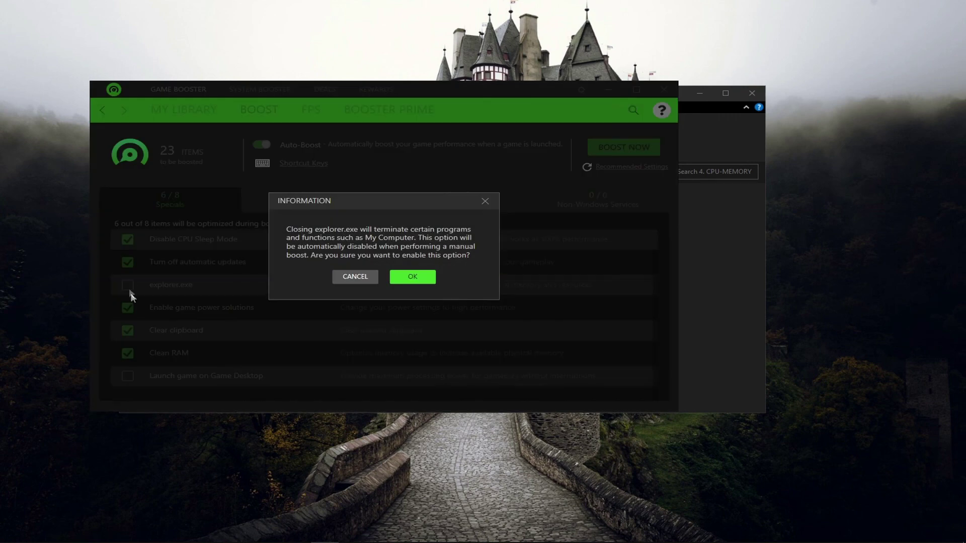
{"action": "left_click", "coordinate": [410, 277]}
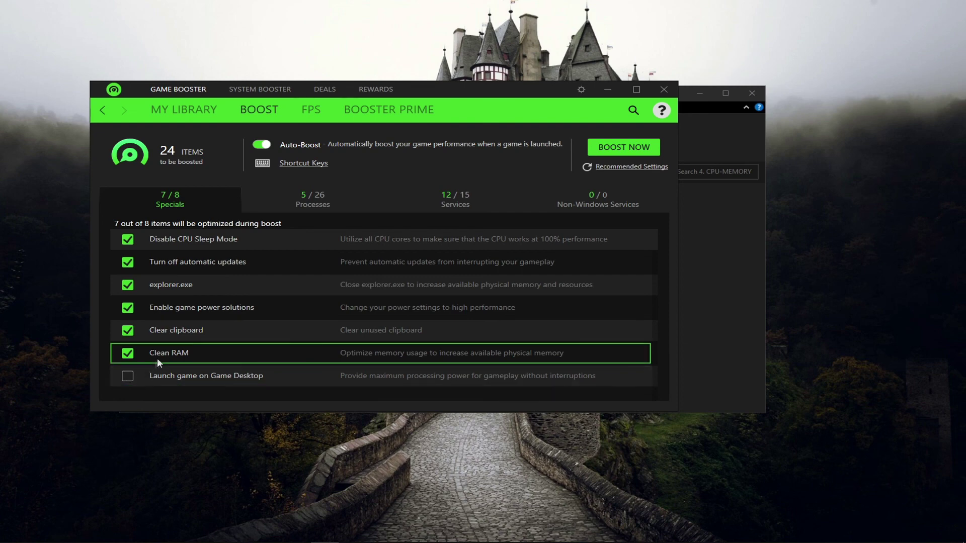
{"action": "scroll", "coordinate": [129, 372], "scroll_direction": "up", "scroll_amount": 1}
{"action": "scroll", "coordinate": [129, 372], "scroll_direction": "down", "scroll_amount": 1}
{"action": "left_click", "coordinate": [128, 377]}
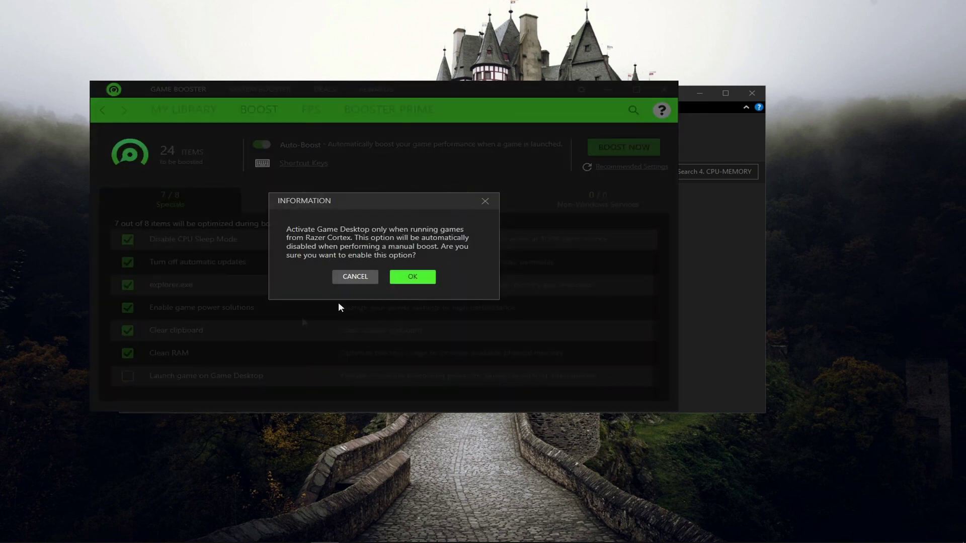
{"action": "left_click", "coordinate": [412, 277]}
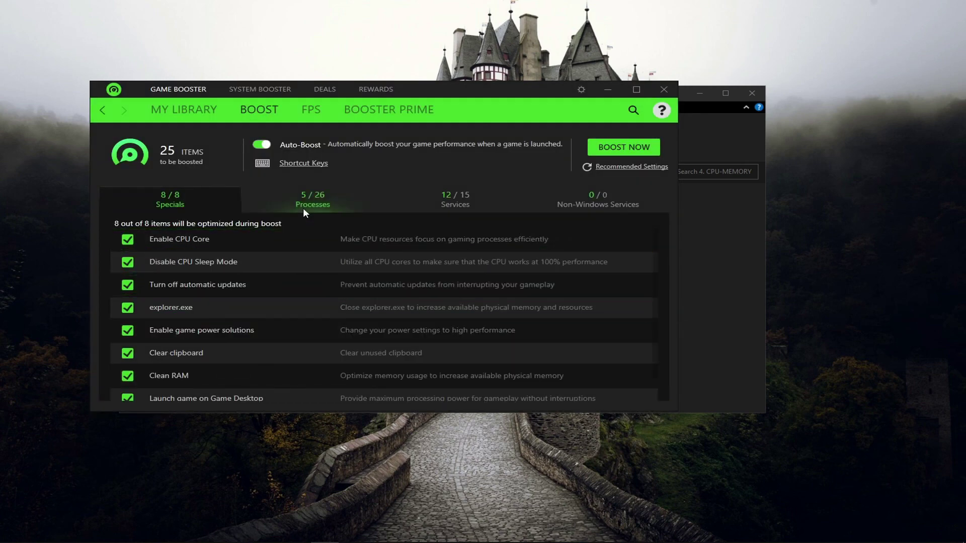
{"action": "left_click", "coordinate": [303, 208]}
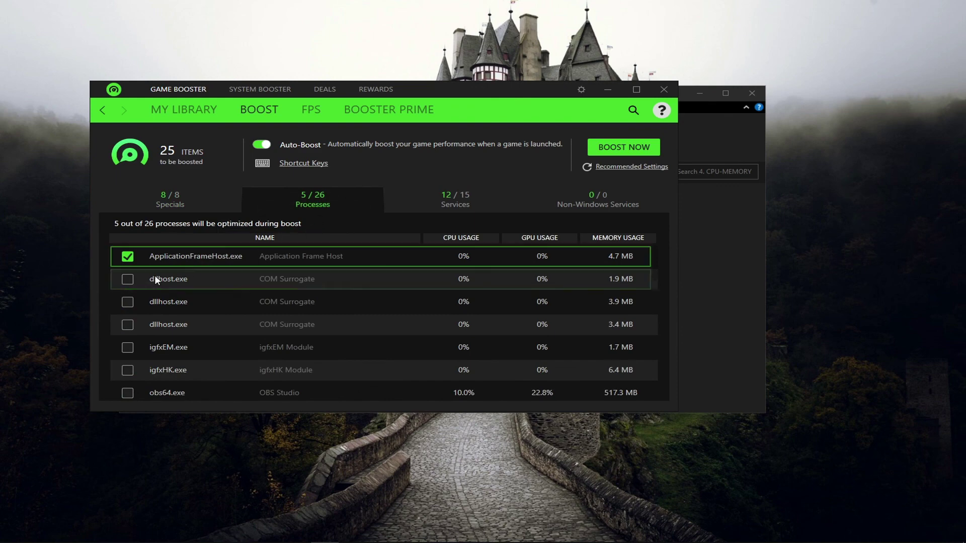
Step: Scroll through the processes Boost will close, then view the services list (12 of 15 enabled)
{"action": "scroll", "coordinate": [130, 274], "scroll_direction": "down", "scroll_amount": 2}
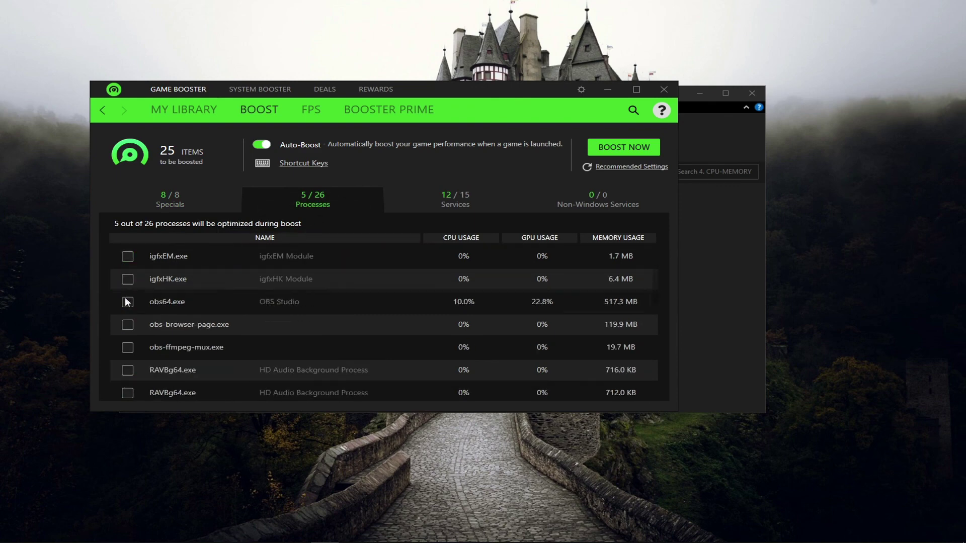
{"action": "scroll", "coordinate": [126, 313], "scroll_direction": "down", "scroll_amount": 7}
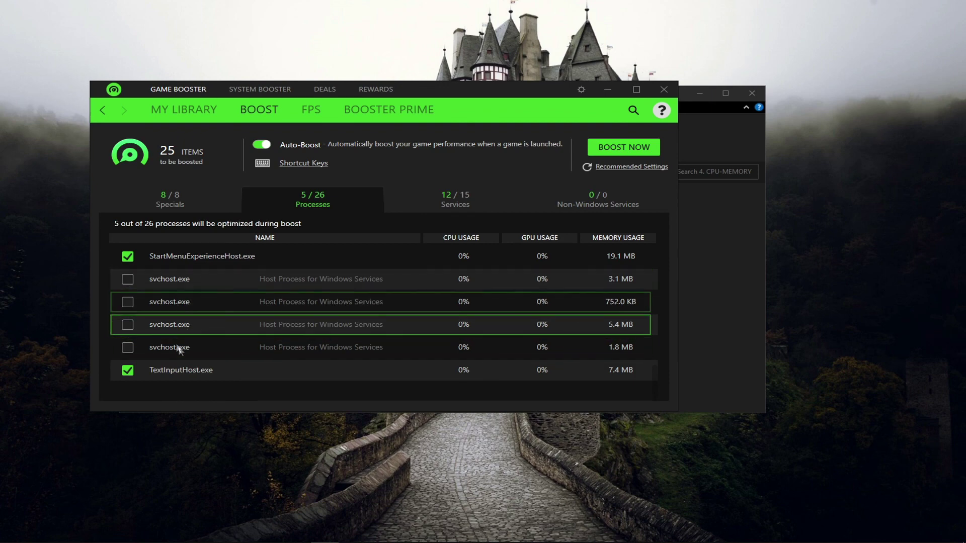
{"action": "scroll", "coordinate": [195, 339], "scroll_direction": "up", "scroll_amount": 2}
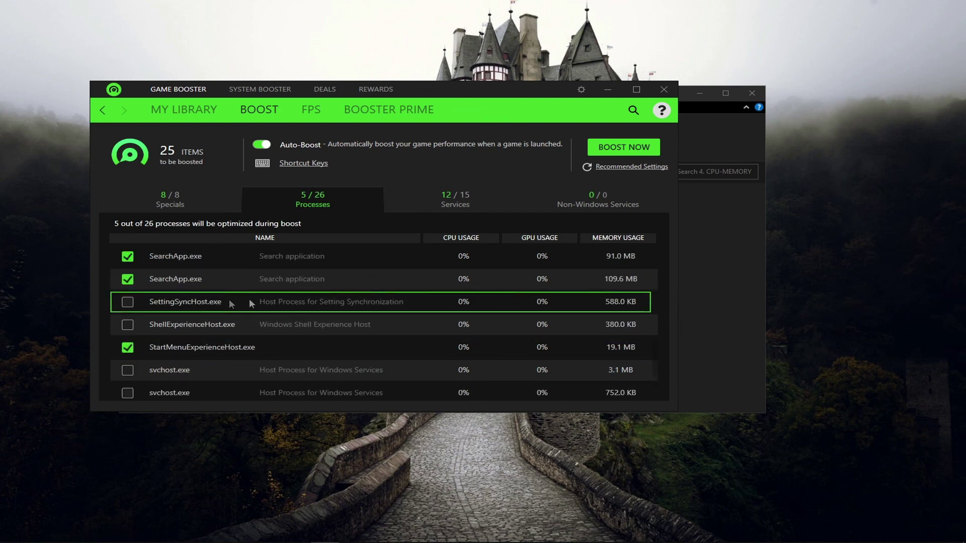
{"action": "left_click", "coordinate": [452, 201]}
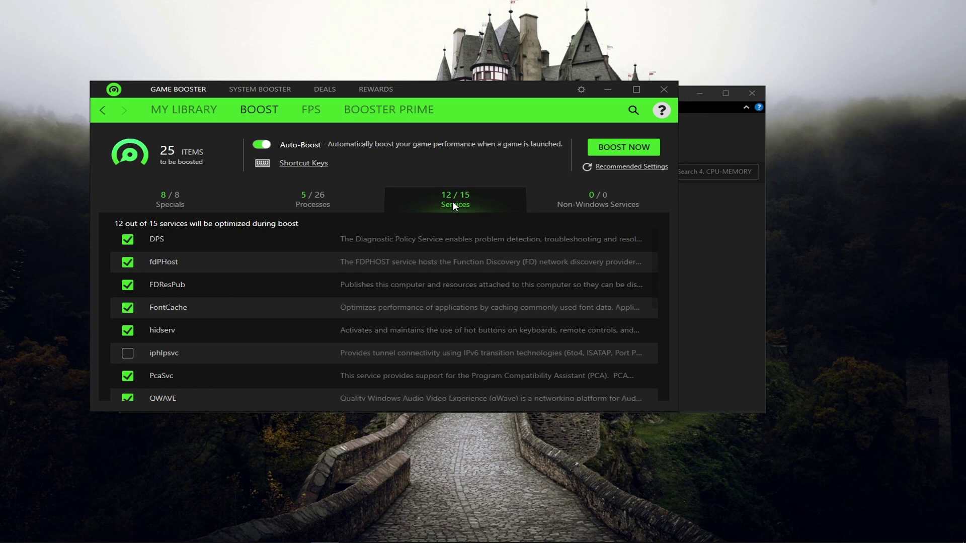
Step: View the empty Non-Windows Services list in Razer Cortex
{"action": "left_click", "coordinate": [589, 208]}
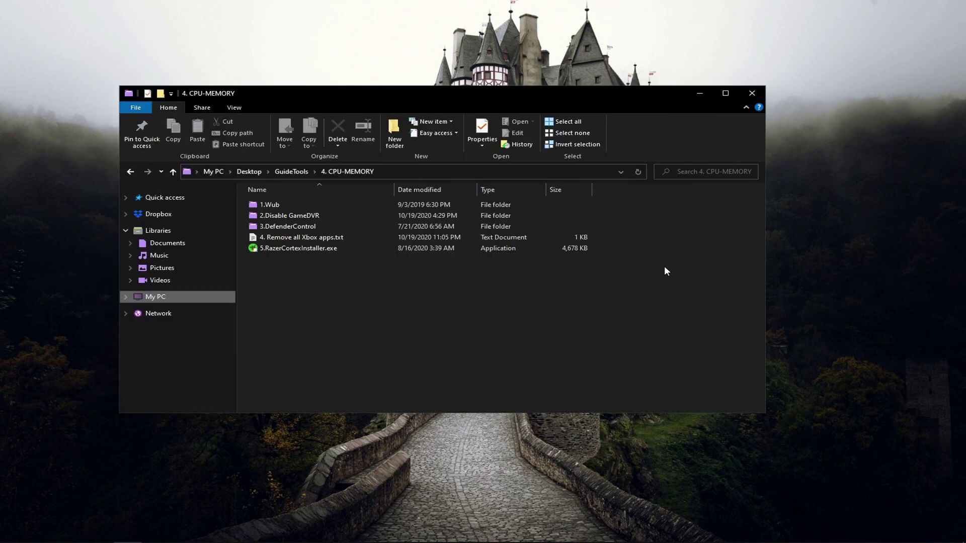